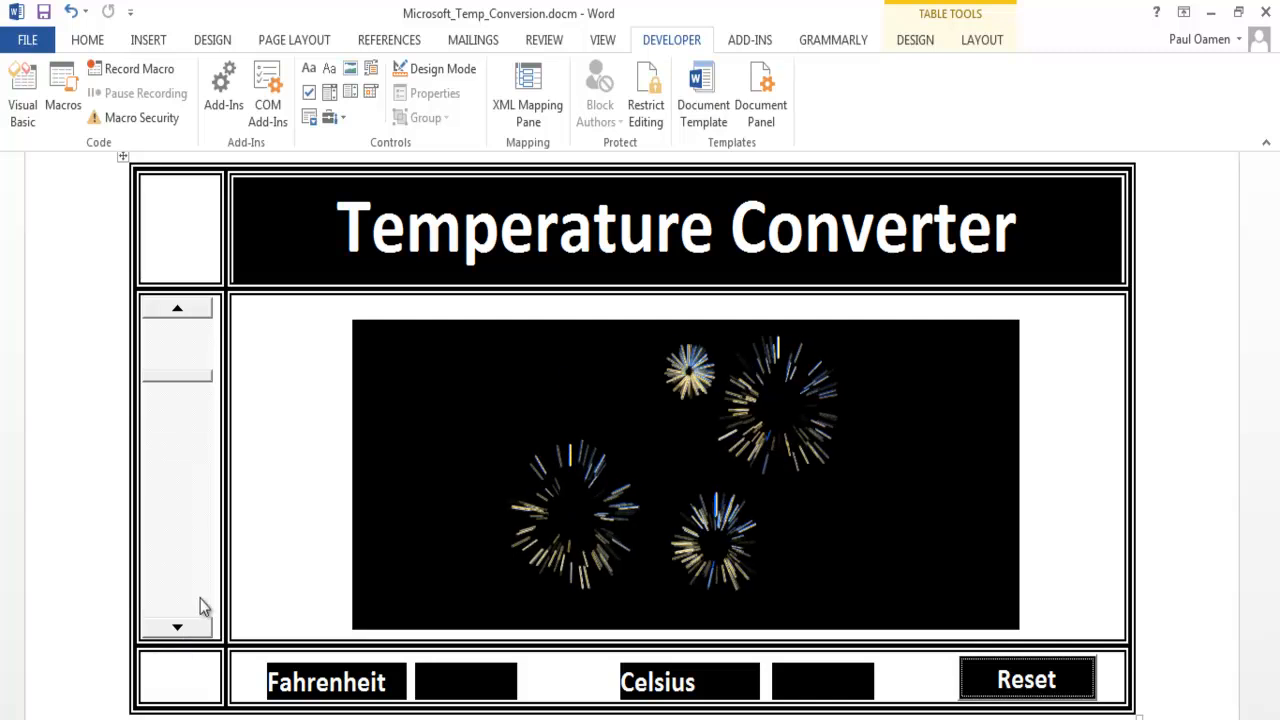
- Try out the finished Temperature Converter by moving its scroll bar through several Fahrenheit values
left_click(179, 627)
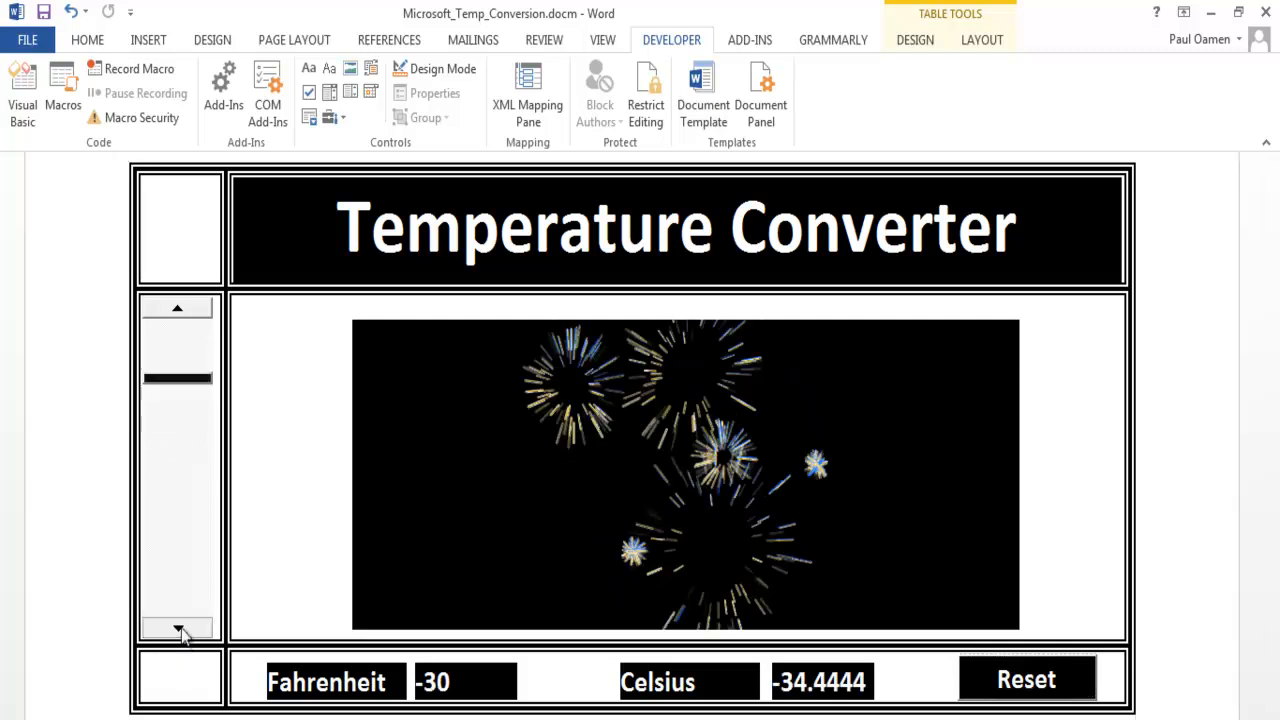
left_click(179, 628)
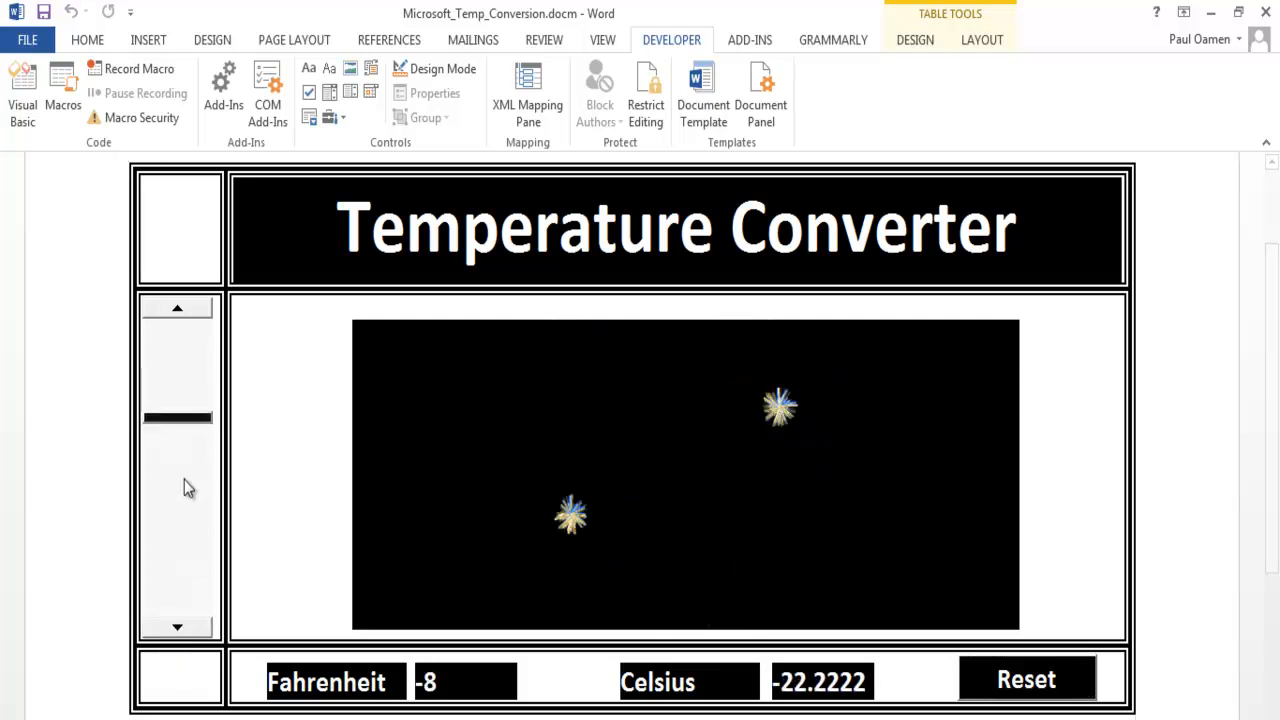
left_click_drag(186, 420, 195, 503)
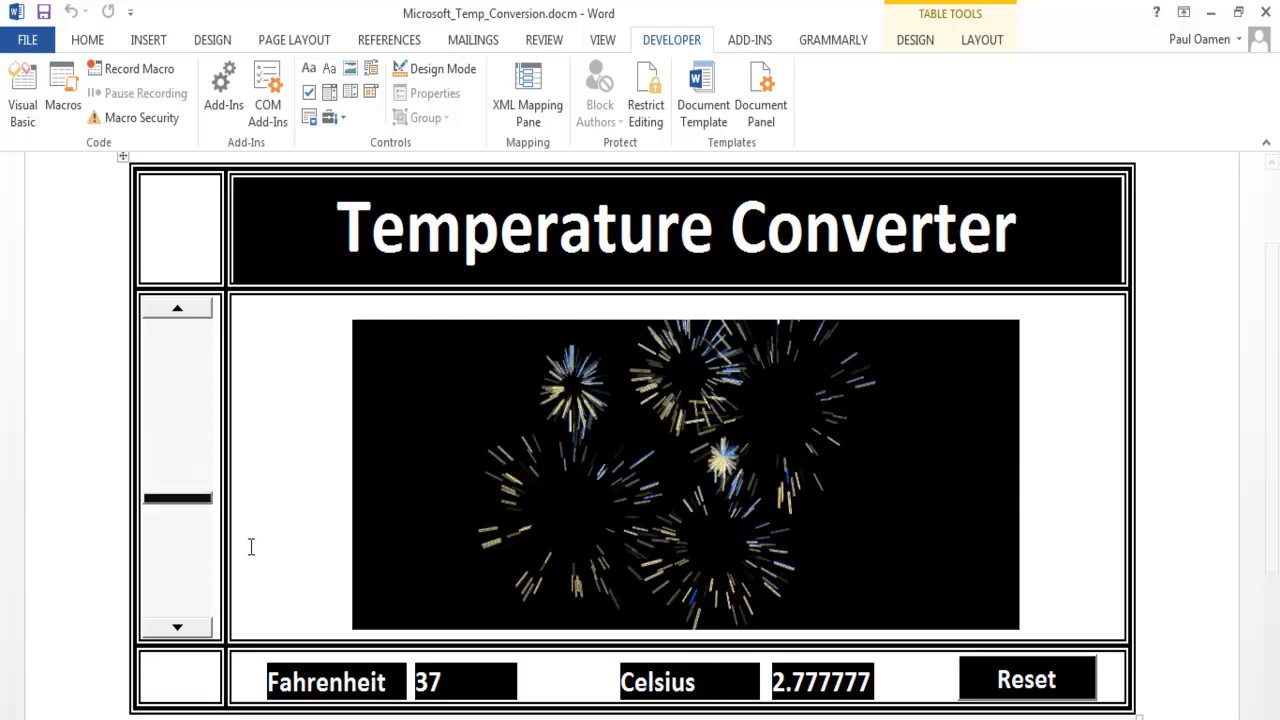
left_click_drag(190, 498, 203, 391)
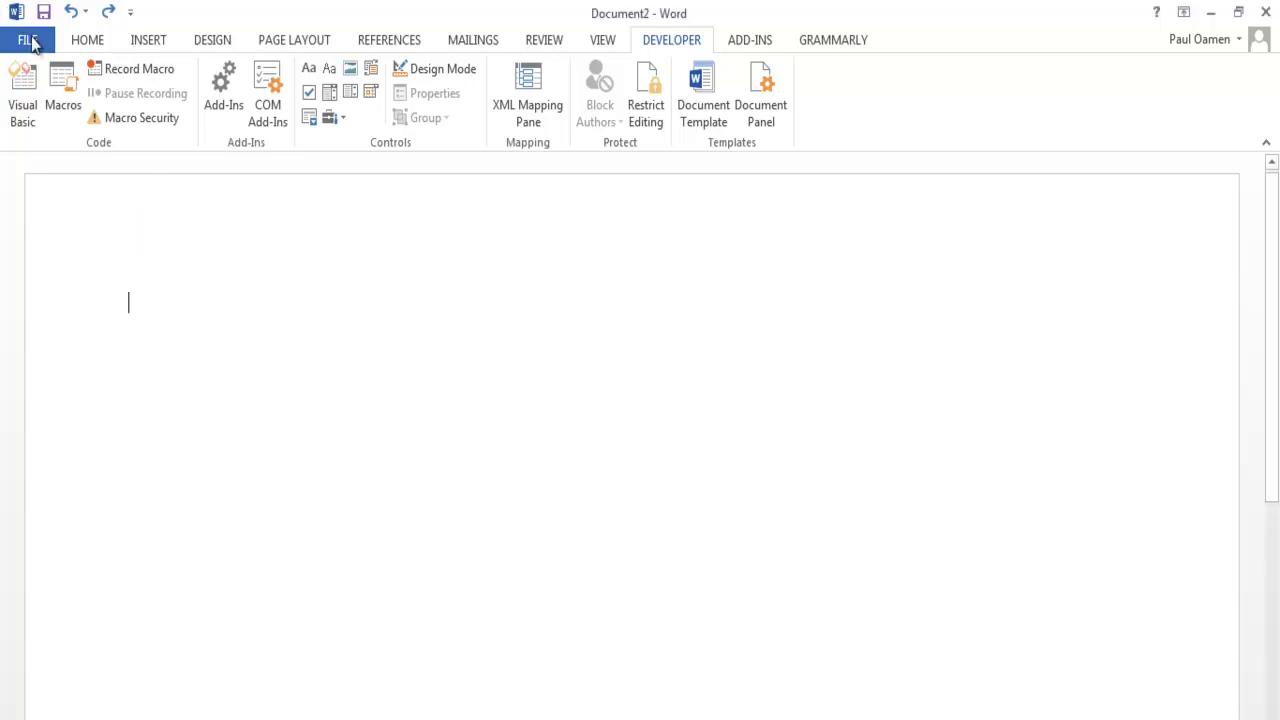
- Make sure Developer is enabled among the main tabs in Word's ribbon customization options
left_click(30, 40)
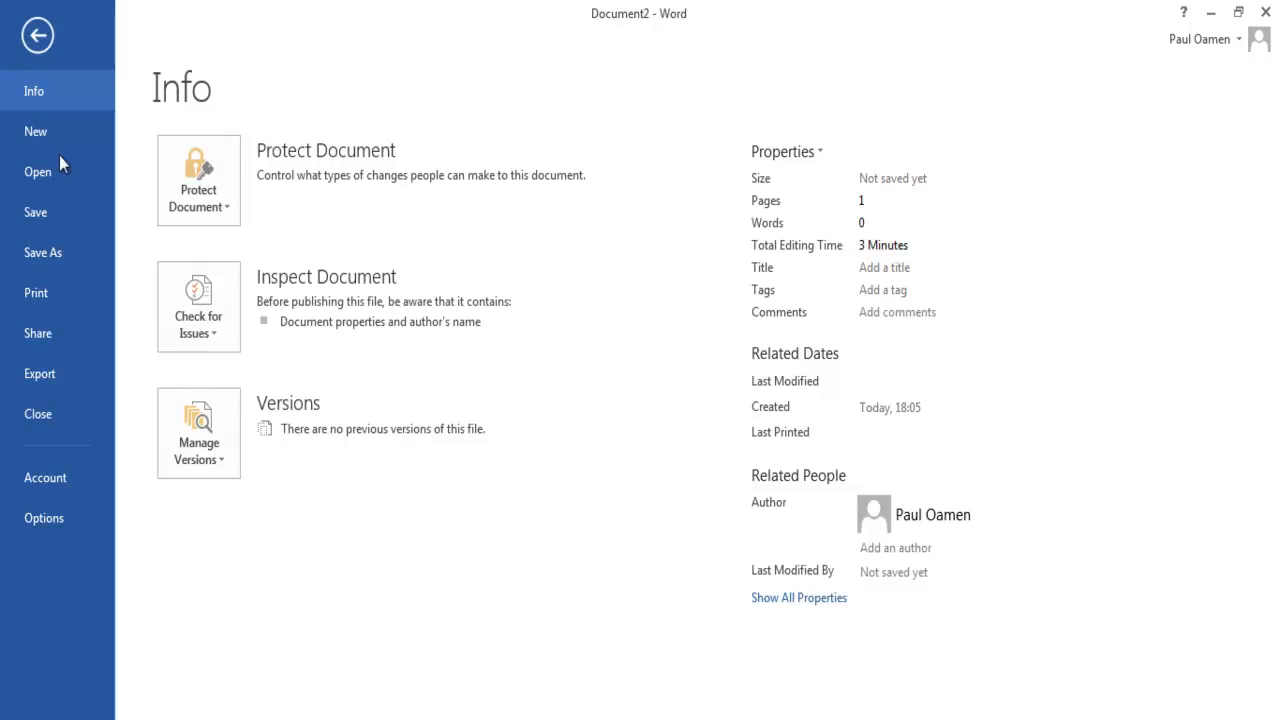
left_click(62, 528)
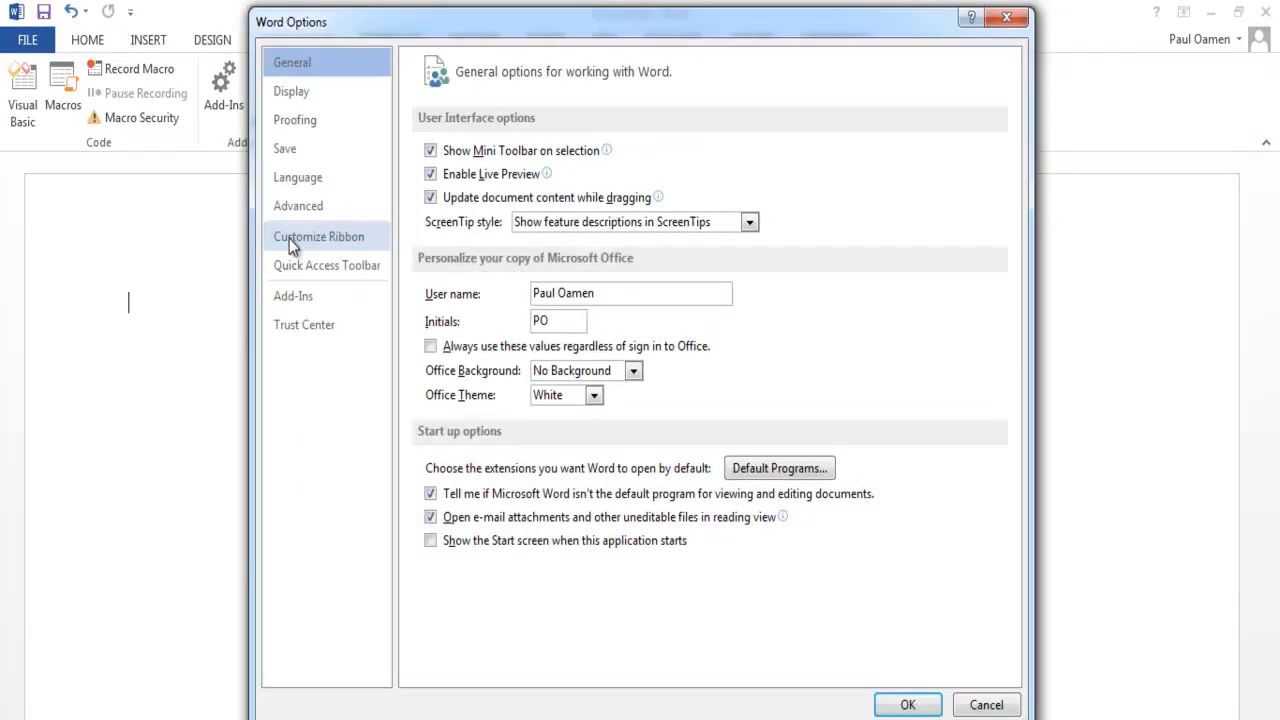
left_click(289, 238)
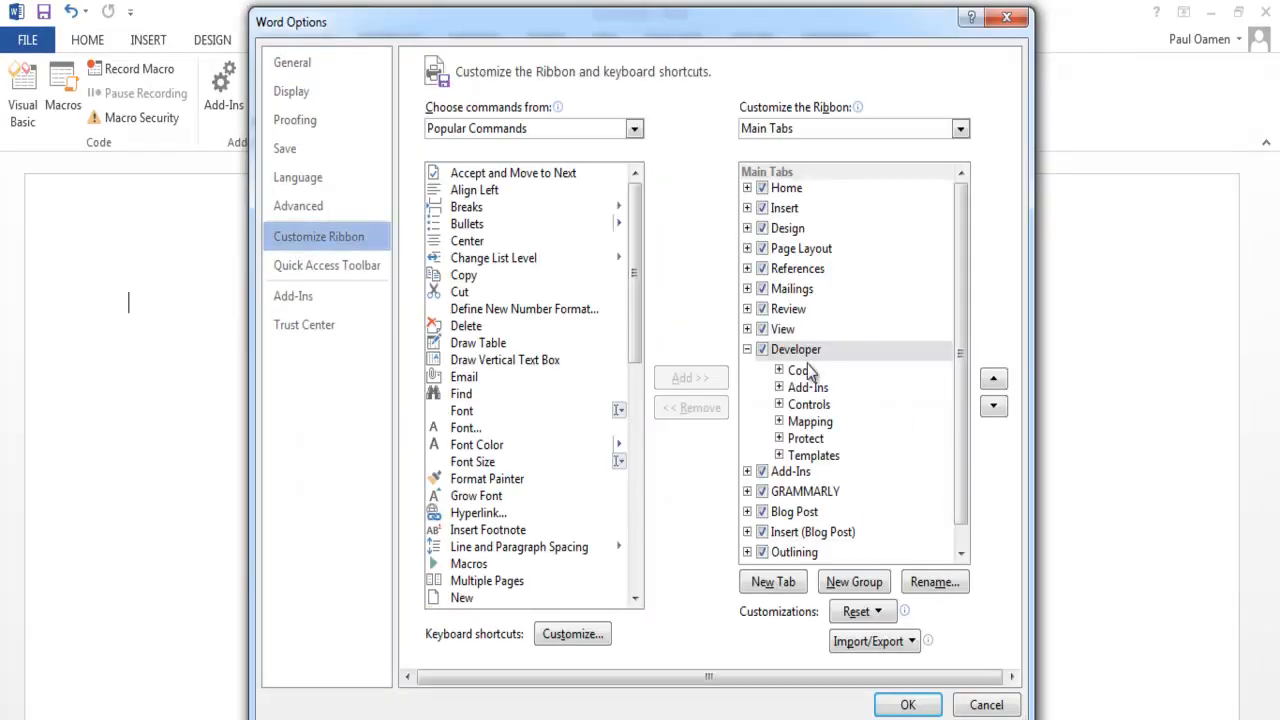
left_click(766, 353)
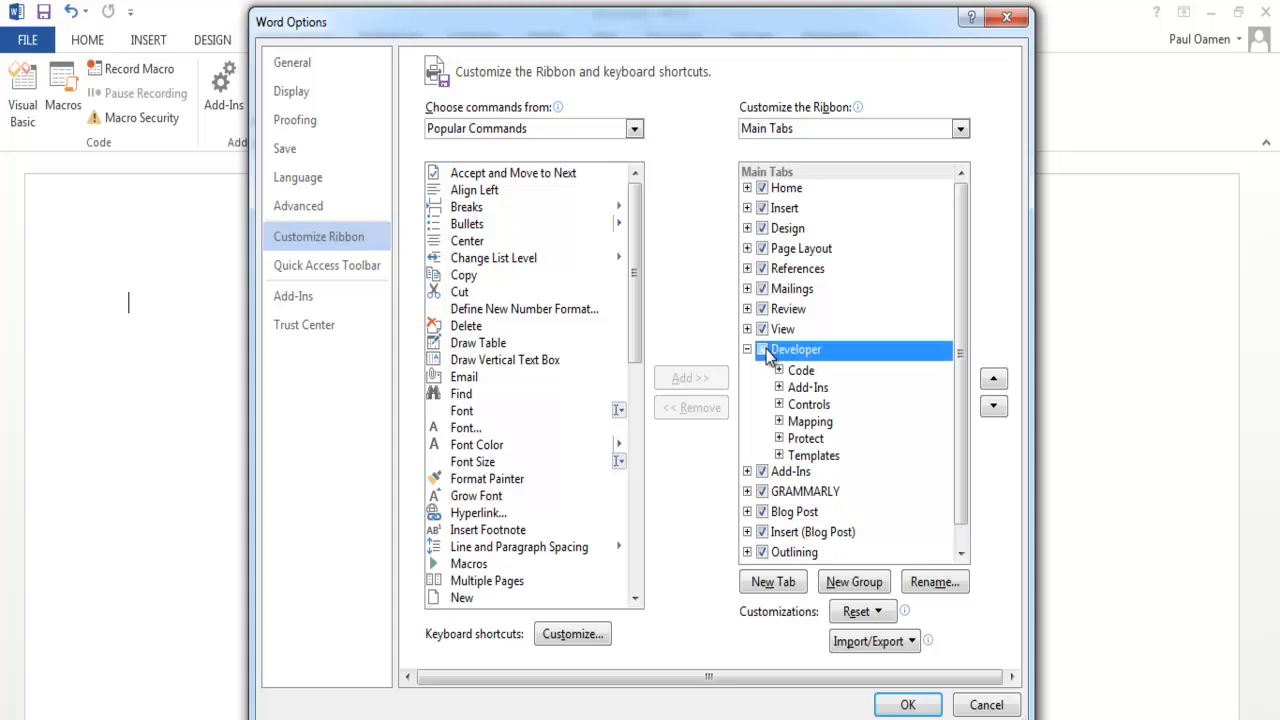
left_click(907, 704)
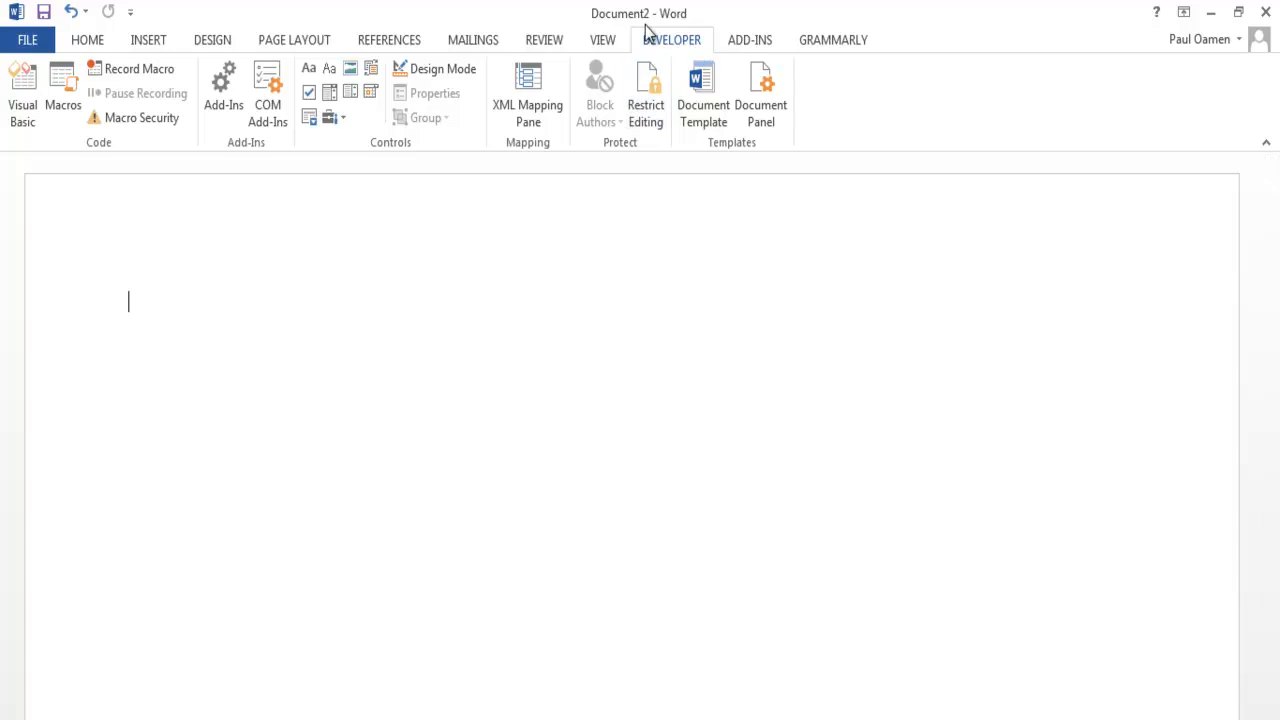
- Insert a table with two columns and six rows, and narrow its first column
left_click(151, 43)
left_click(128, 92)
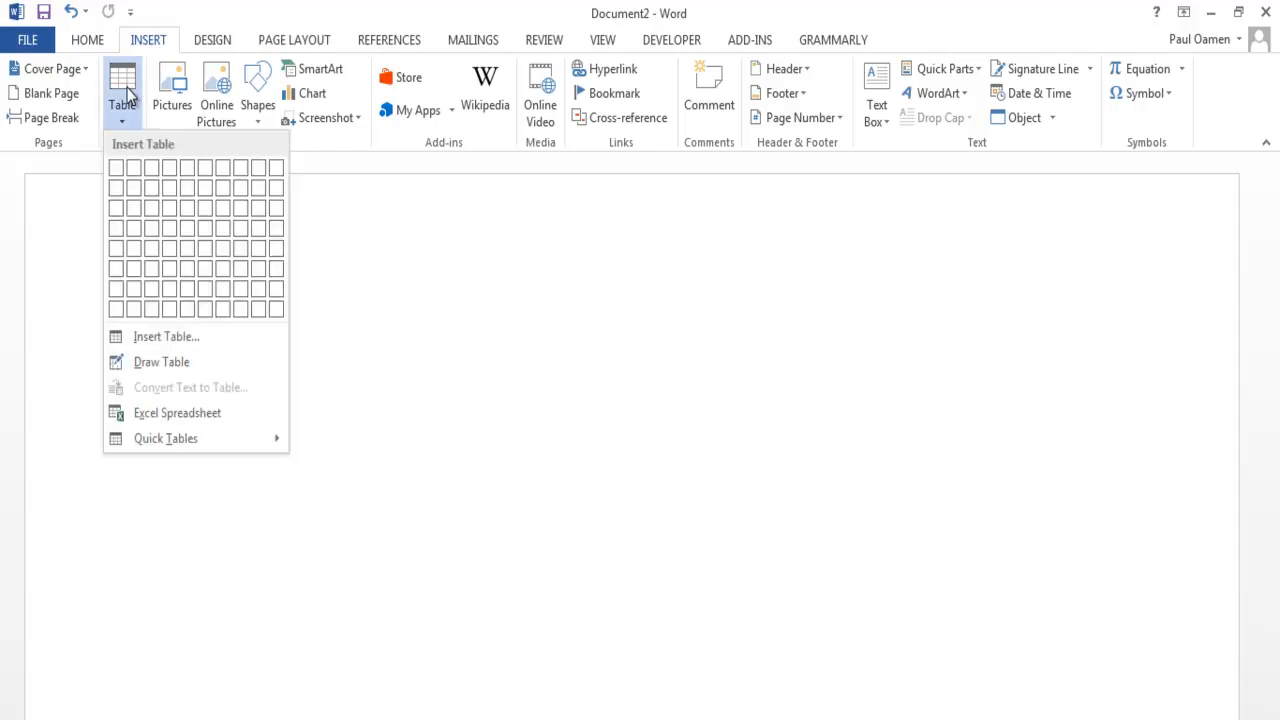
left_click(136, 270)
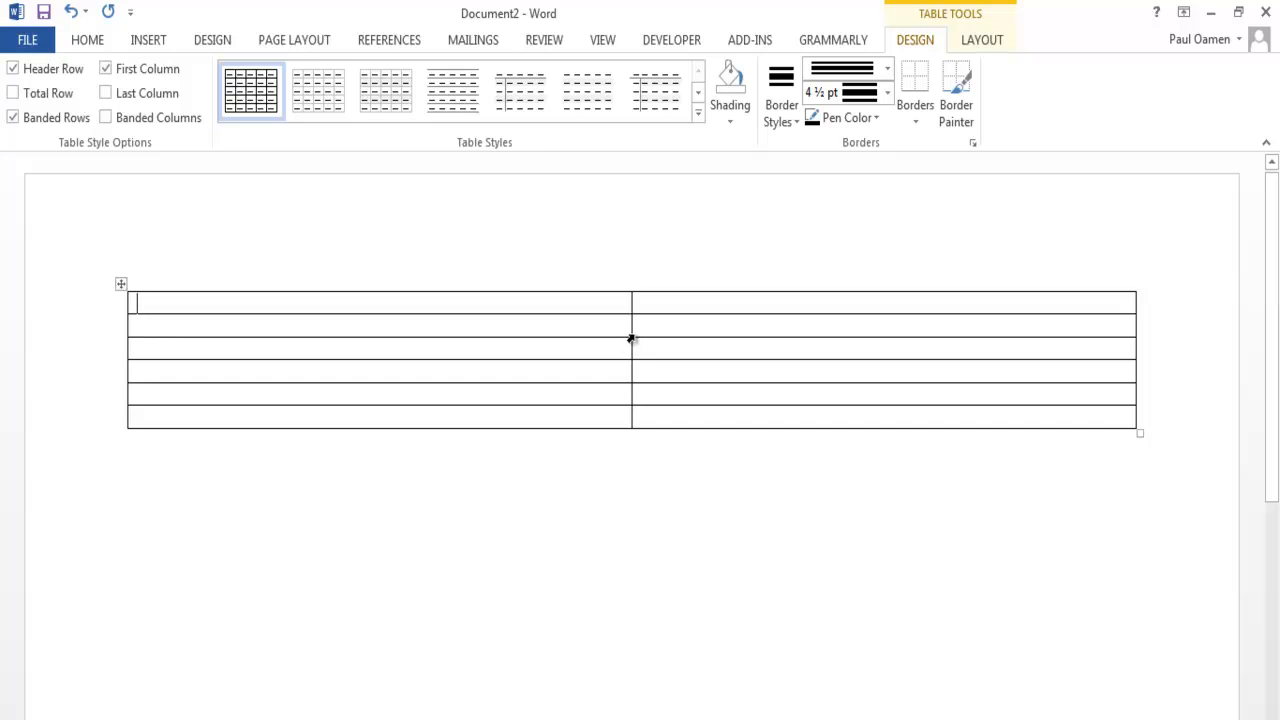
left_click_drag(629, 336, 220, 349)
- Apply a 3 pt triple-line border style to all borders of the whole table
left_click(120, 285)
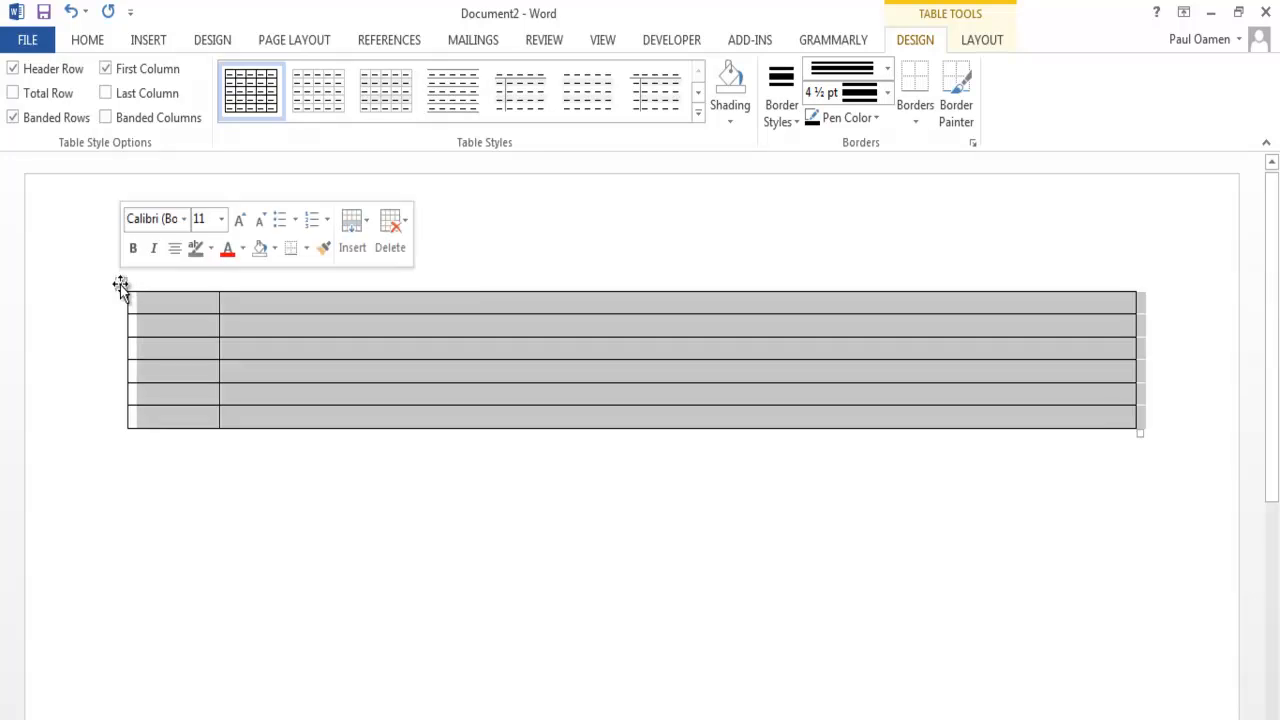
right_click(120, 285)
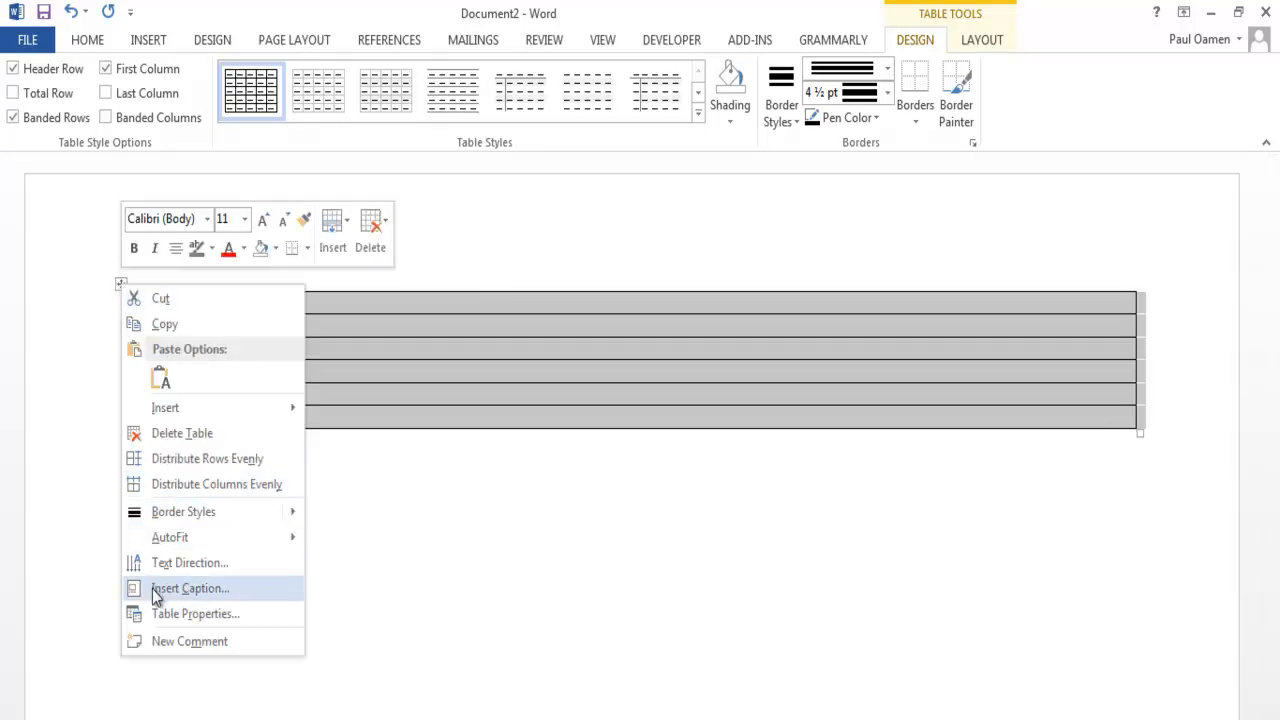
left_click(177, 614)
left_click(685, 548)
mouse_move(631, 272)
left_mouse_down()
mouse_move(637, 344)
mouse_move(637, 332)
left_mouse_up()
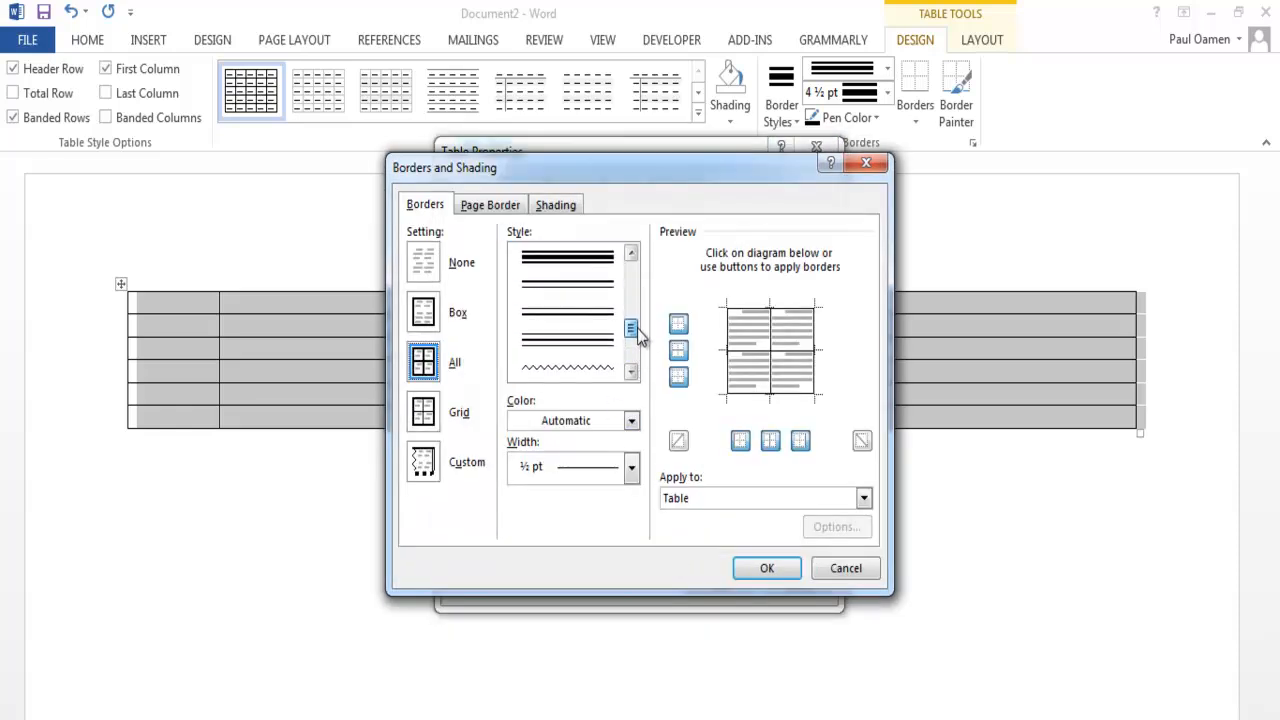
left_click(593, 262)
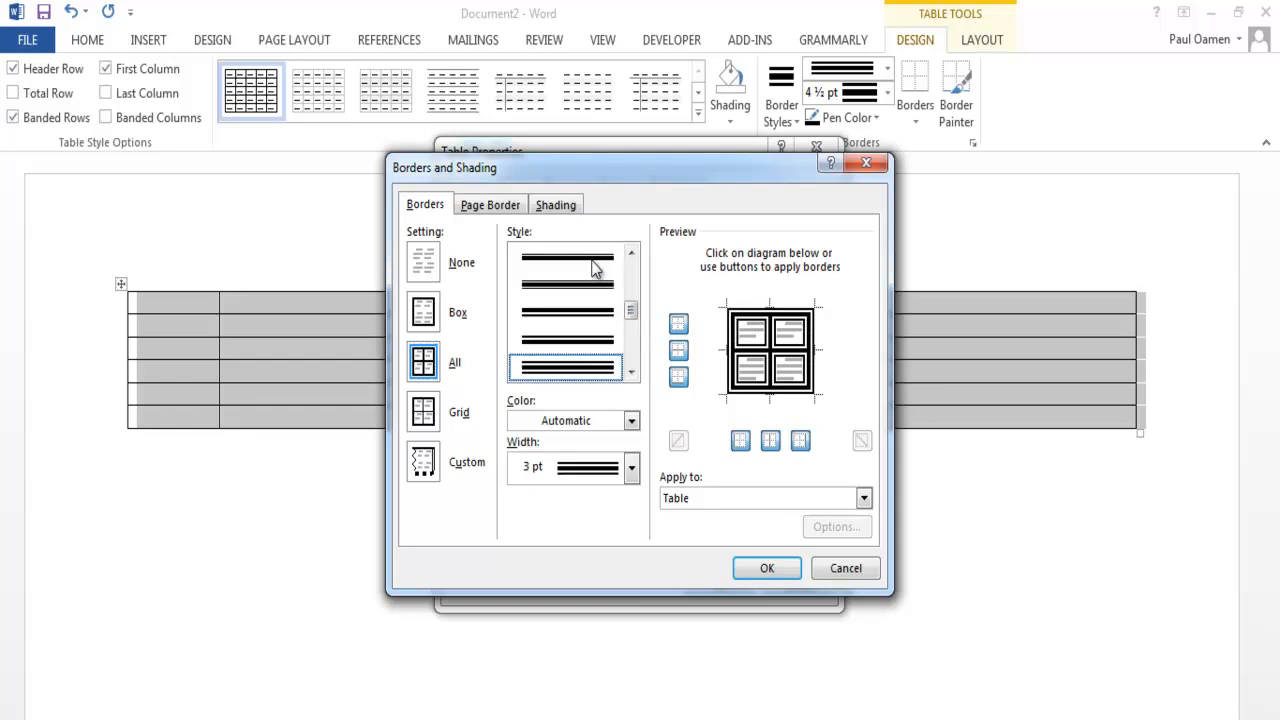
left_click(767, 569)
left_click(717, 586)
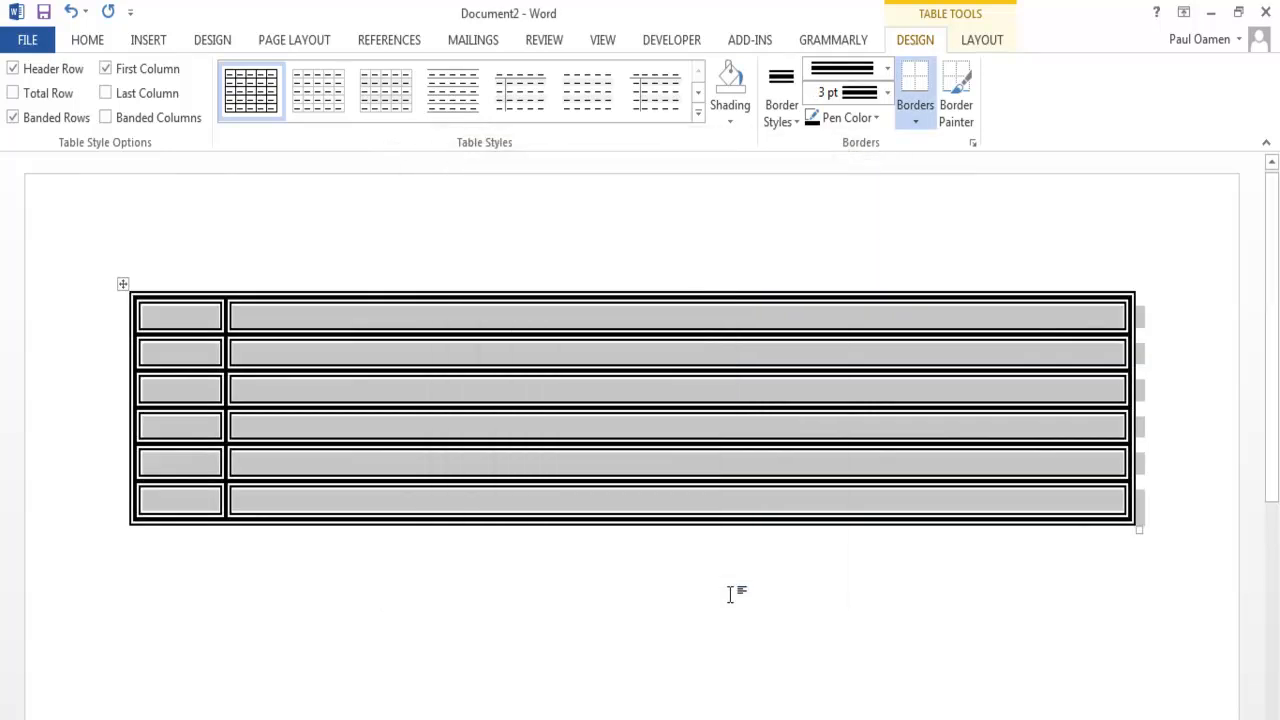
left_click(674, 621)
- Merge the four middle cells of the table's first column into one cell
left_click_drag(183, 351, 181, 460)
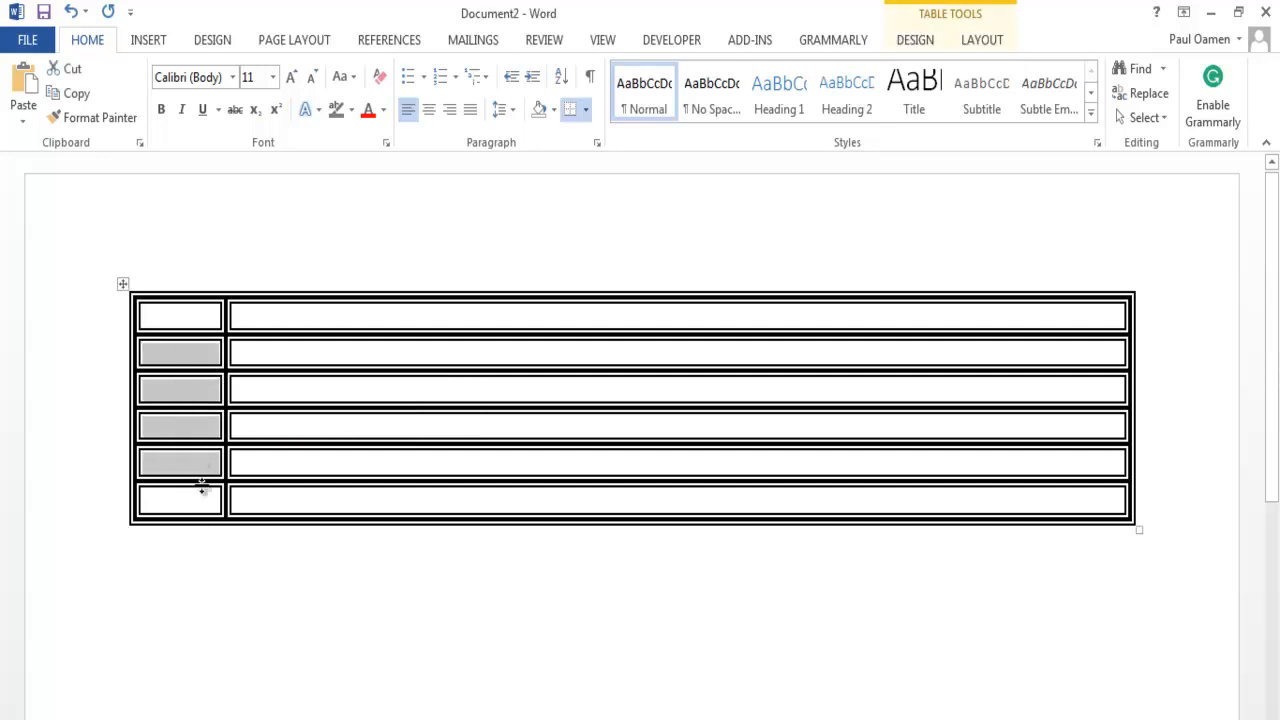
right_click(175, 397)
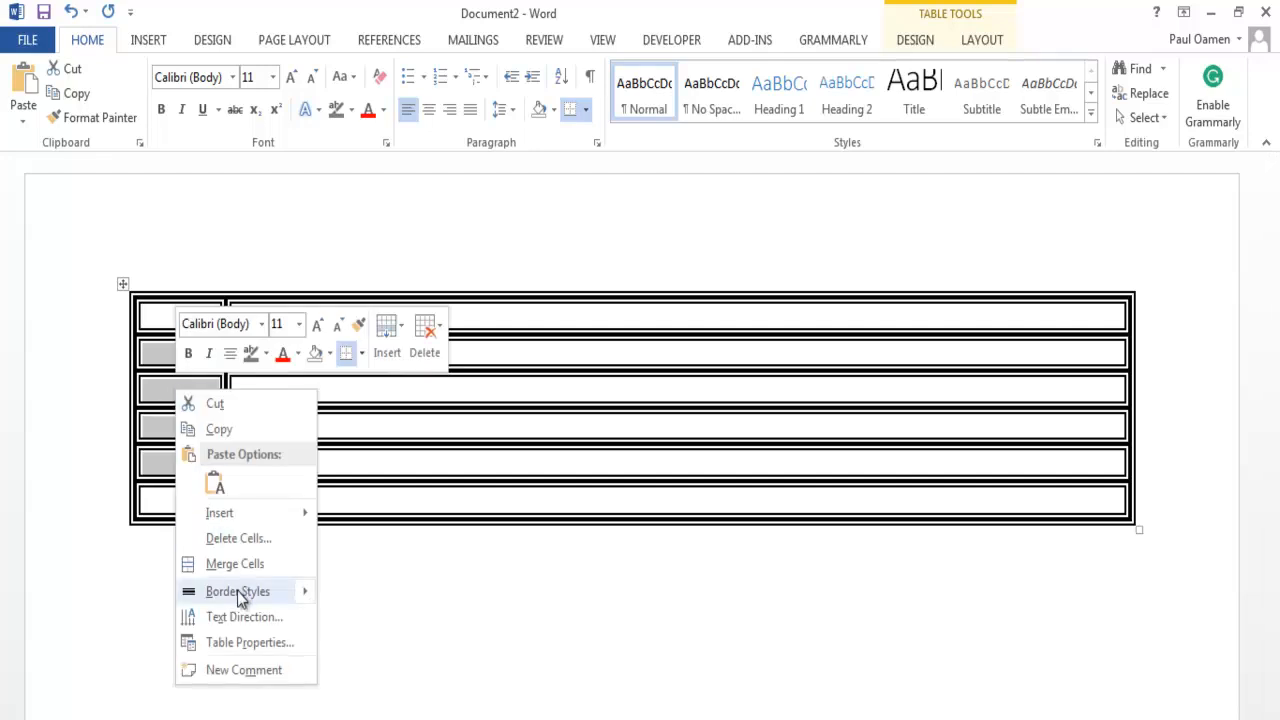
left_click(228, 564)
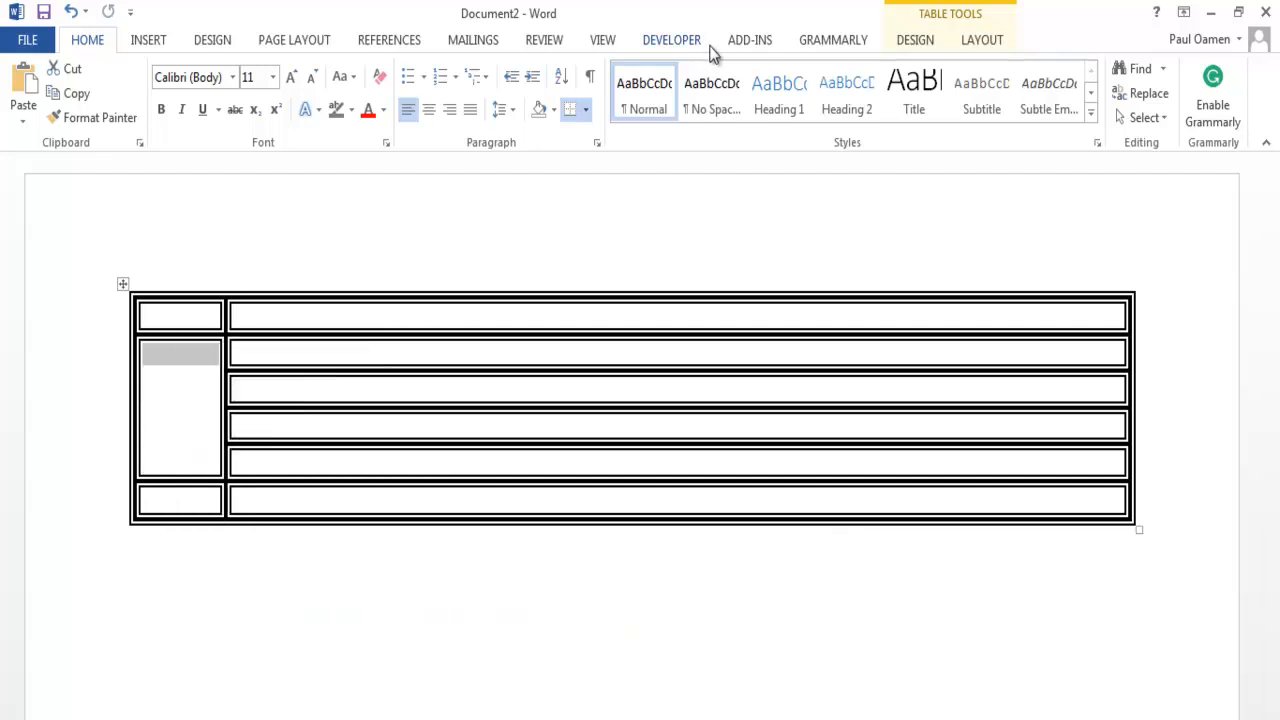
- Insert a Microsoft Forms 2.0 ScrollBar in the merged first-column cell and widen it to fill the cell's width
left_click(672, 42)
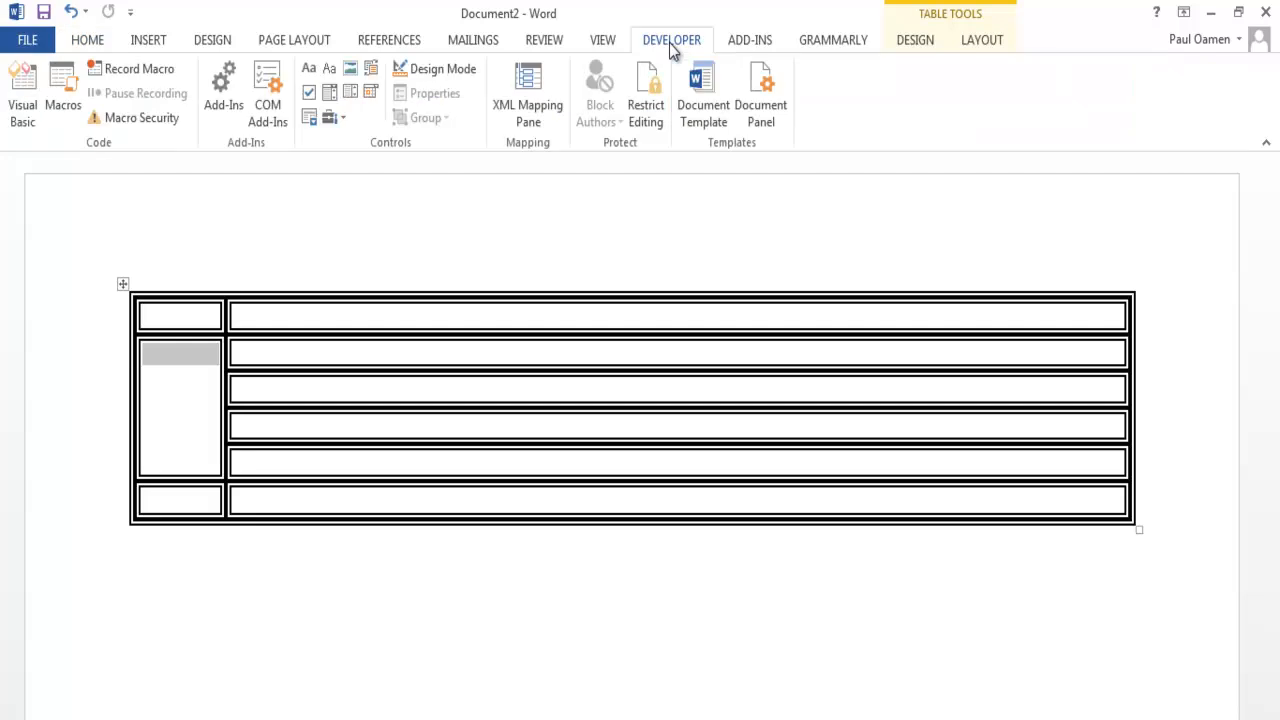
left_click(345, 117)
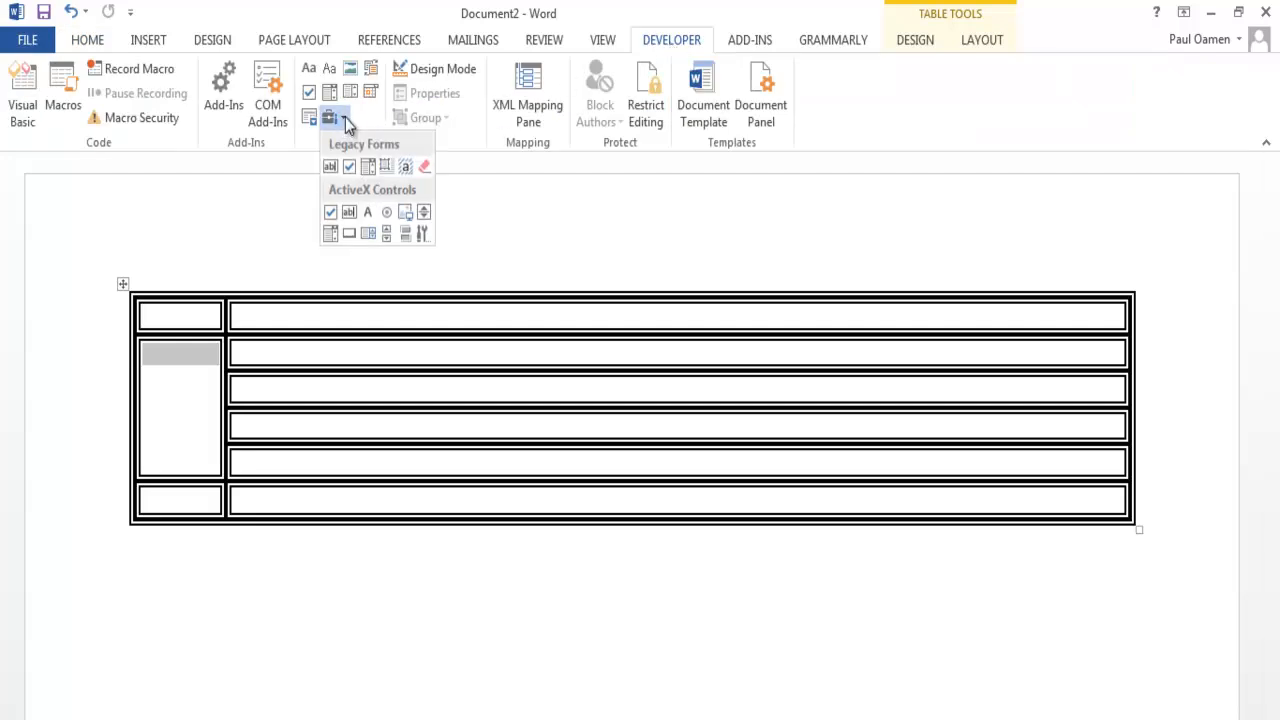
left_click(430, 238)
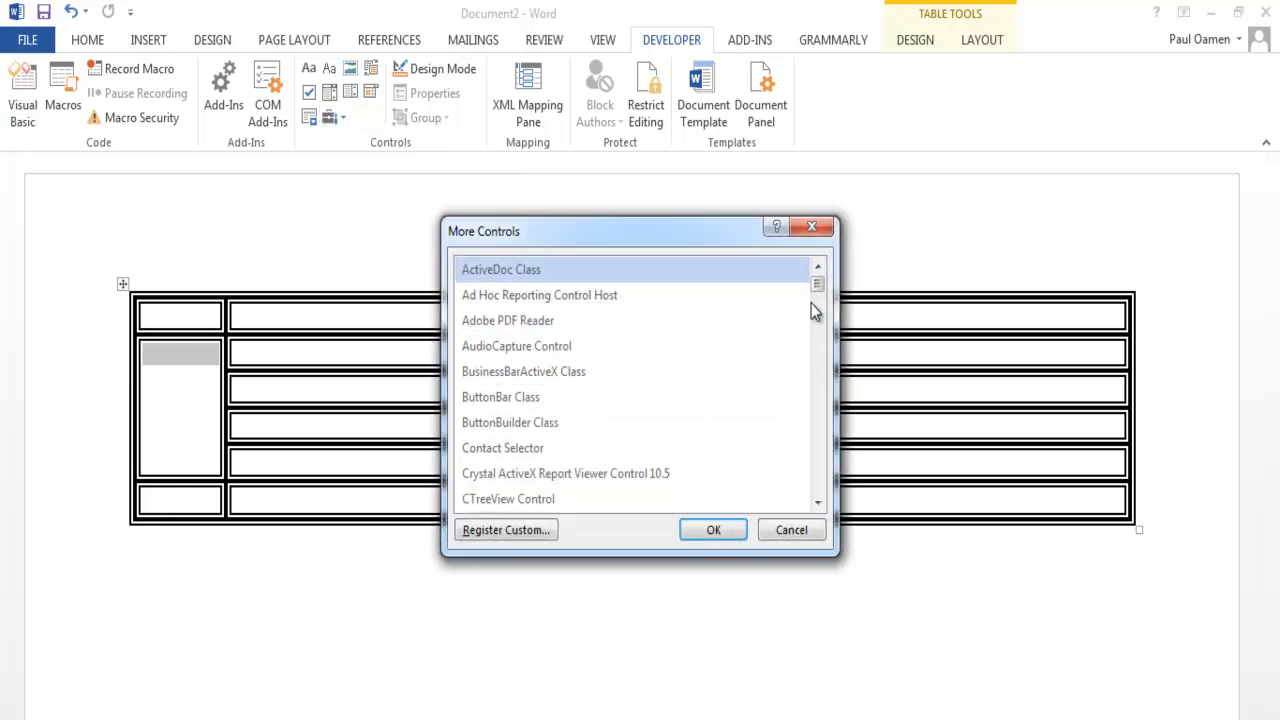
left_click_drag(815, 285, 814, 334)
left_click(571, 401)
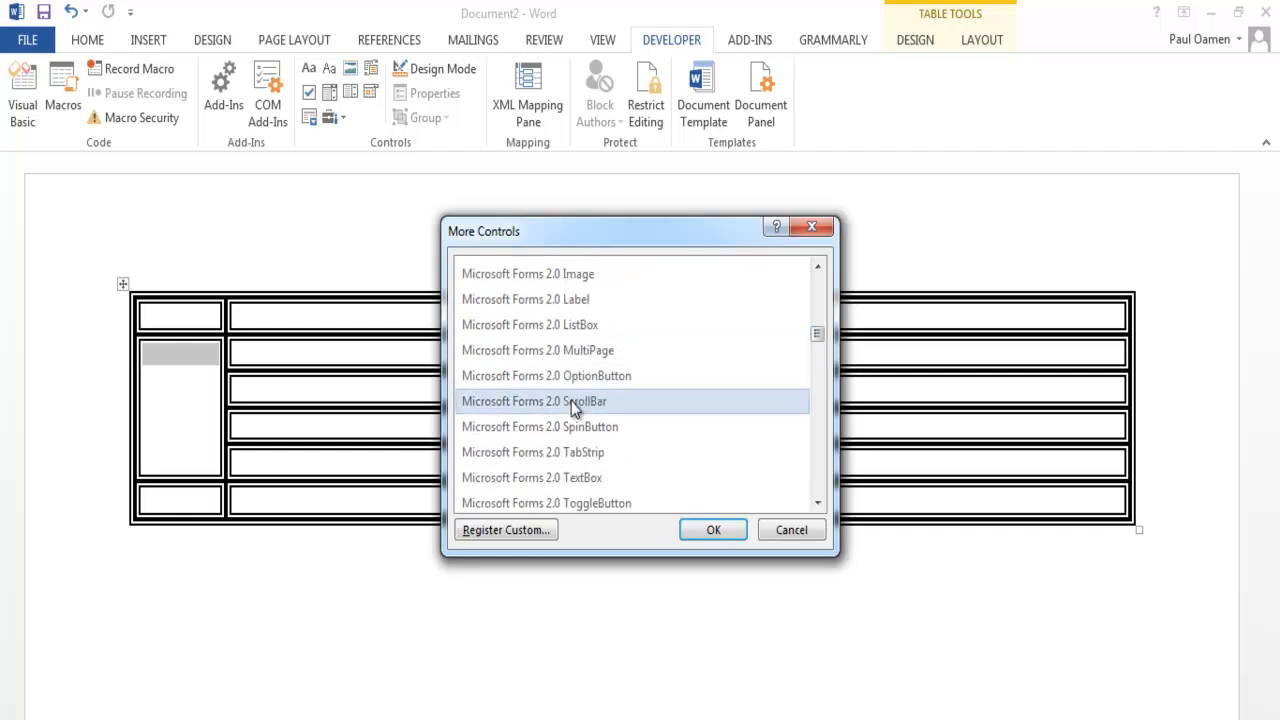
left_click(706, 529)
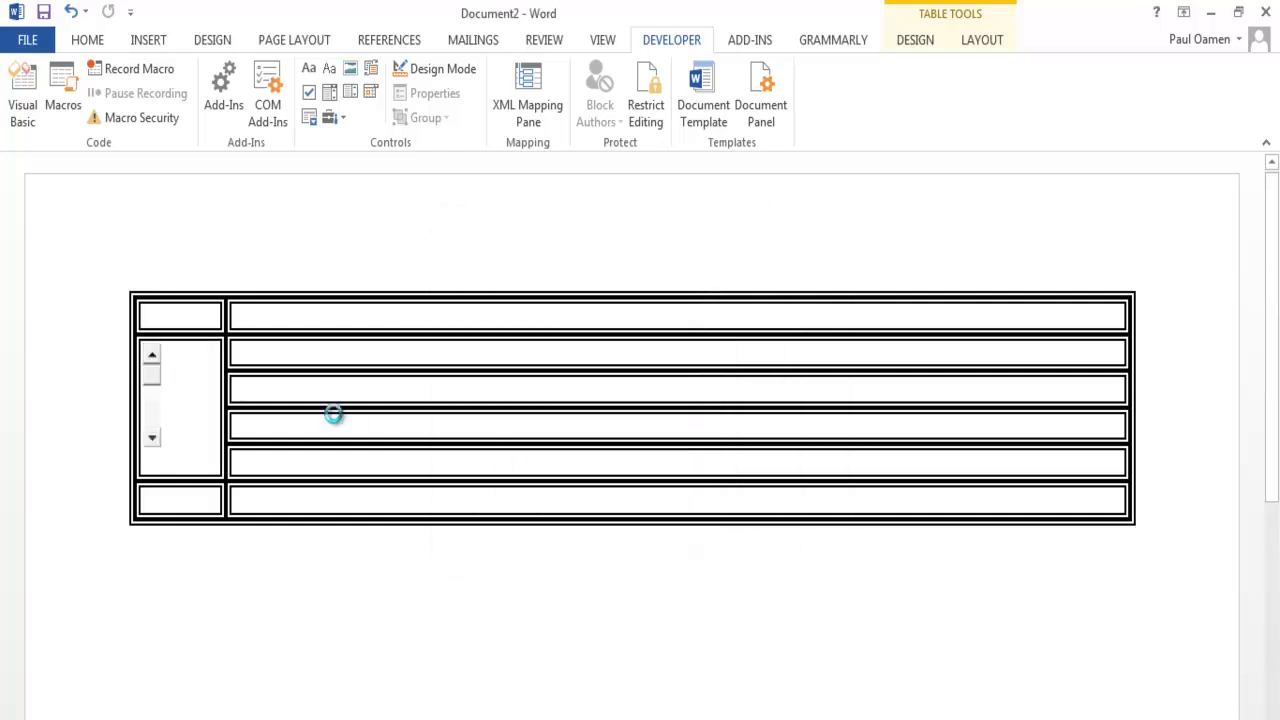
left_click_drag(211, 393, 213, 393)
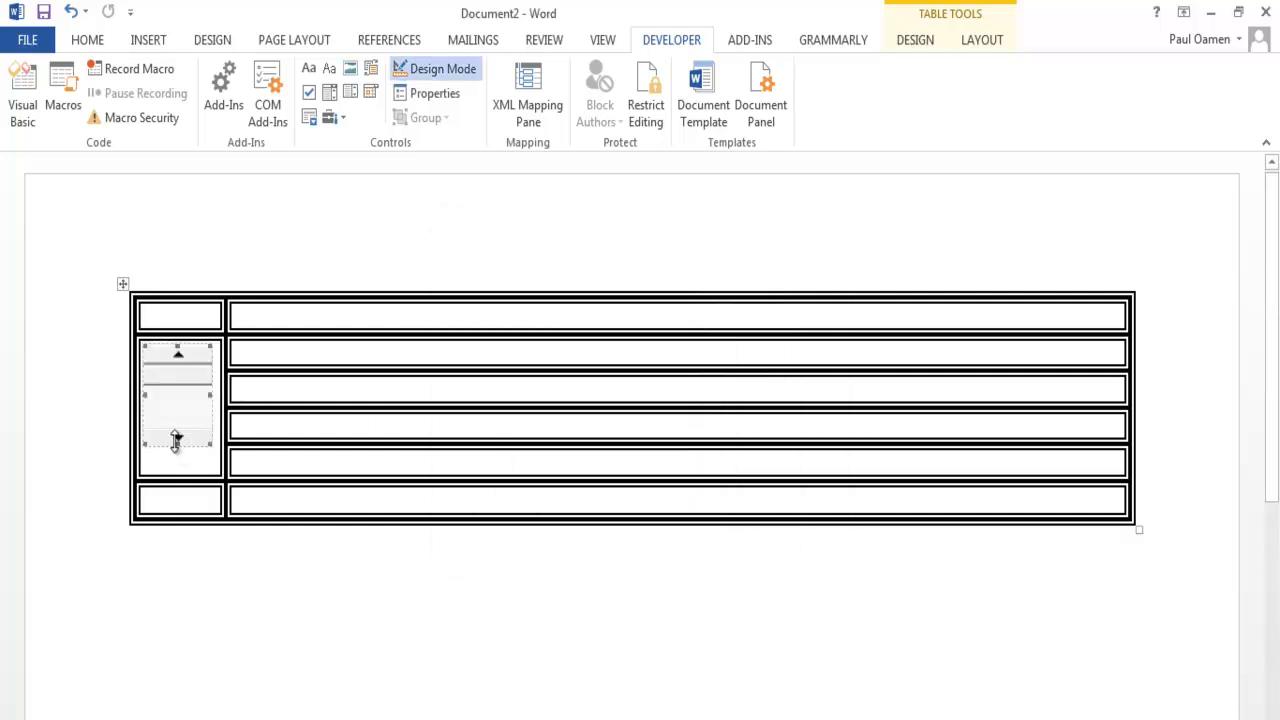
left_click_drag(177, 450, 182, 533)
left_click(180, 421)
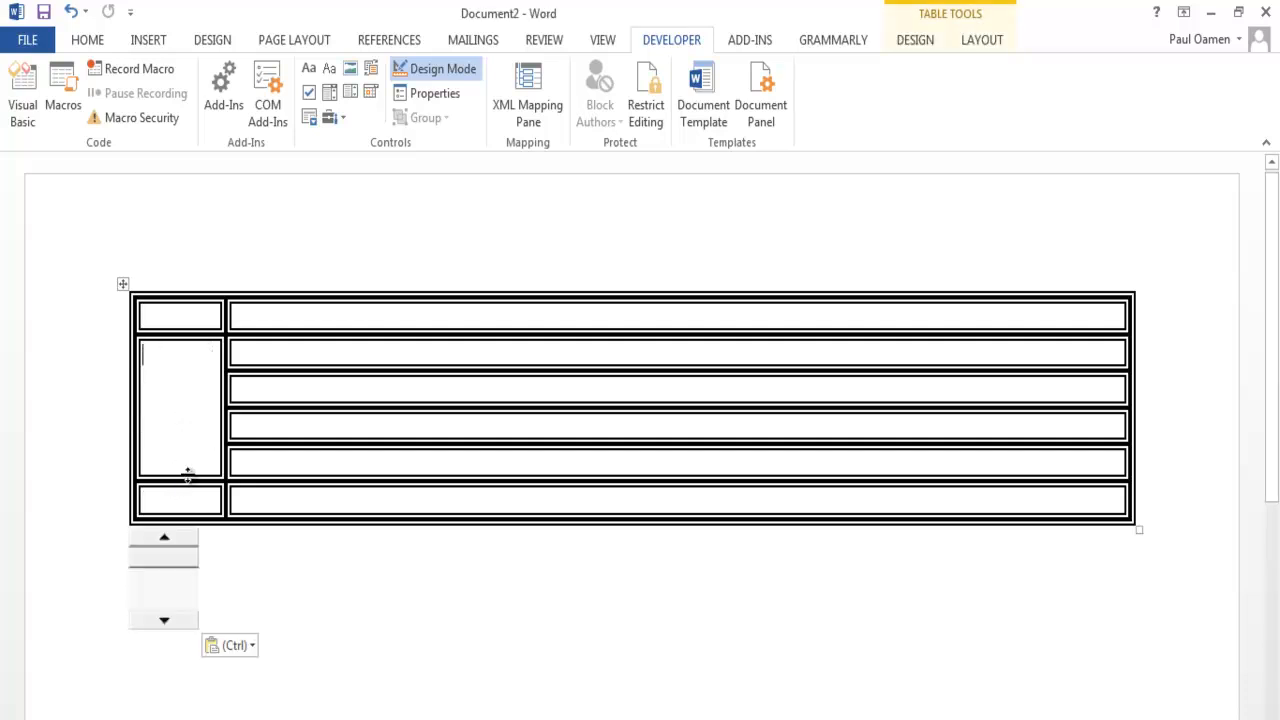
key("ctrl+z")
- Stretch the scroll bar downward to make the table's middle section much taller, and merge the four cells beside it into one
left_click_drag(177, 447, 167, 684)
left_click_drag(676, 678, 601, 360)
right_click(566, 434)
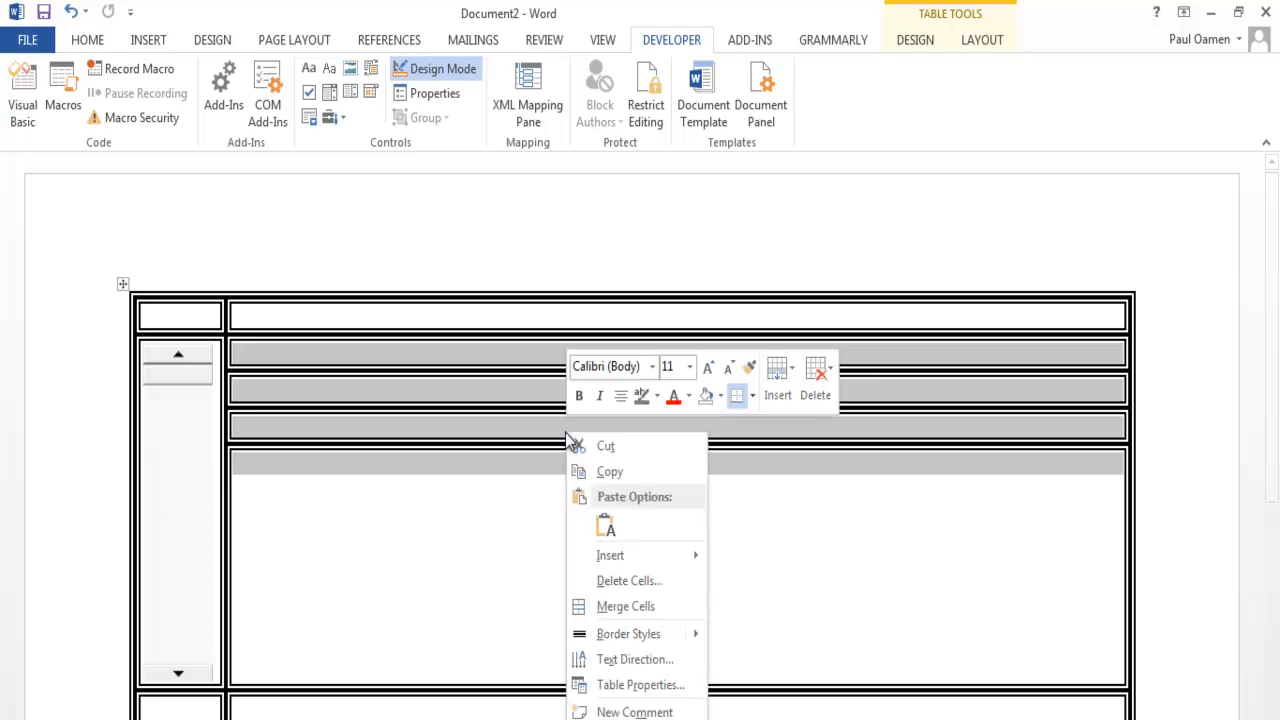
left_click(629, 606)
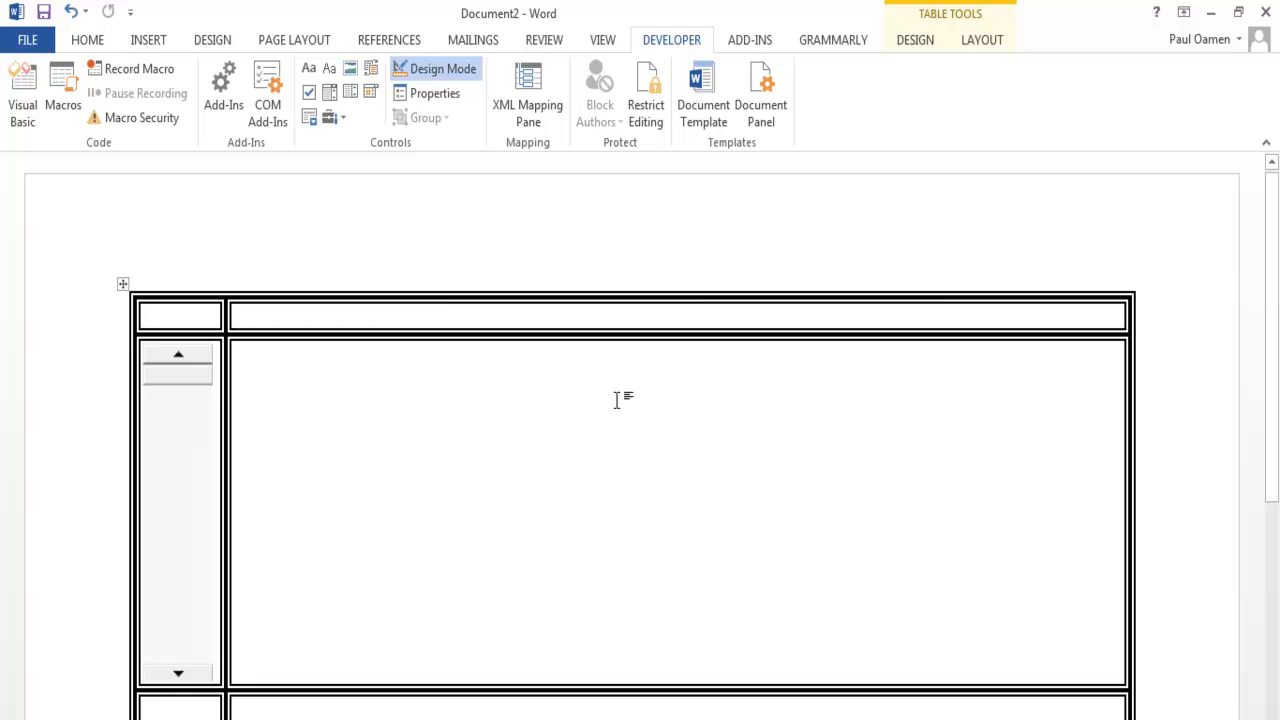
- Insert a Microsoft Forms 2.0 Label in the second column of the table's first row
left_click(338, 118)
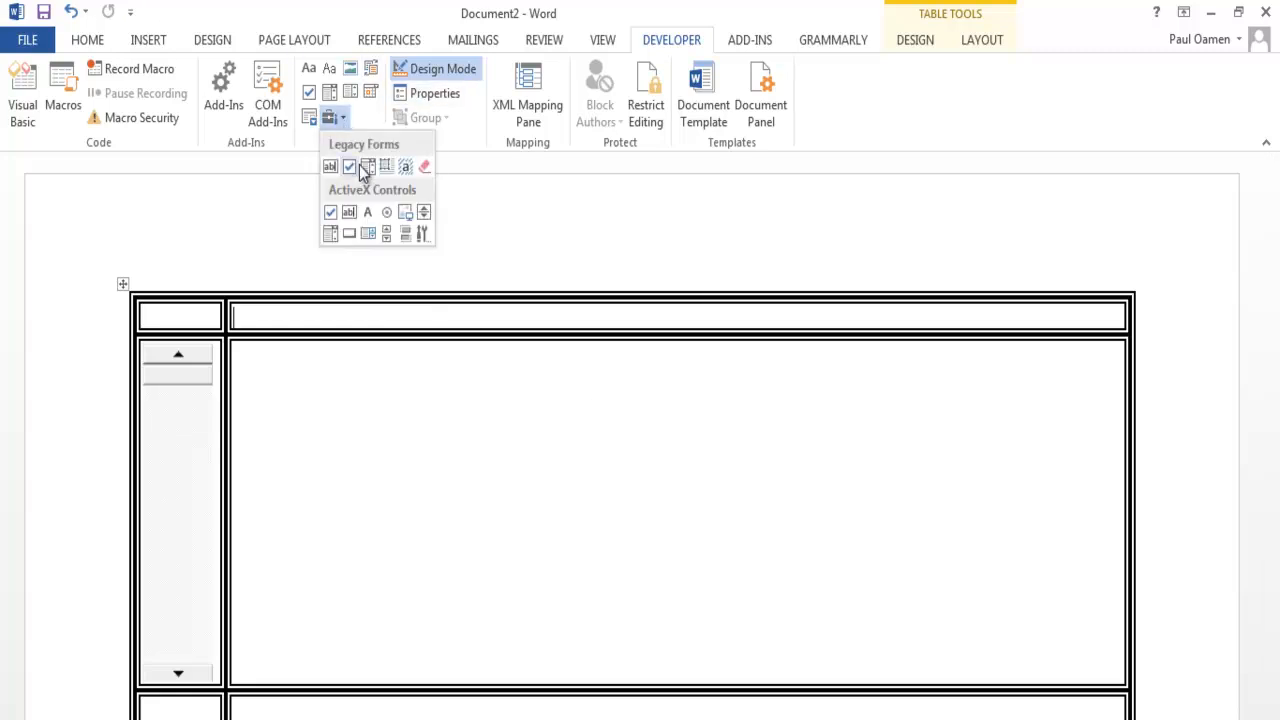
left_click(422, 233)
left_click_drag(819, 290, 817, 328)
left_click(580, 376)
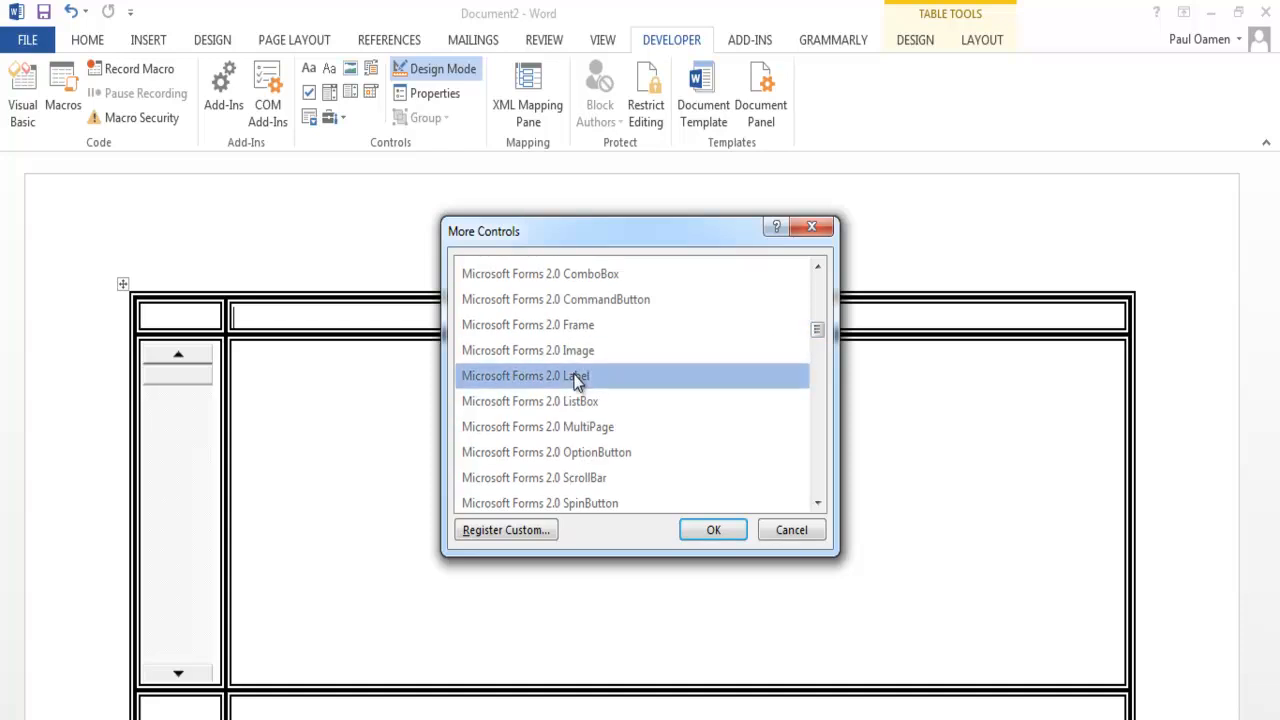
left_click(733, 529)
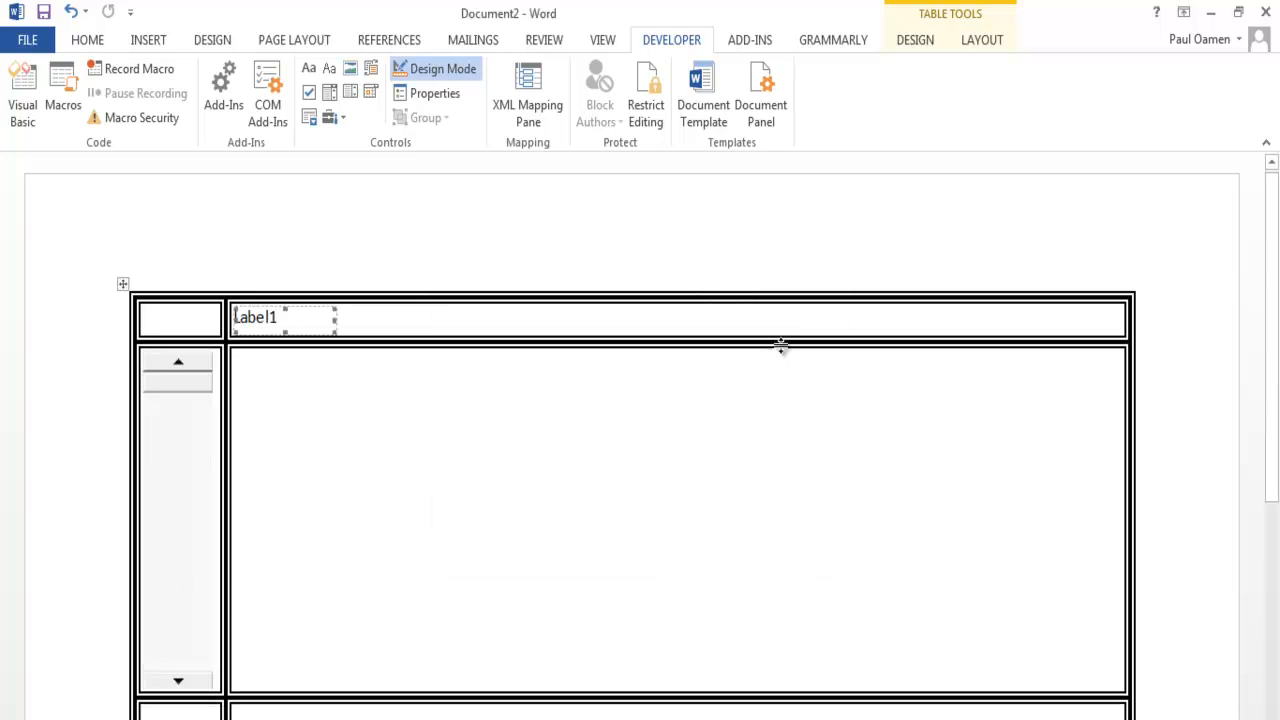
- Copy the label into the second column of the table's last row and paste another copy farther along the same cell
scroll(1271, 451, "down", 2)
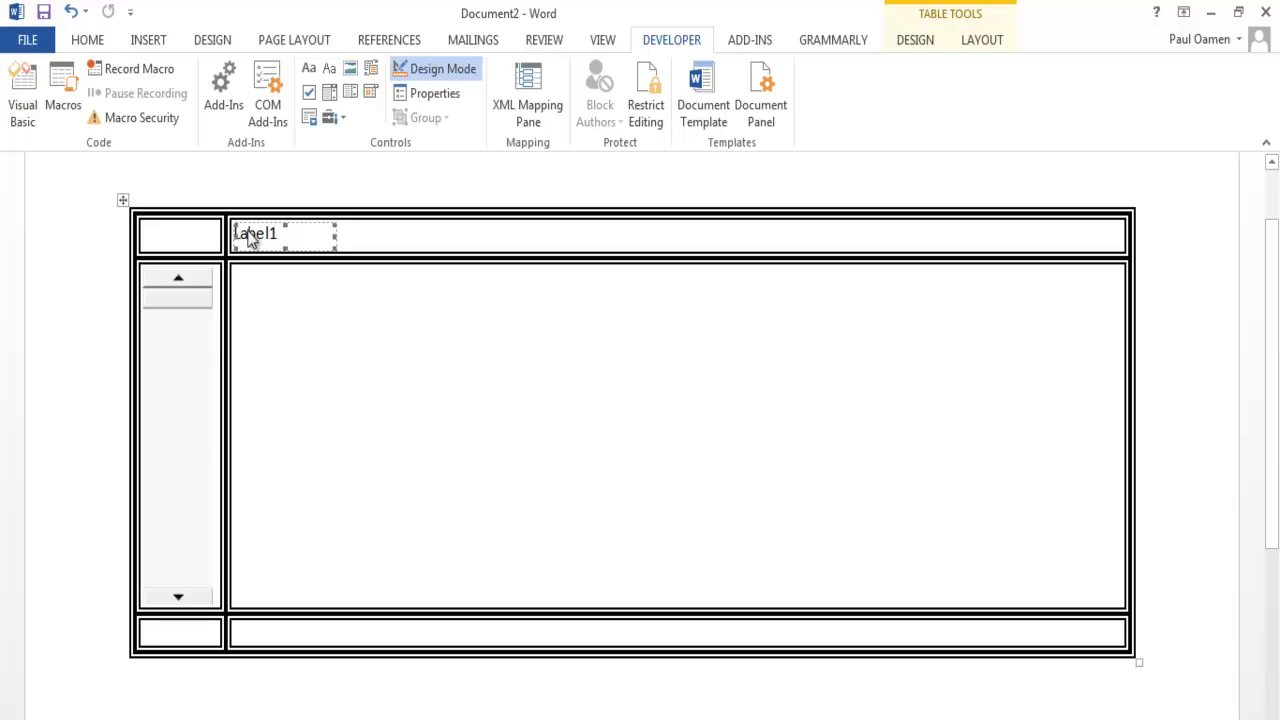
left_click_drag(257, 240, 254, 646)
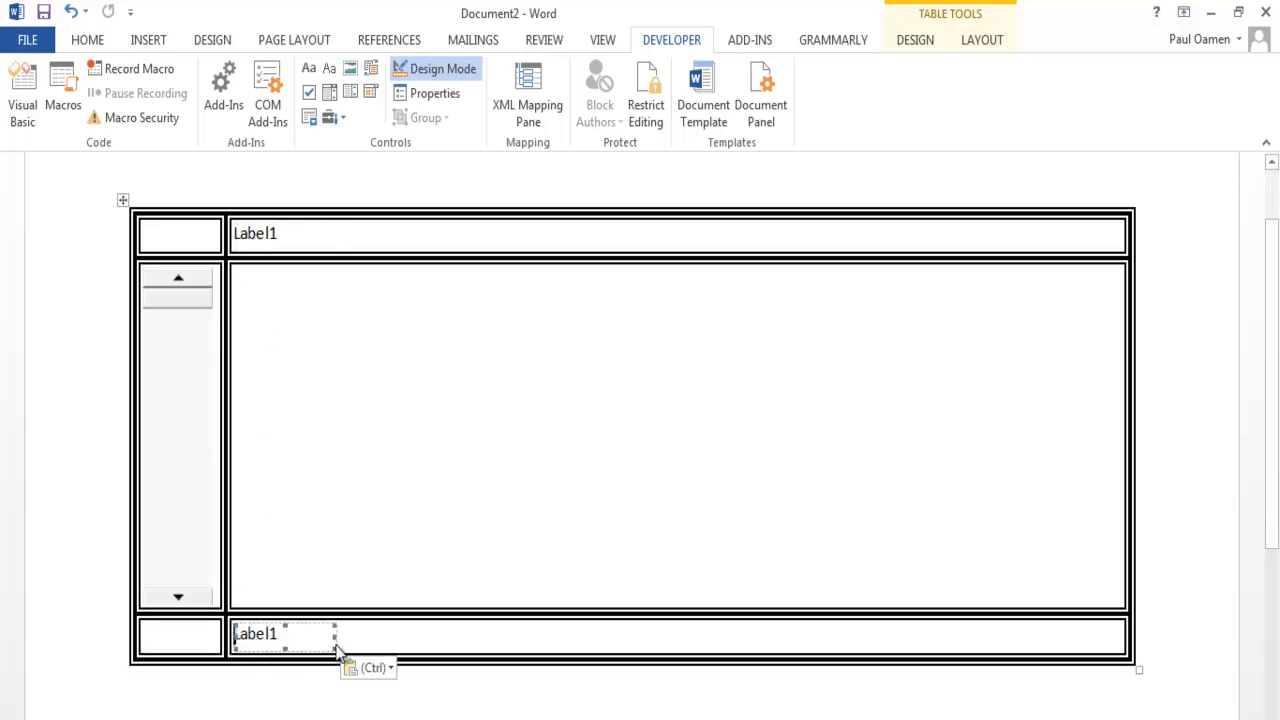
left_click(354, 661)
left_click(356, 643)
left_click(371, 641)
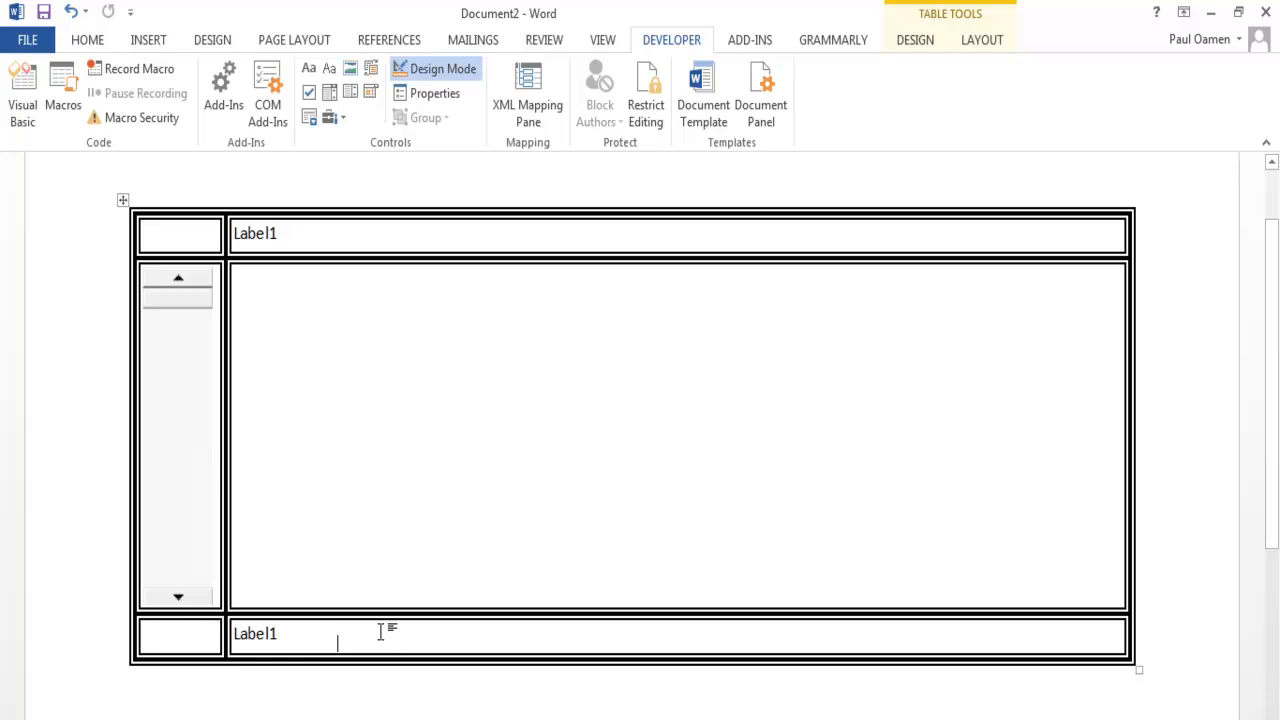
key("ctrl+v")
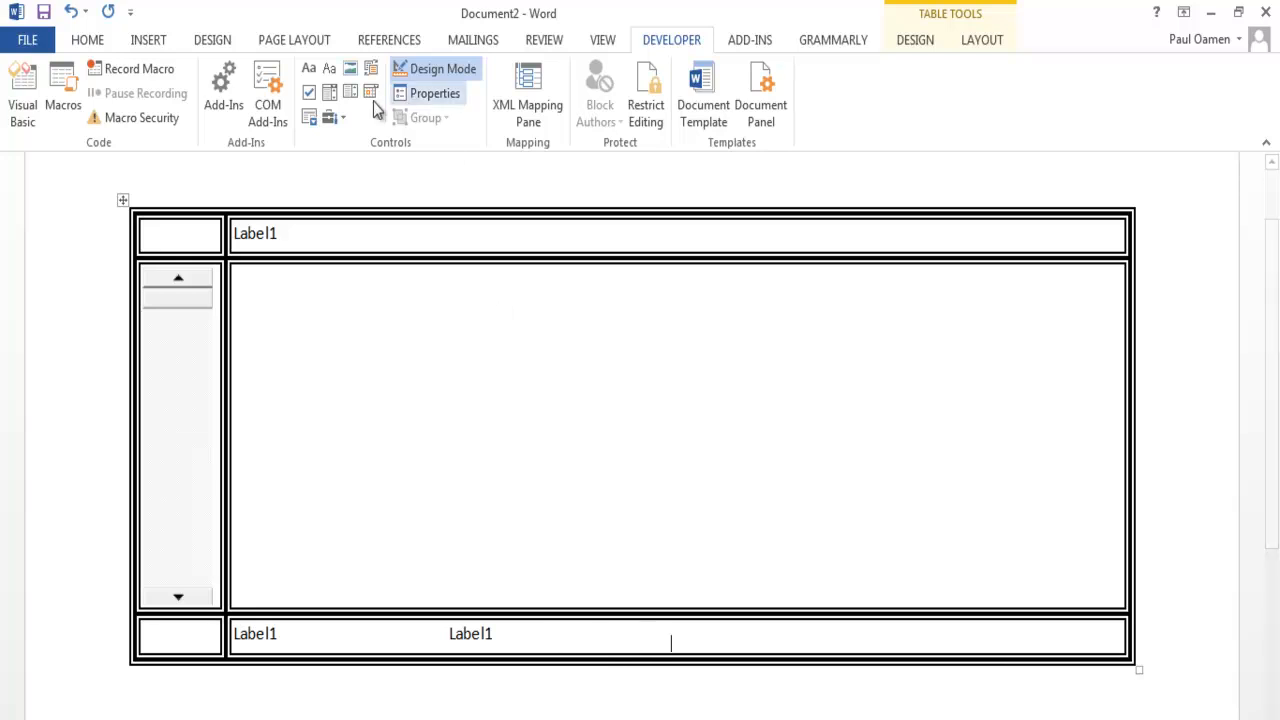
- Insert a Microsoft Forms 2.0 CommandButton after the two labels in the table's last row
left_click(343, 120)
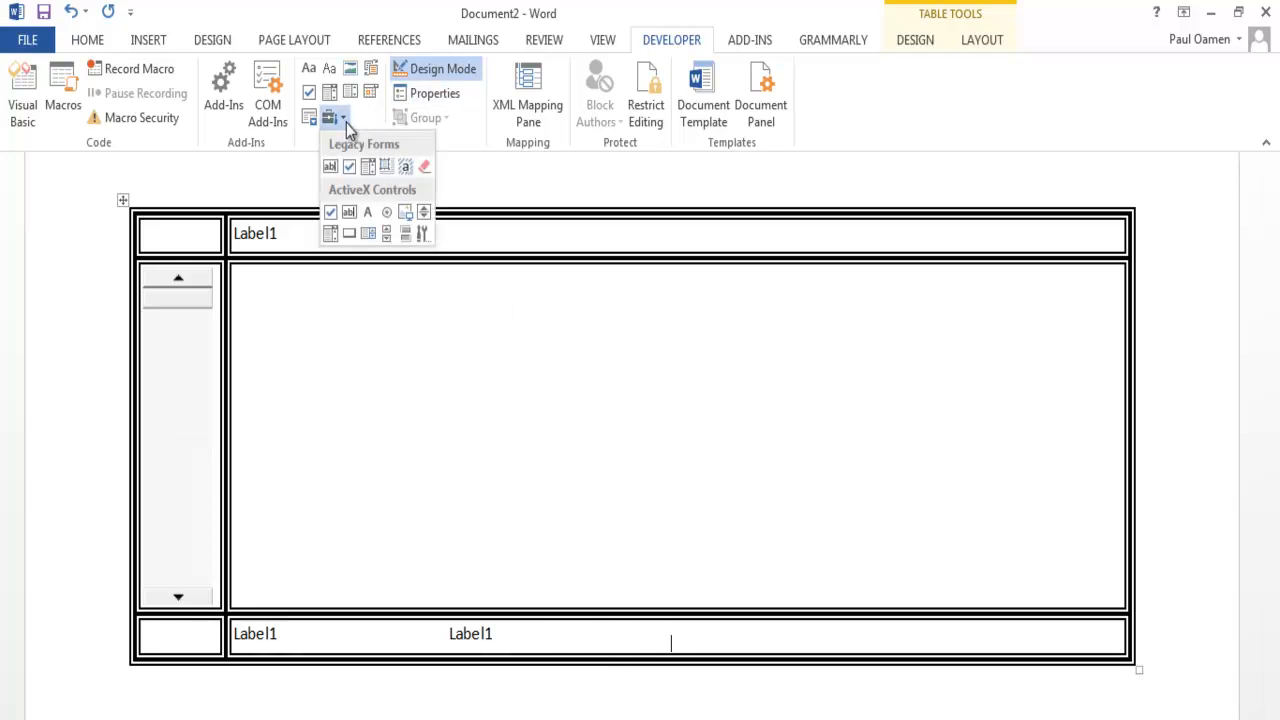
left_click(419, 234)
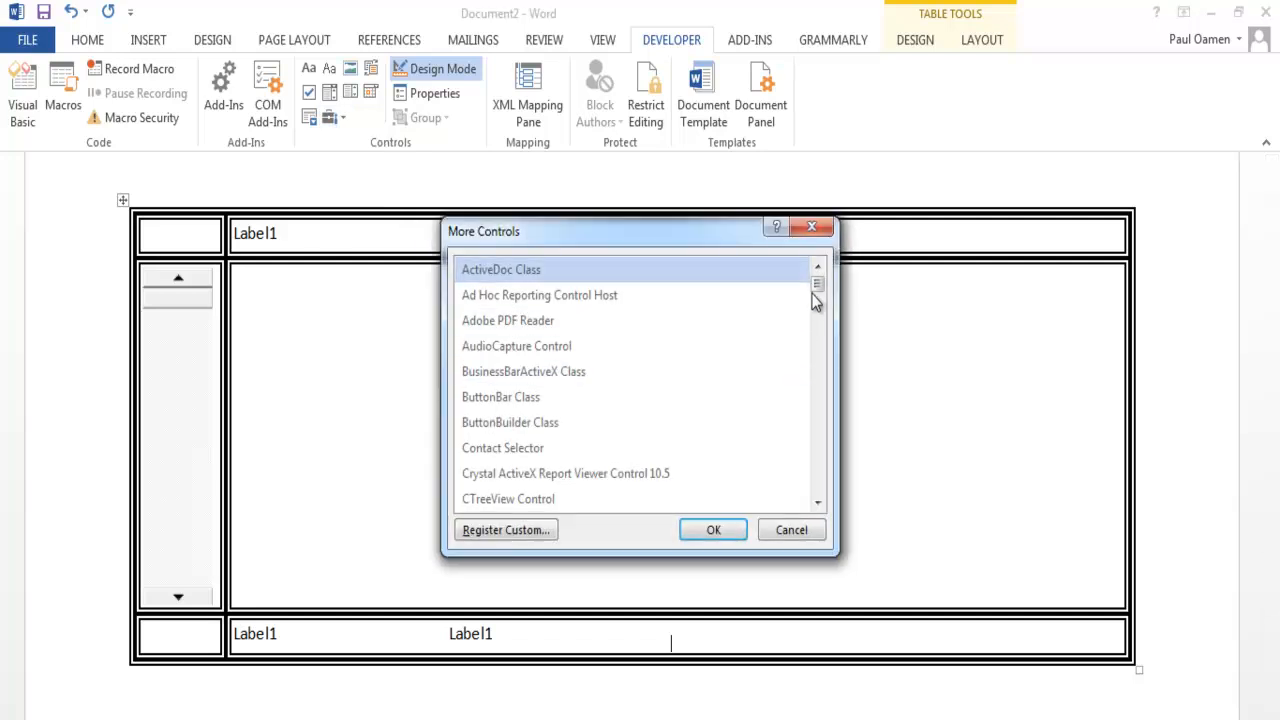
left_click_drag(818, 285, 819, 323)
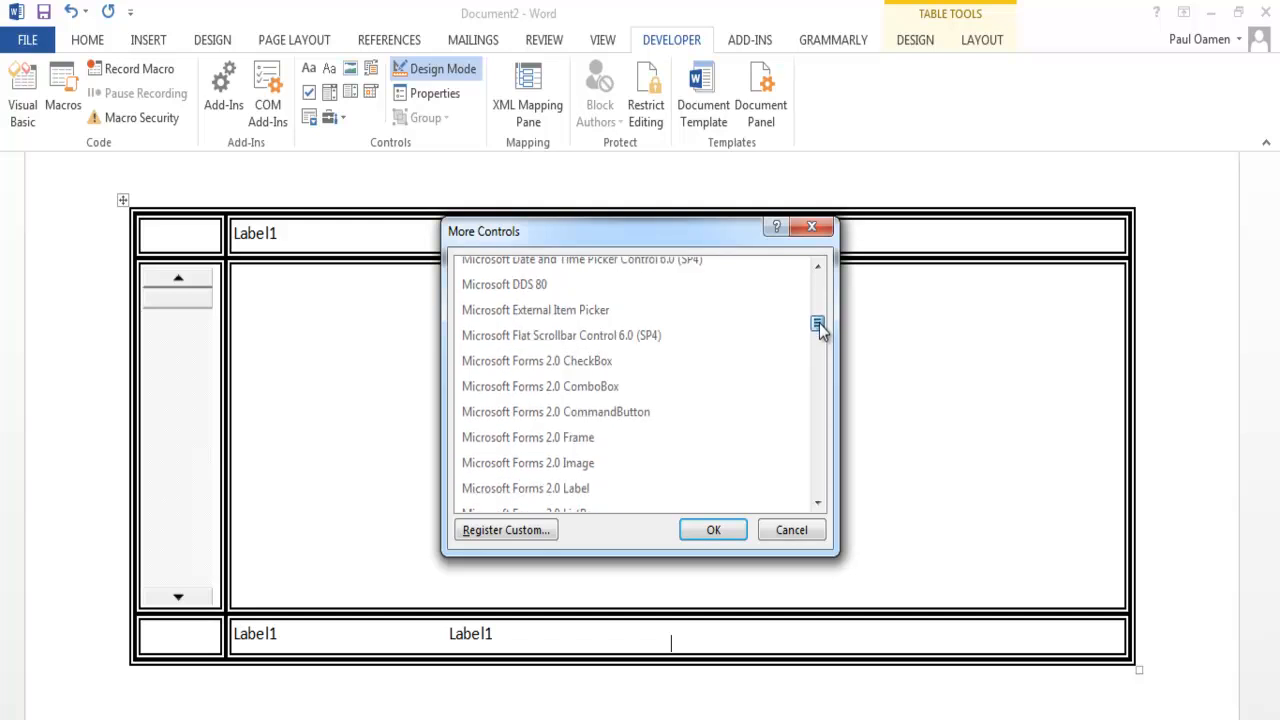
left_click(586, 420)
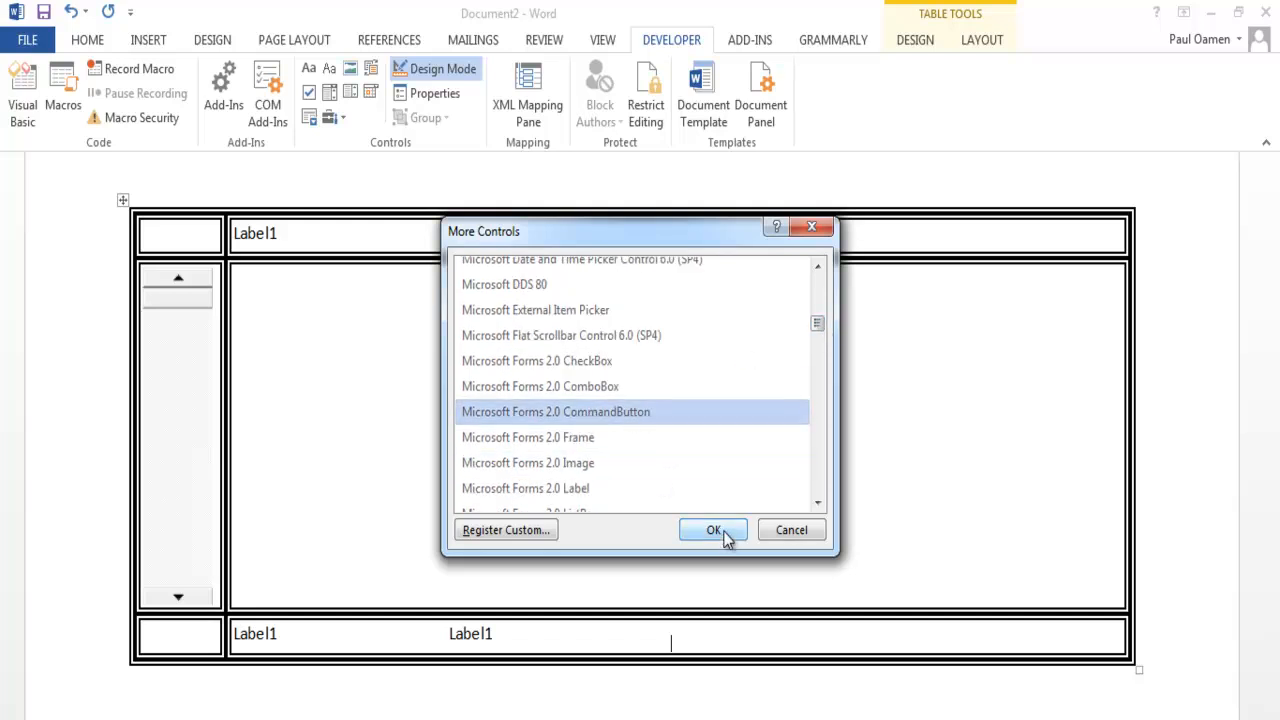
left_click(724, 535)
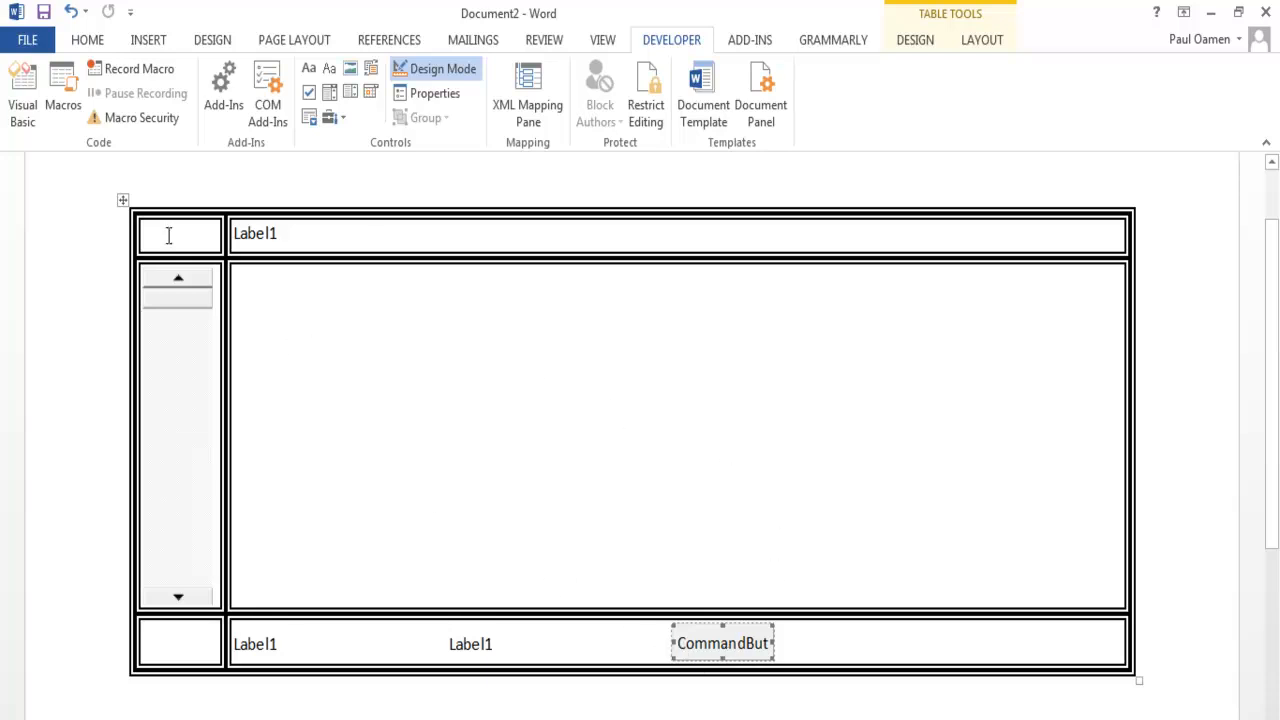
left_click(393, 337)
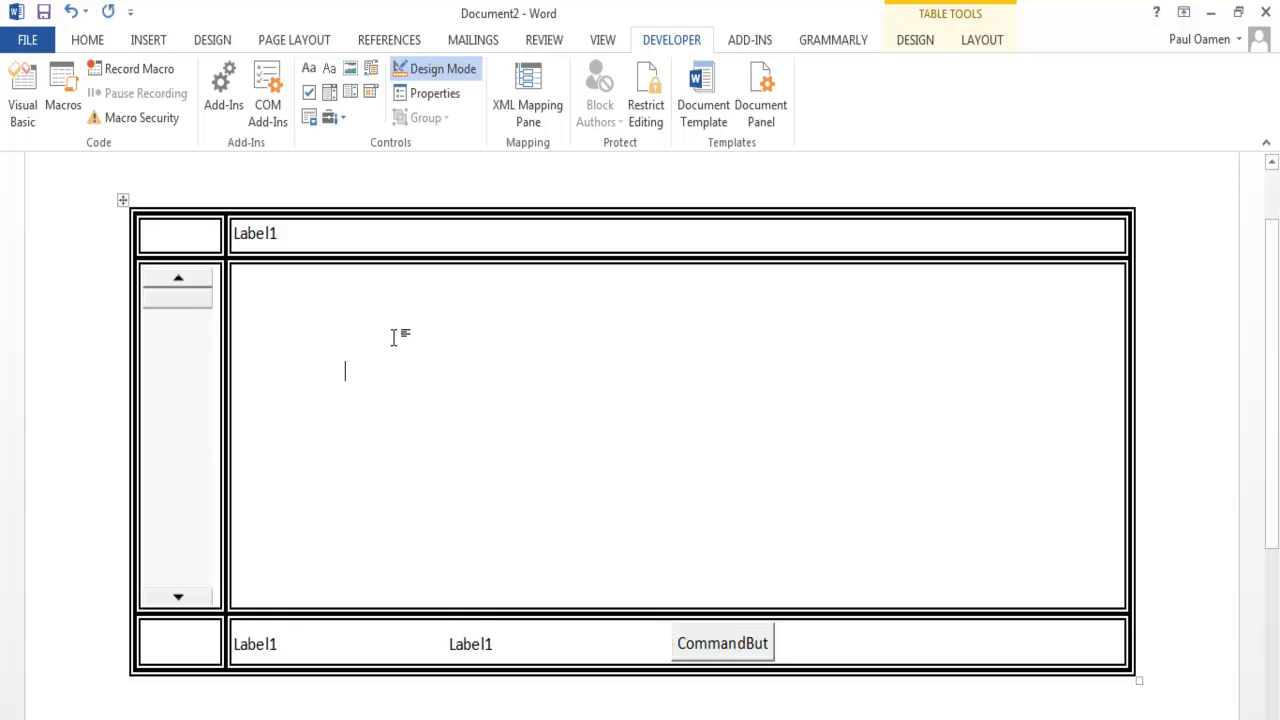
- Save the document in the Interactive_Word folder as Microsoft_Temp_Conversion, using the Word Macro-Enabled Document (*.docm) format
left_click(28, 41)
left_click(55, 254)
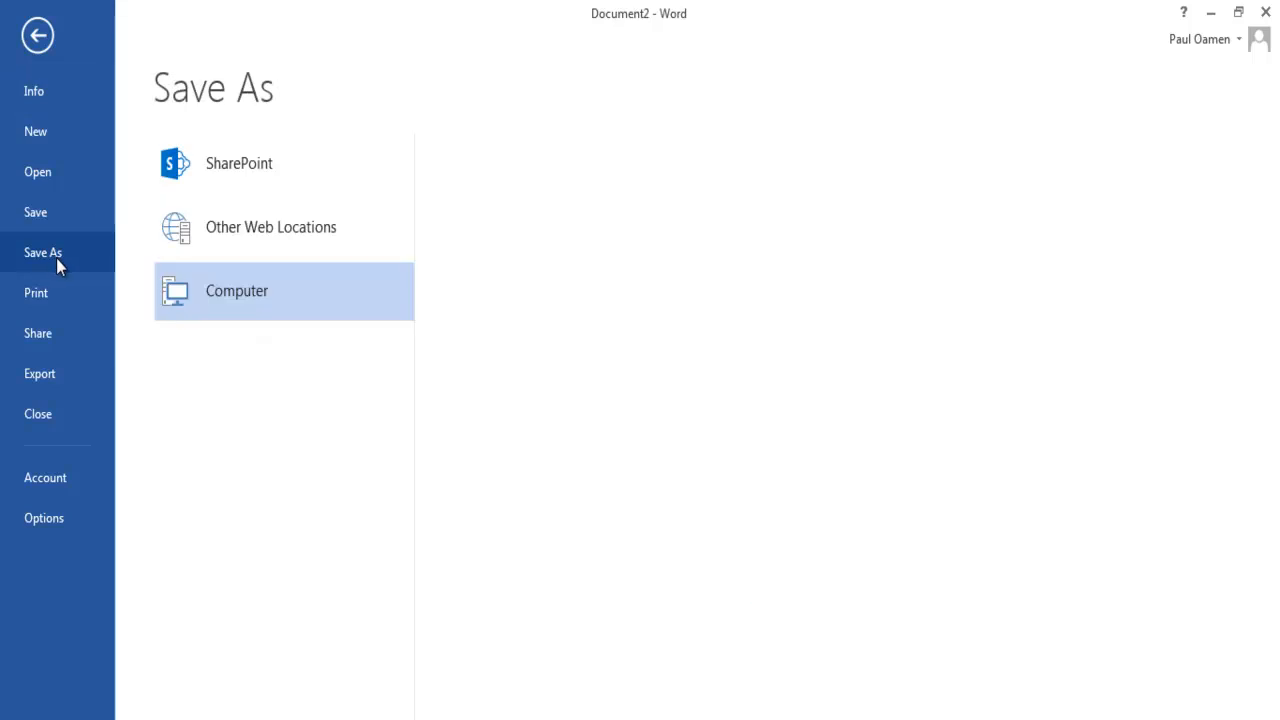
left_click(632, 242)
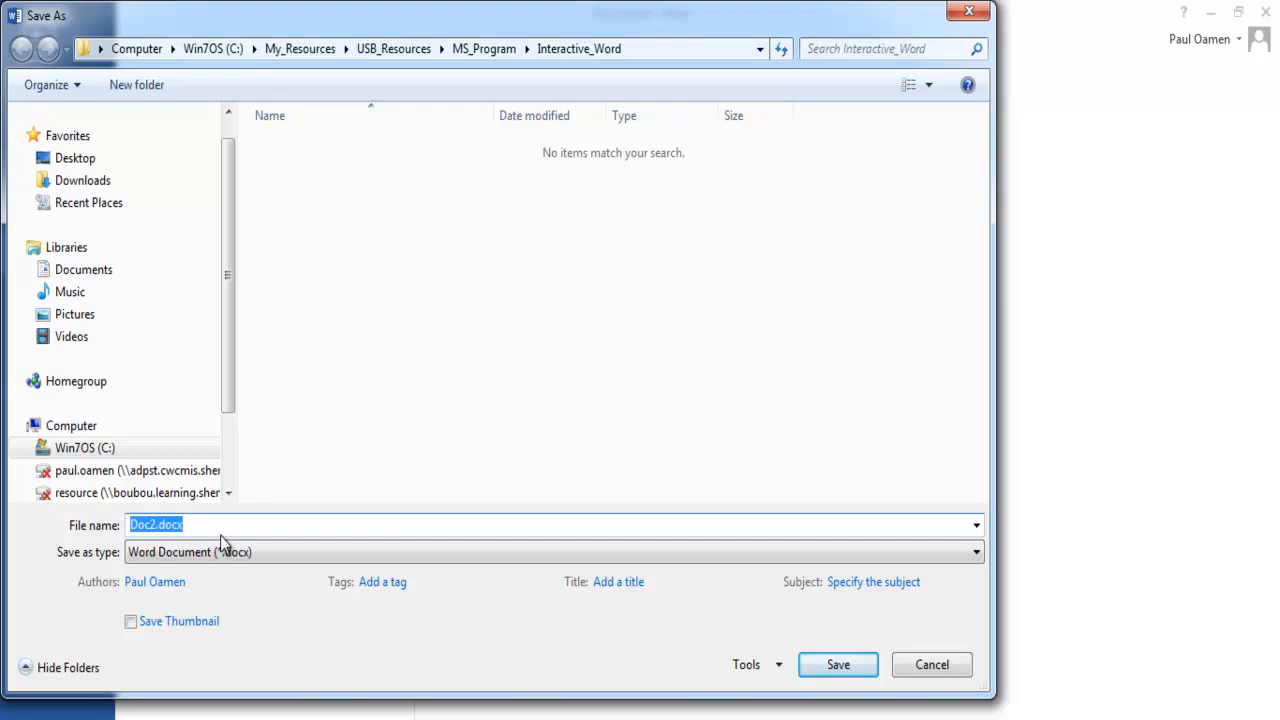
type("Microsoft_Temp_Convert")
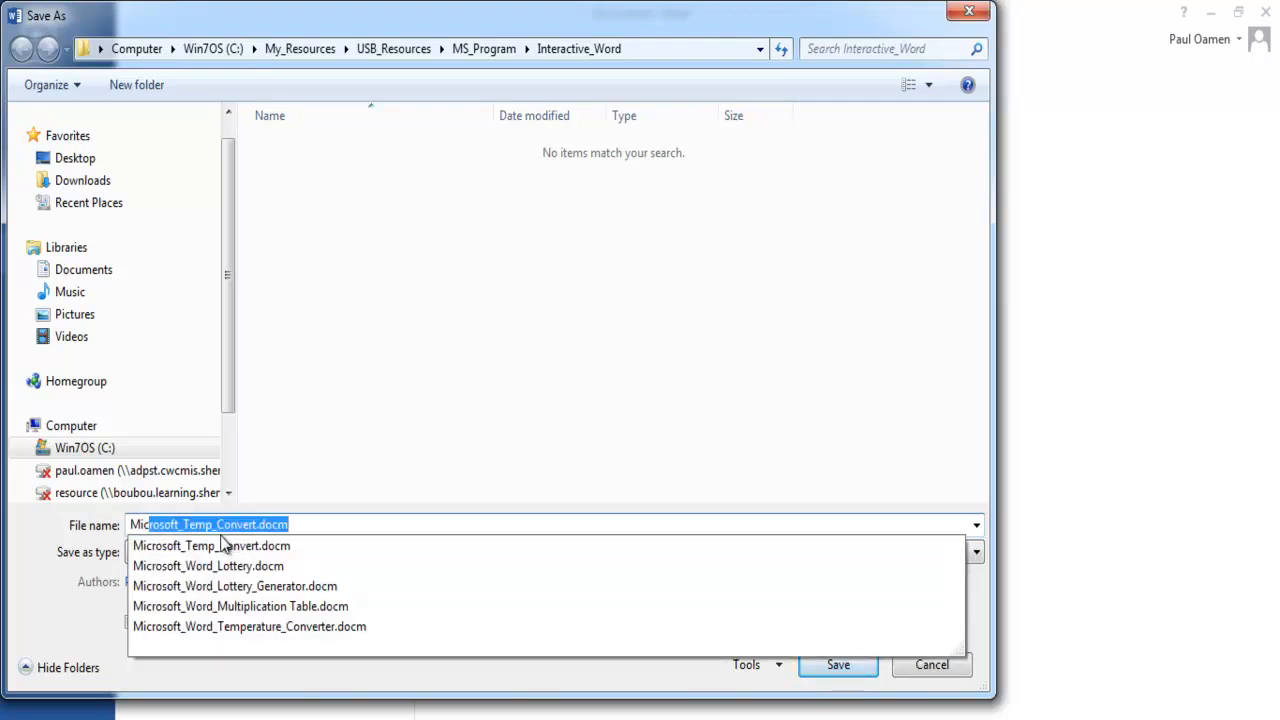
left_click(310, 527)
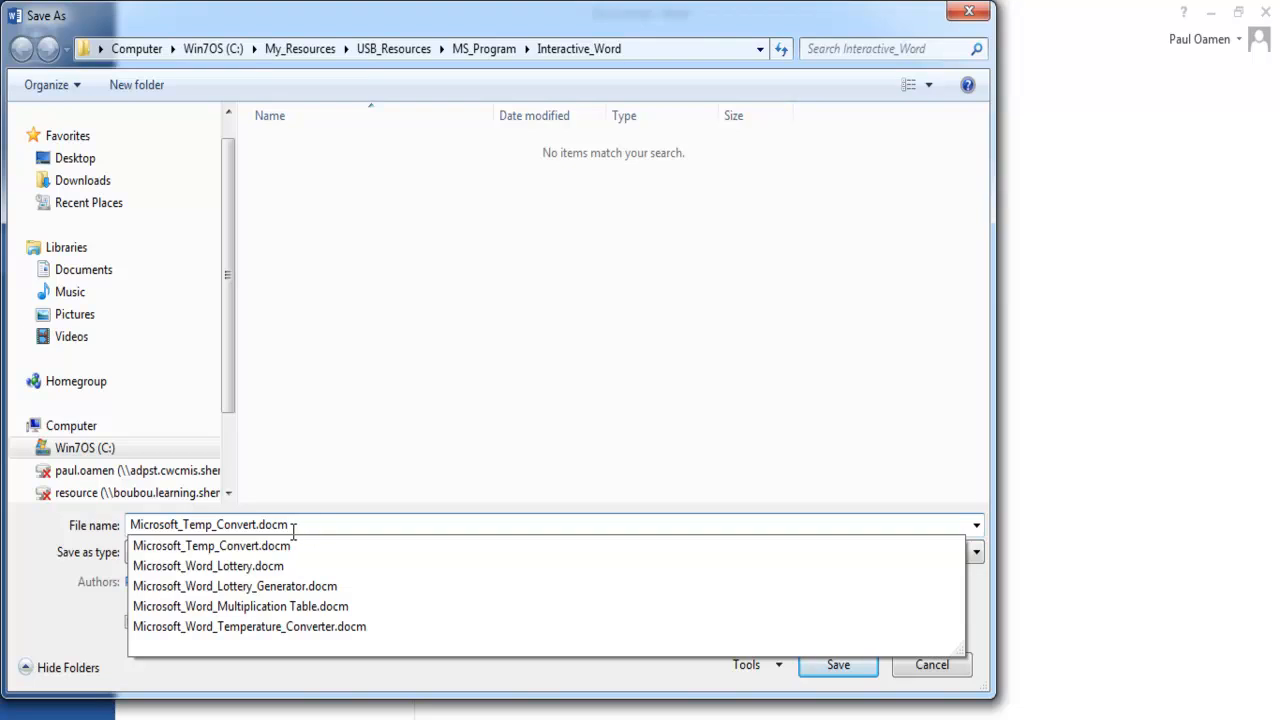
left_click_drag(289, 526, 248, 526)
type("To")
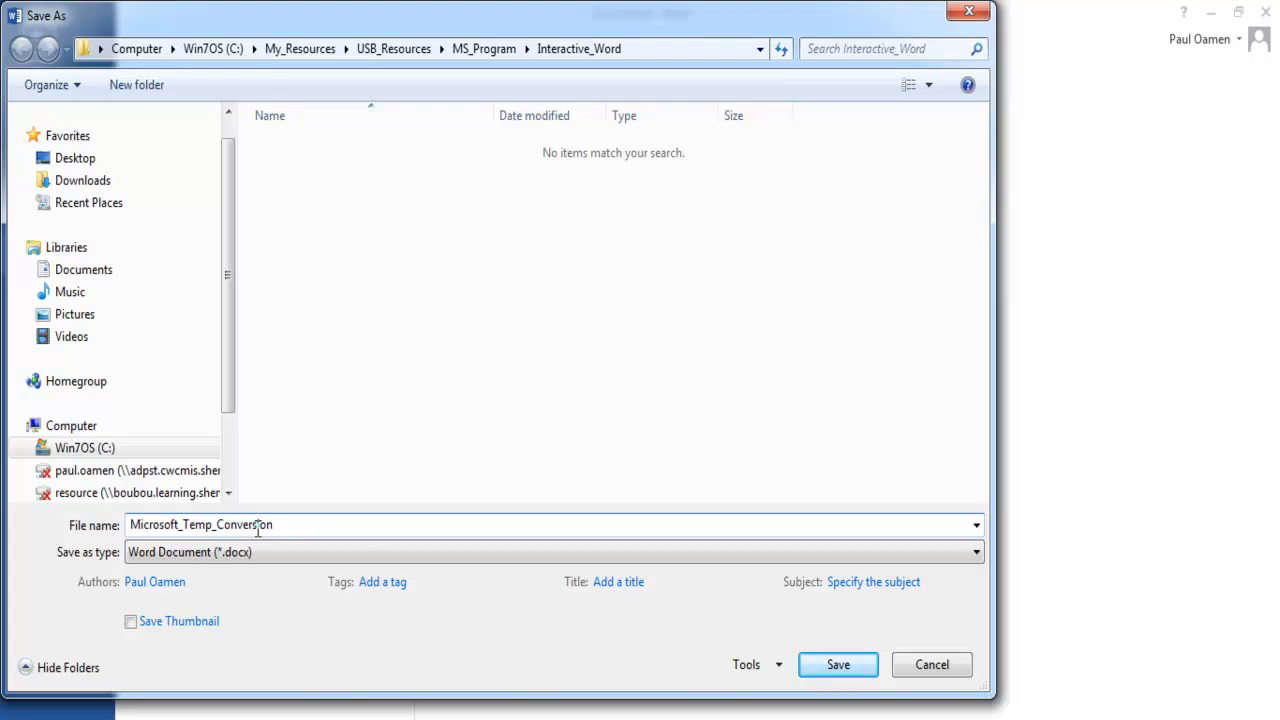
left_click(976, 555)
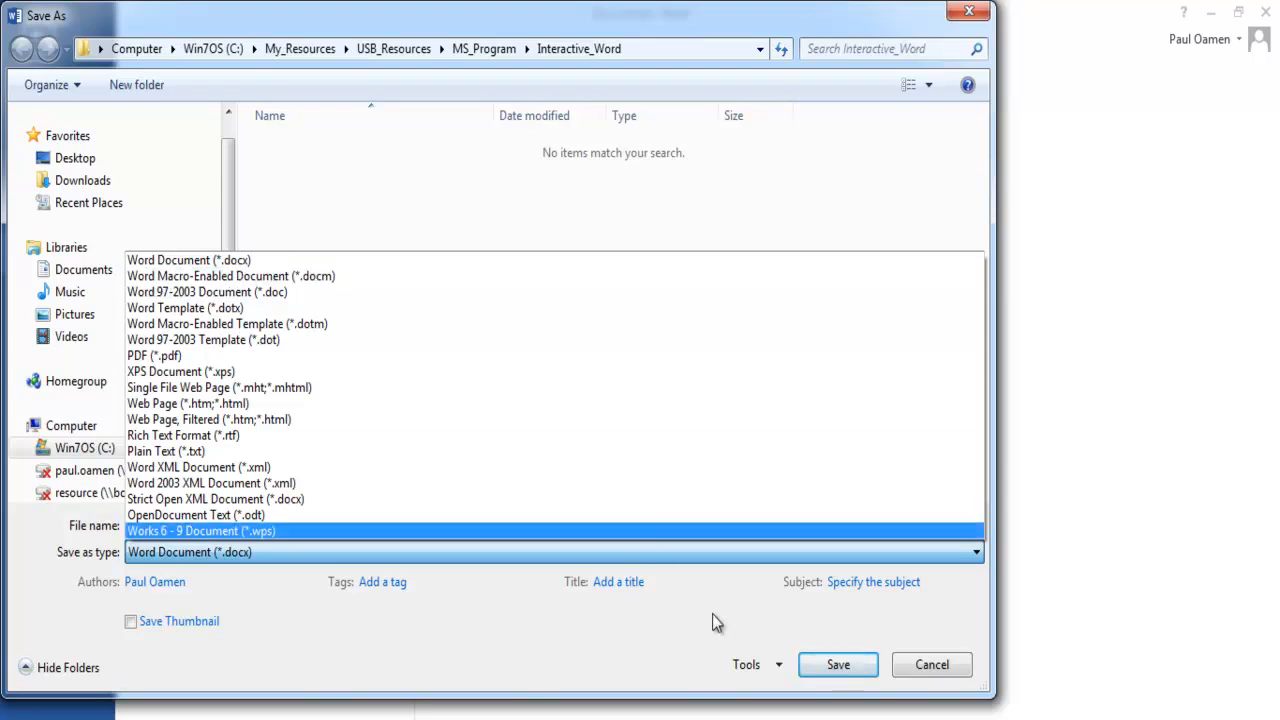
left_click(210, 278)
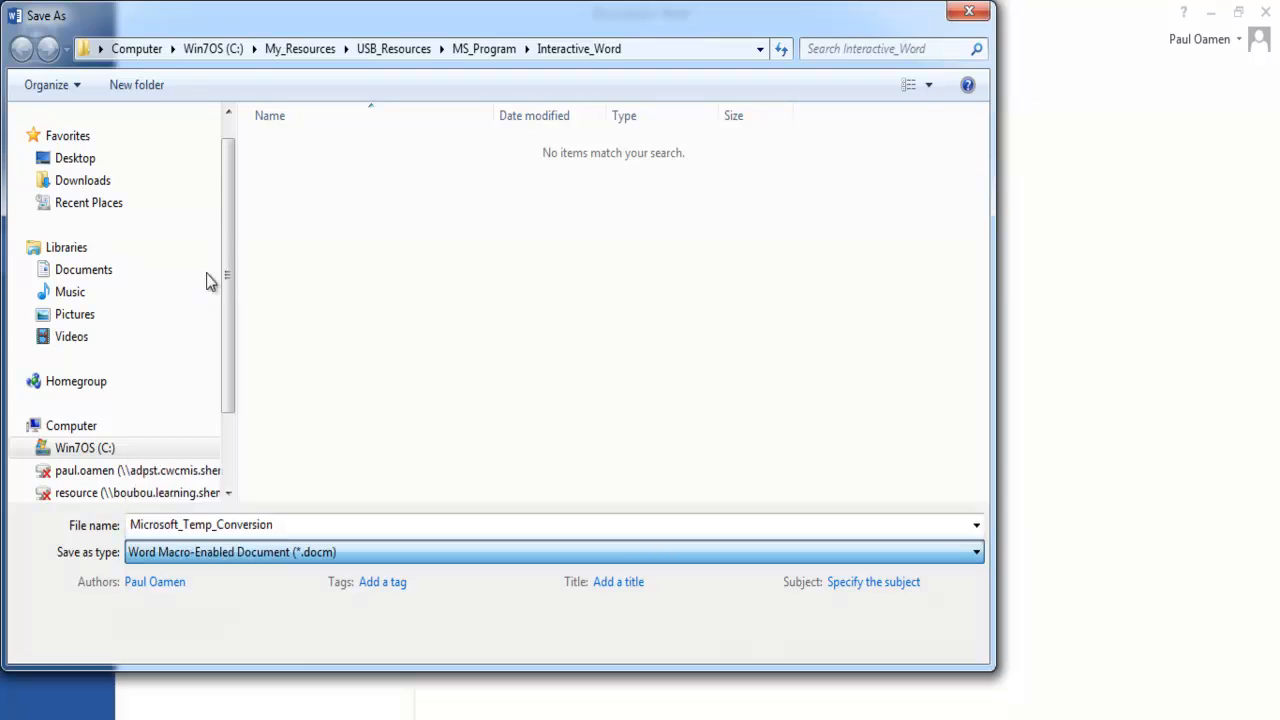
left_click(838, 666)
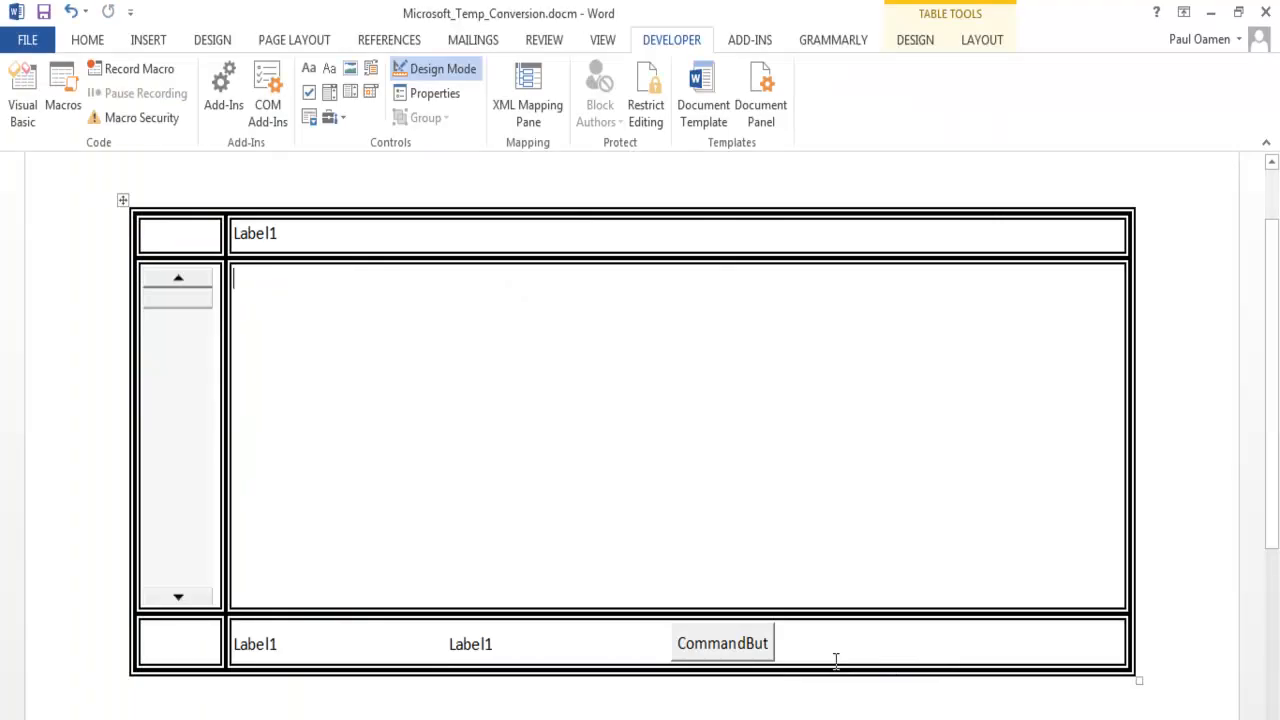
- Set the caption of the label in the table's first row to "Temperature Converter"
left_click(266, 240)
left_click(444, 94)
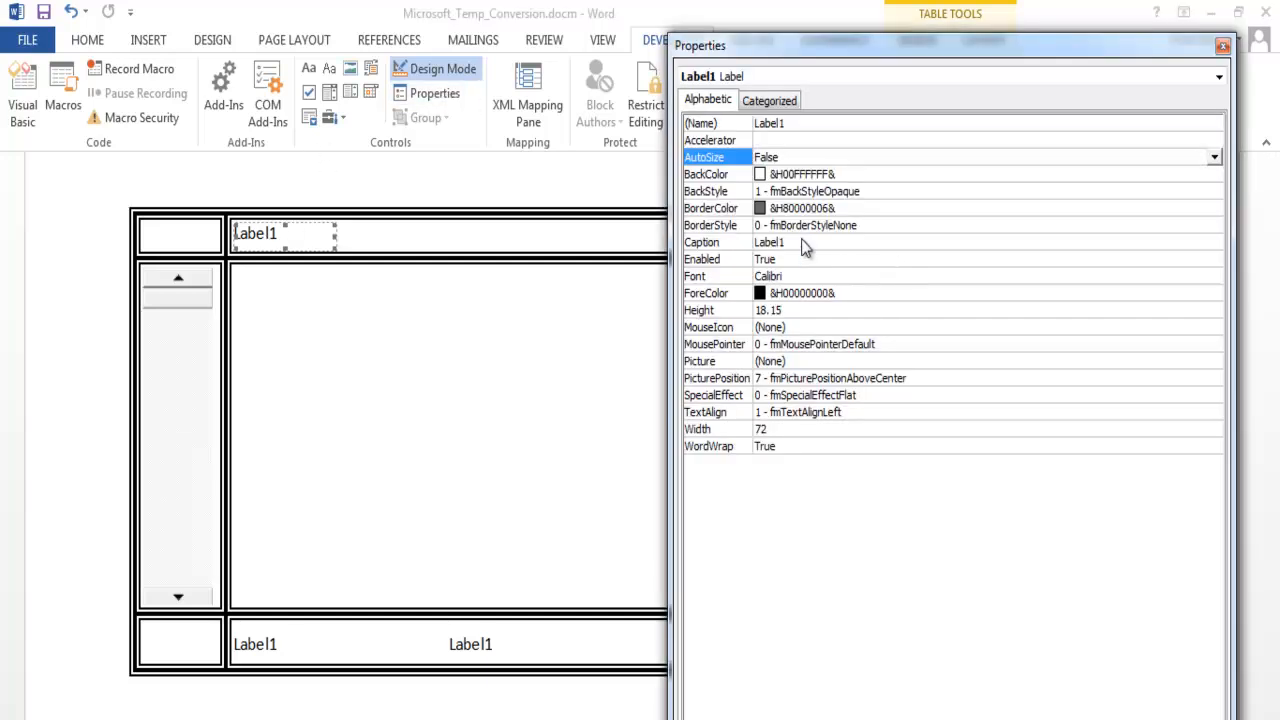
left_click(802, 240)
double_click(802, 240)
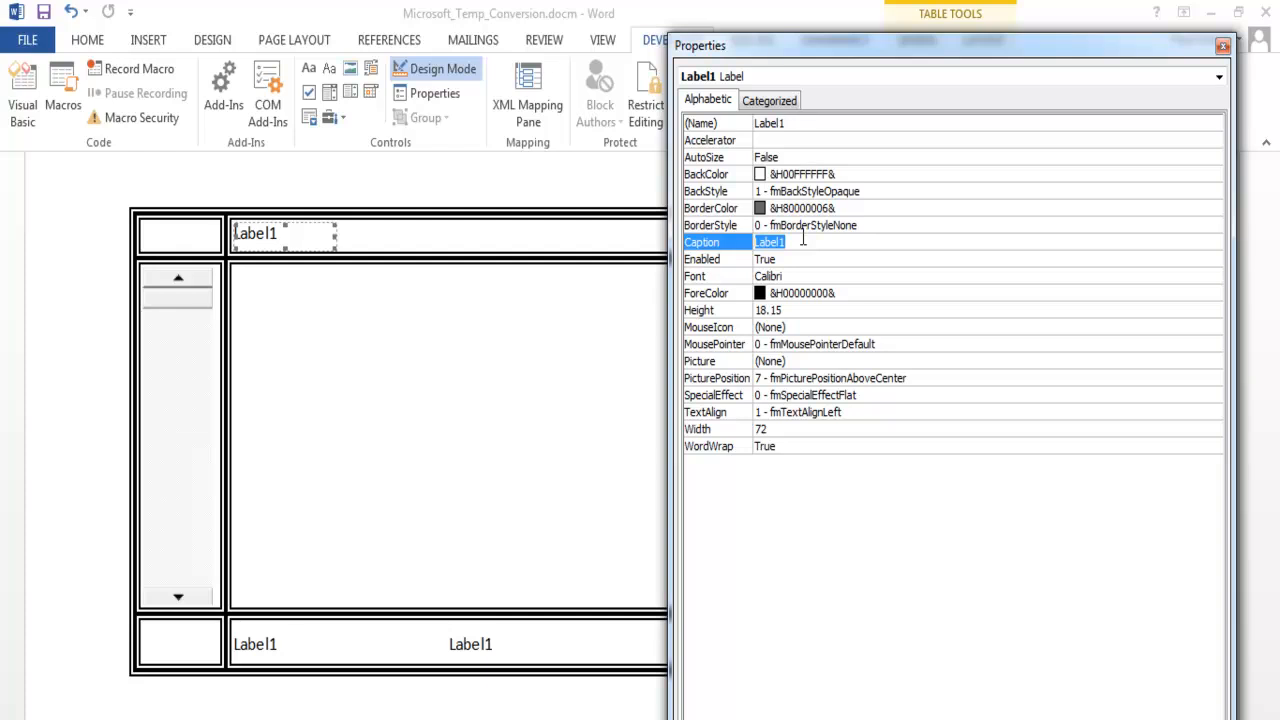
type("Temperature Converter")
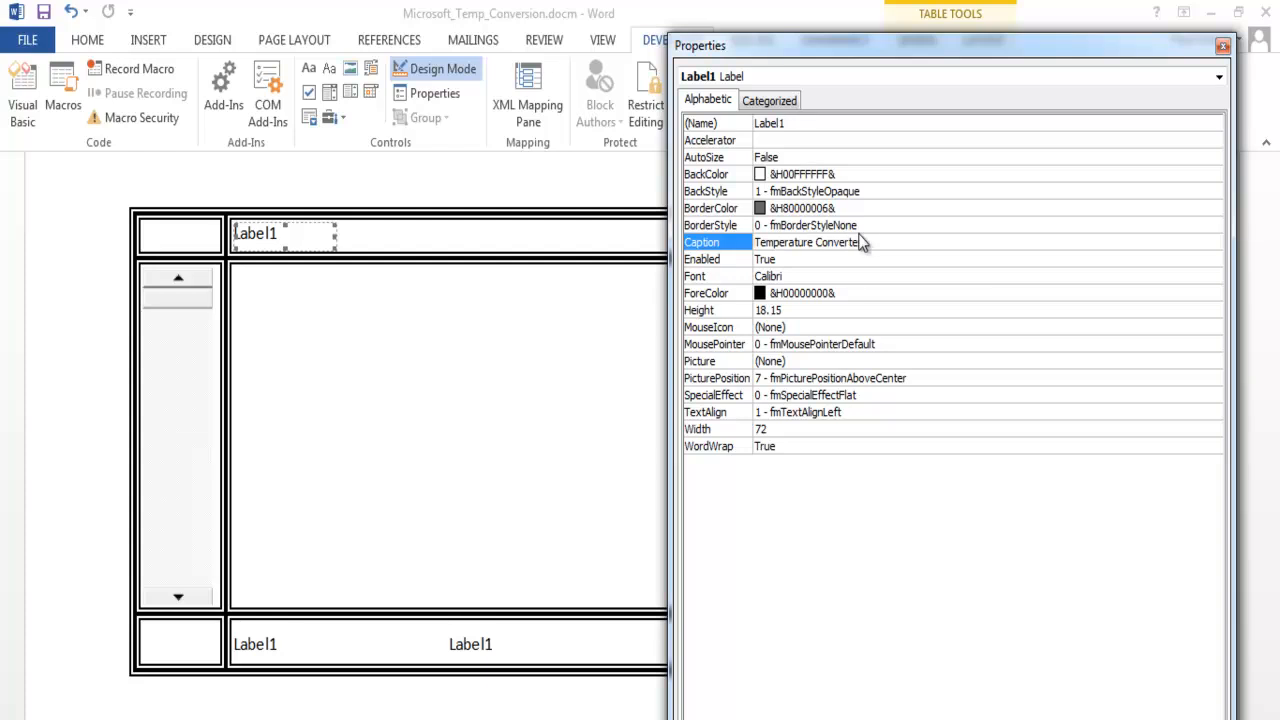
- Give the Temperature Converter label white text on a black background
left_click(855, 293)
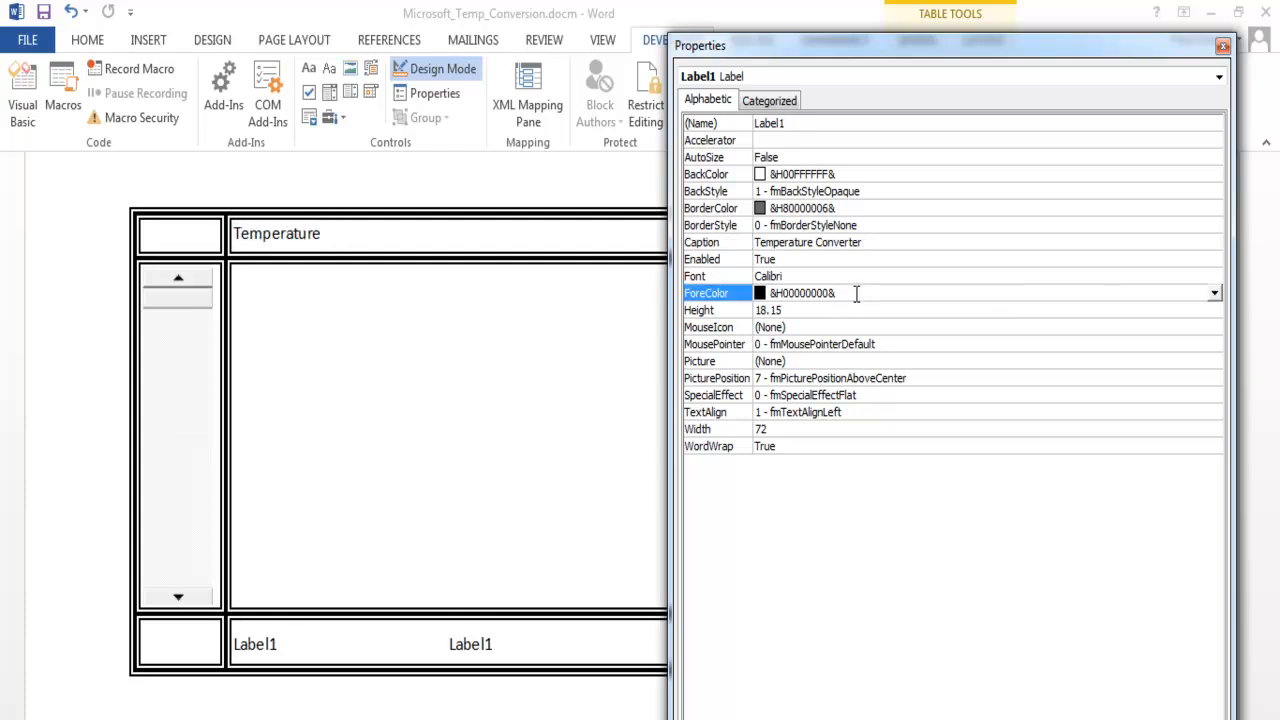
left_click(1215, 296)
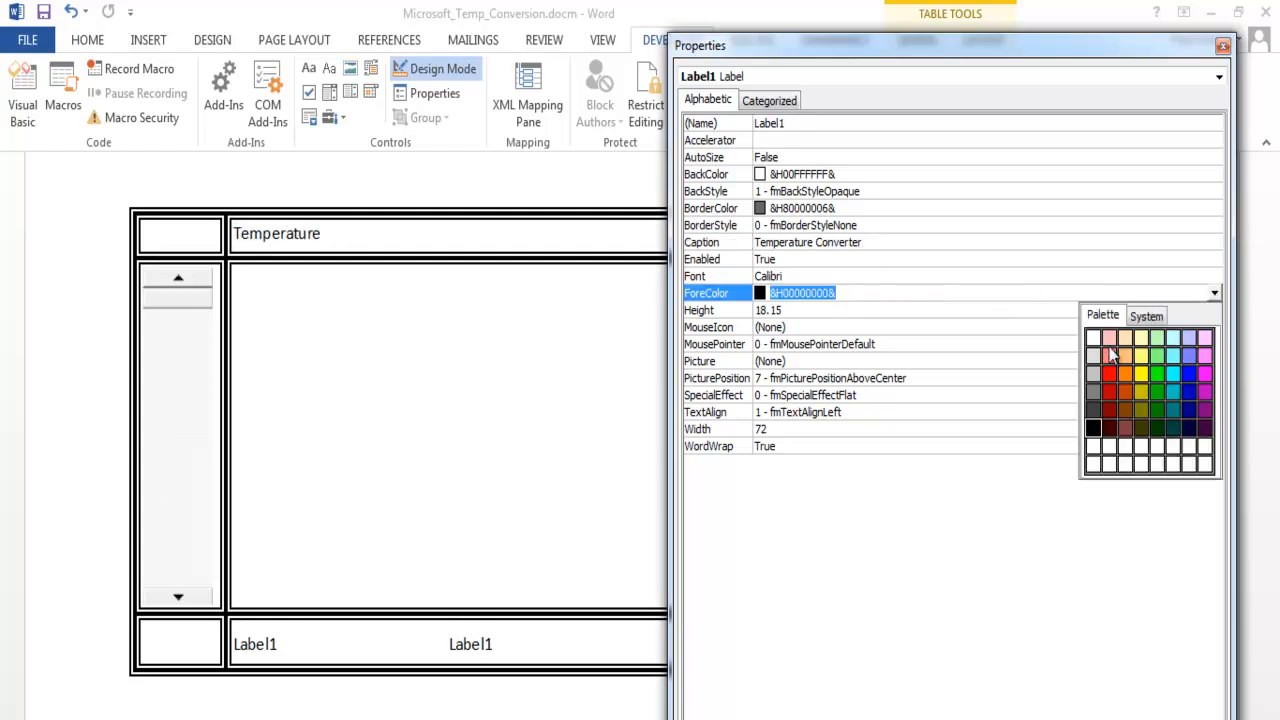
left_click(1094, 340)
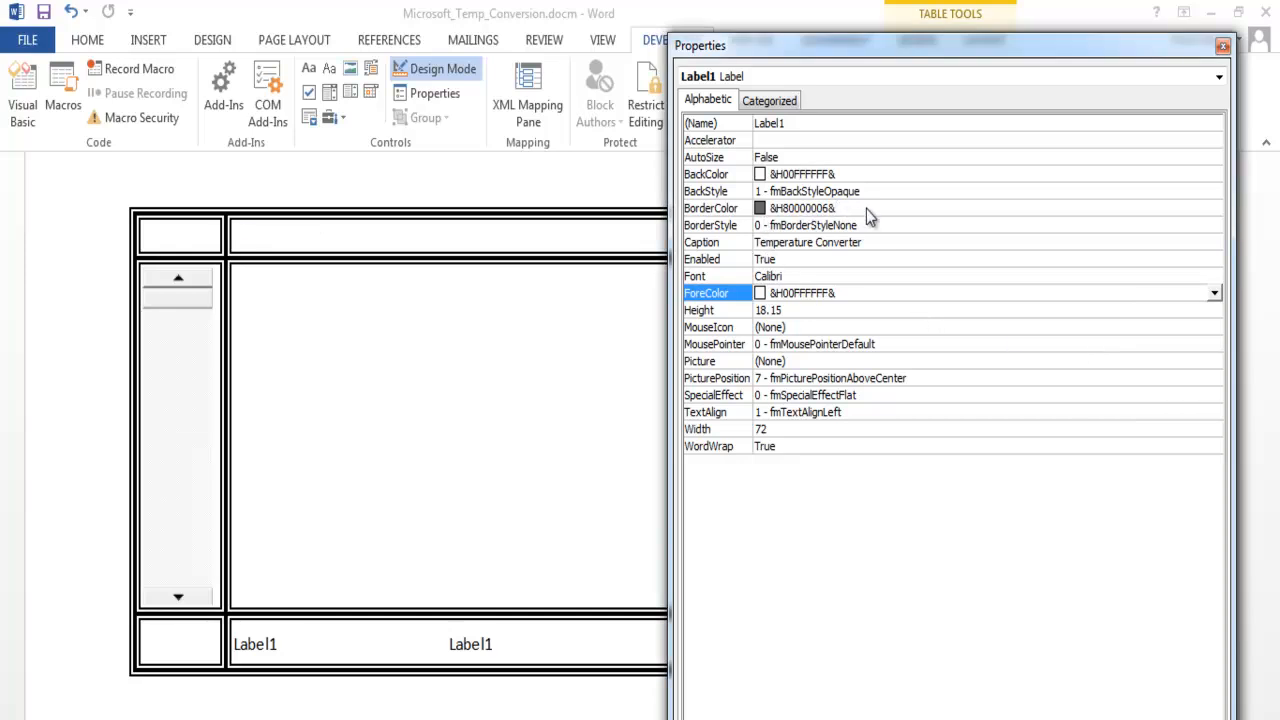
left_click(897, 178)
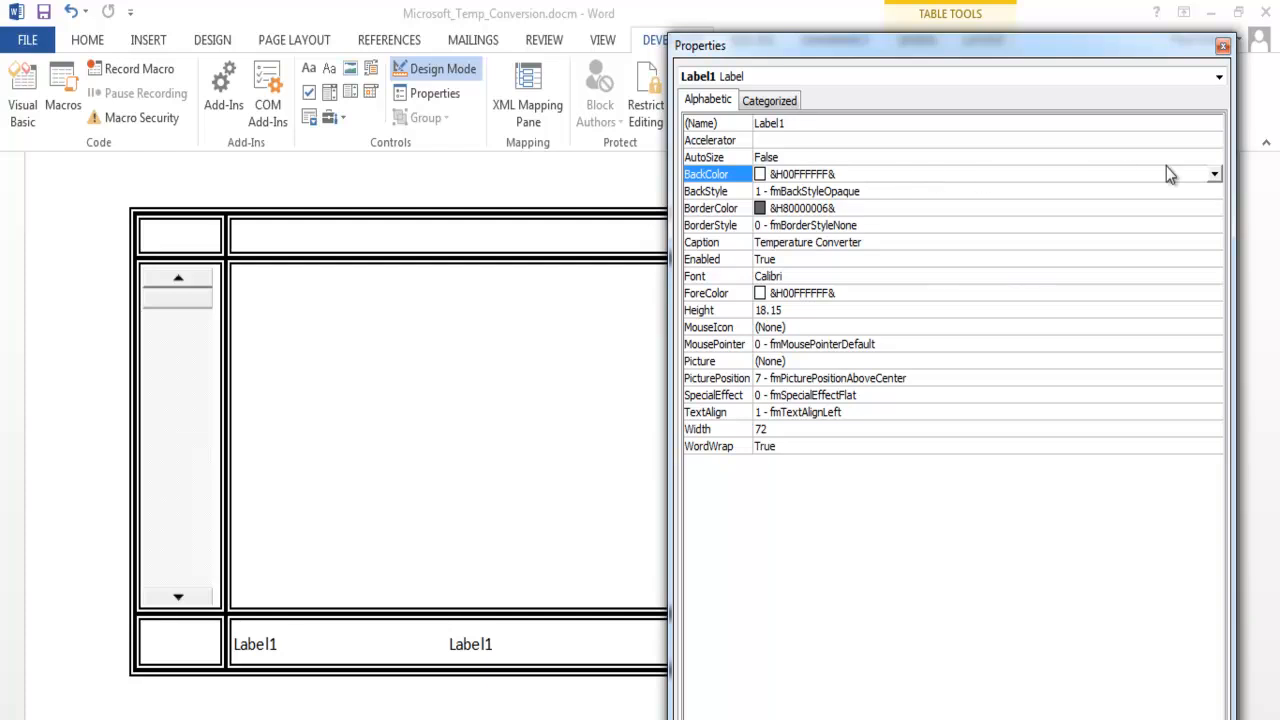
left_click(1214, 175)
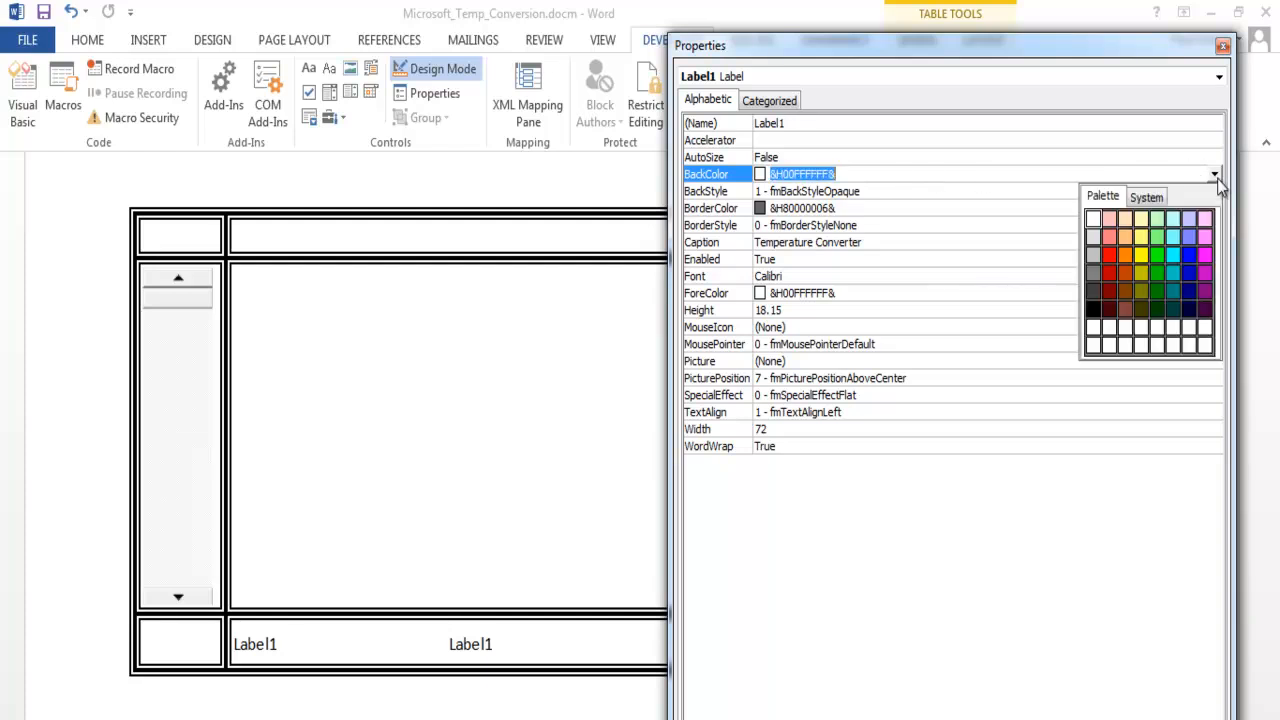
left_click(1094, 320)
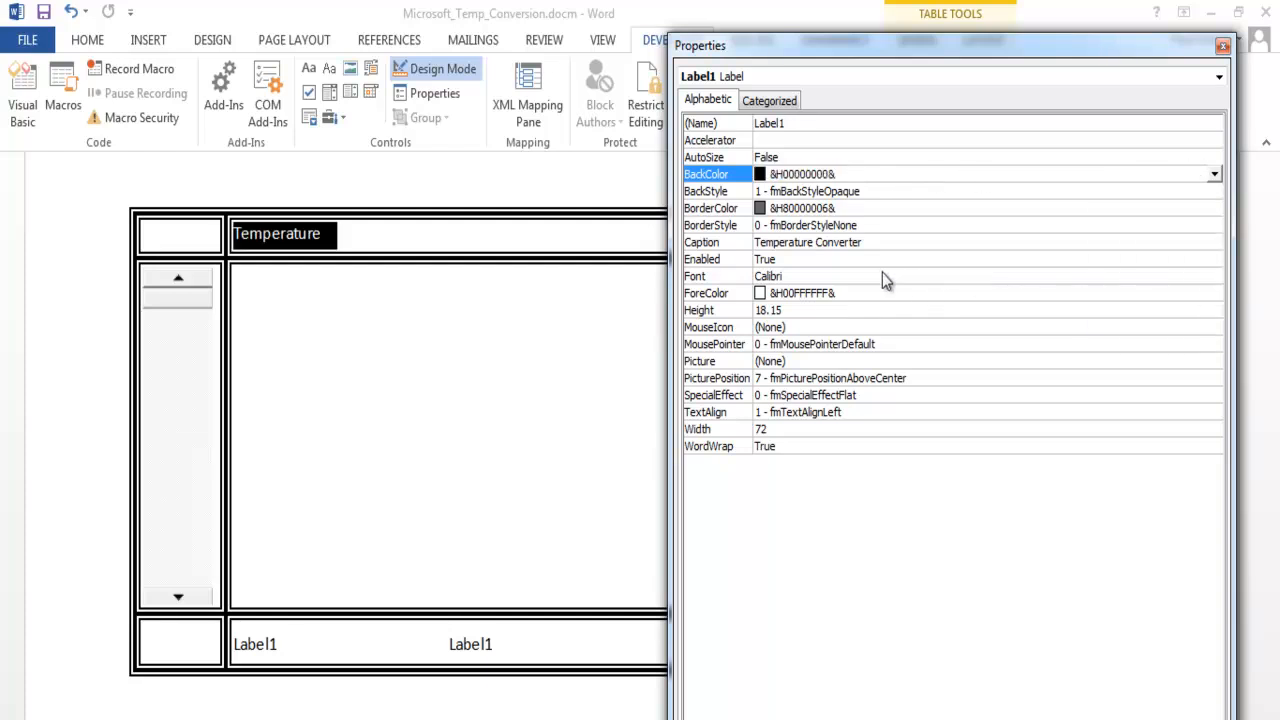
- Set the Temperature Converter label's font to bold Calibri at size 48 and center its text
left_click(818, 275)
left_click(1214, 279)
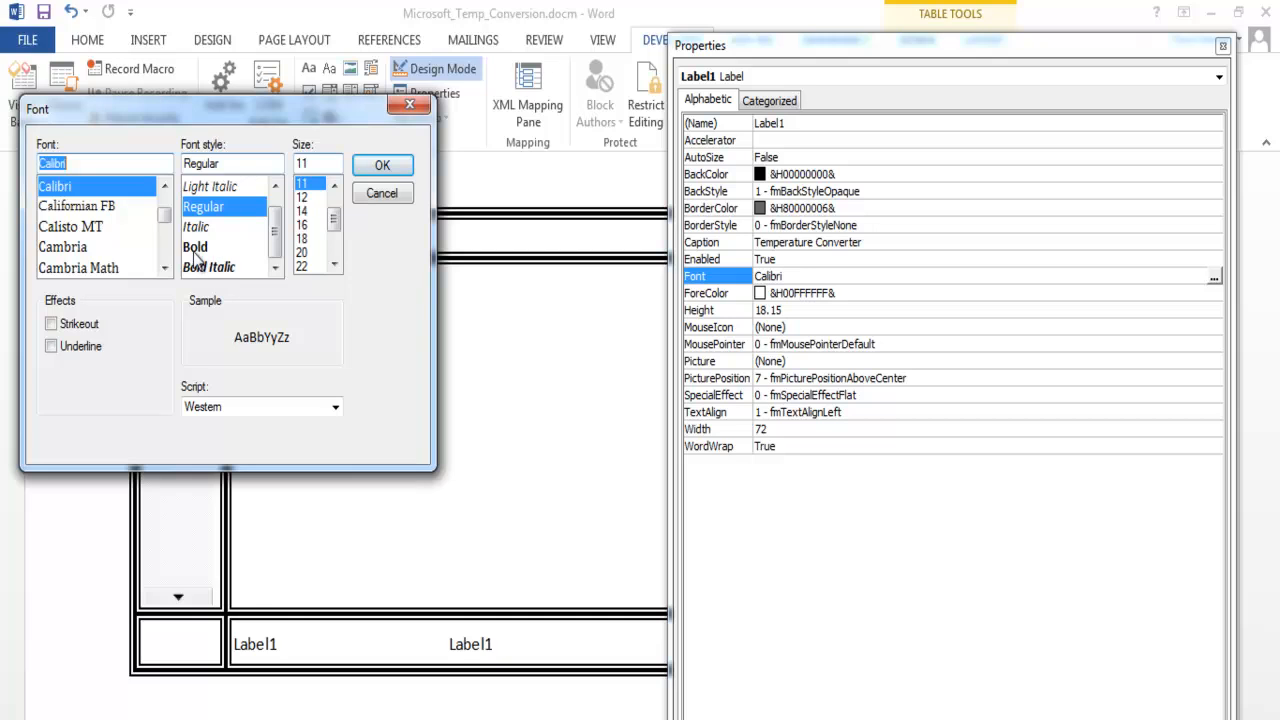
left_click(195, 247)
left_click(335, 264)
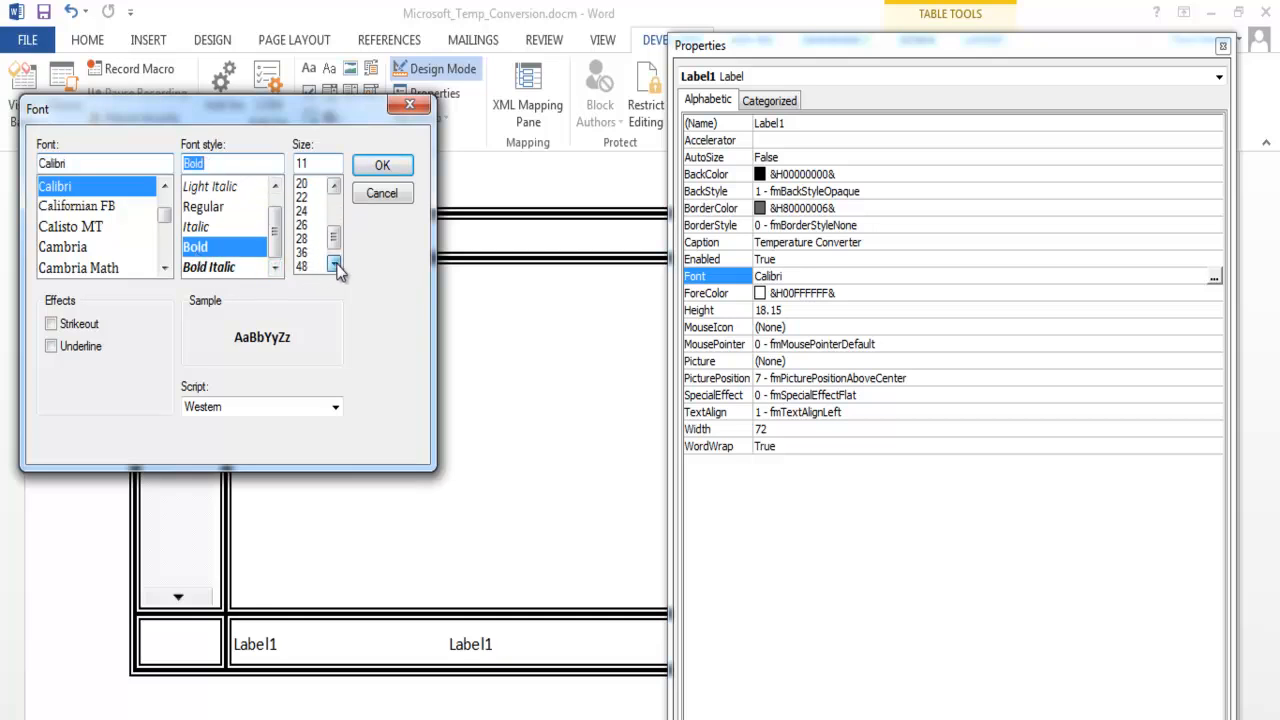
left_click(301, 266)
left_click(380, 166)
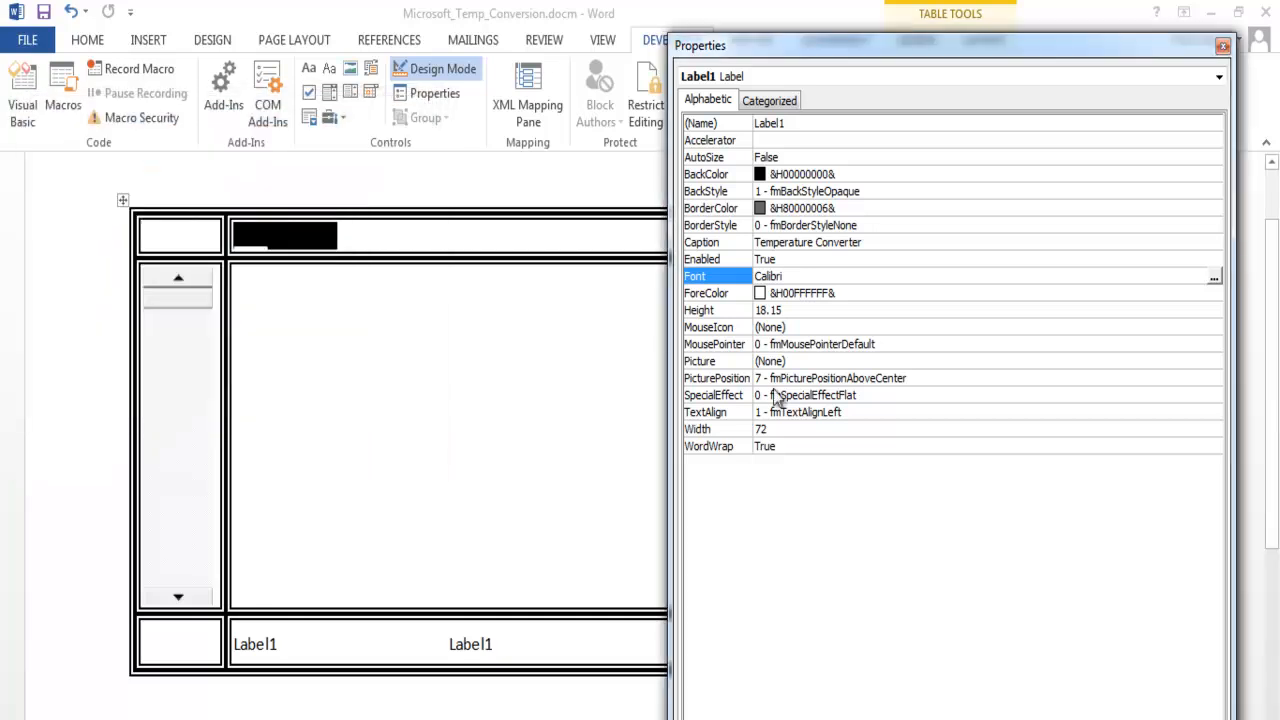
left_click(876, 411)
left_click(1222, 46)
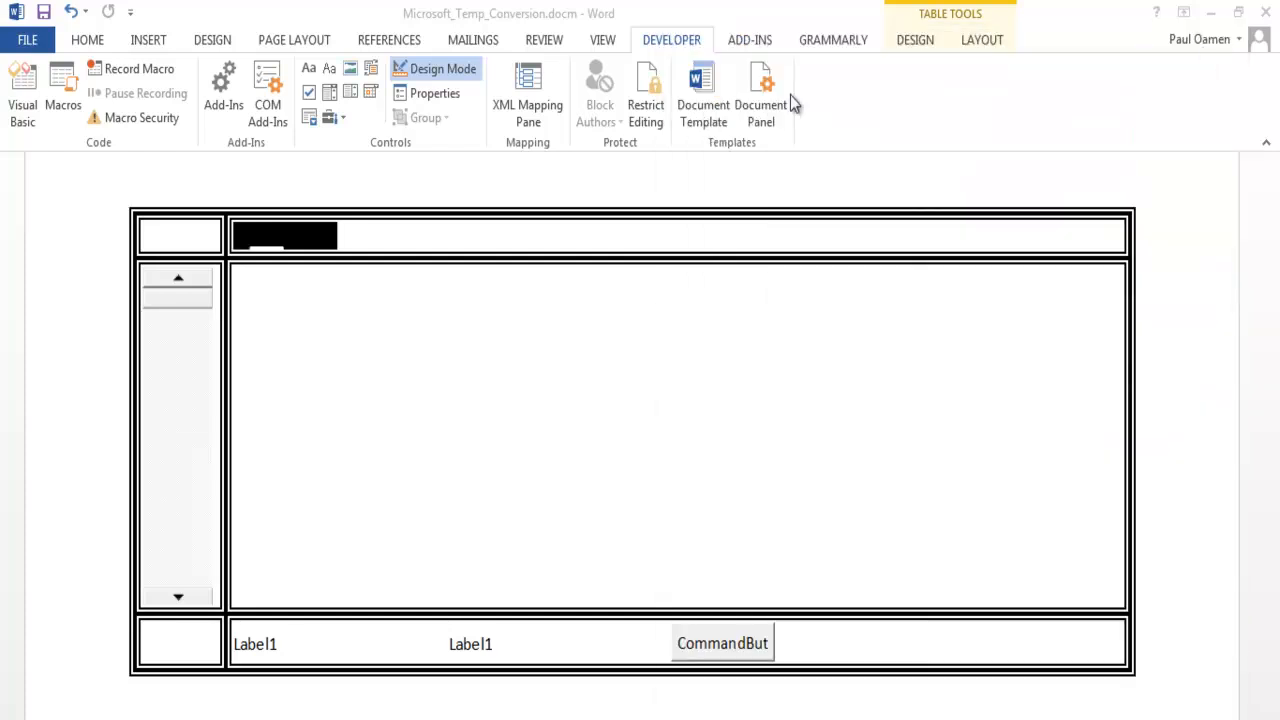
- Enlarge the Temperature Converter label to show its full caption and span the width of its cell
left_click(277, 239)
left_click_drag(285, 250, 285, 324)
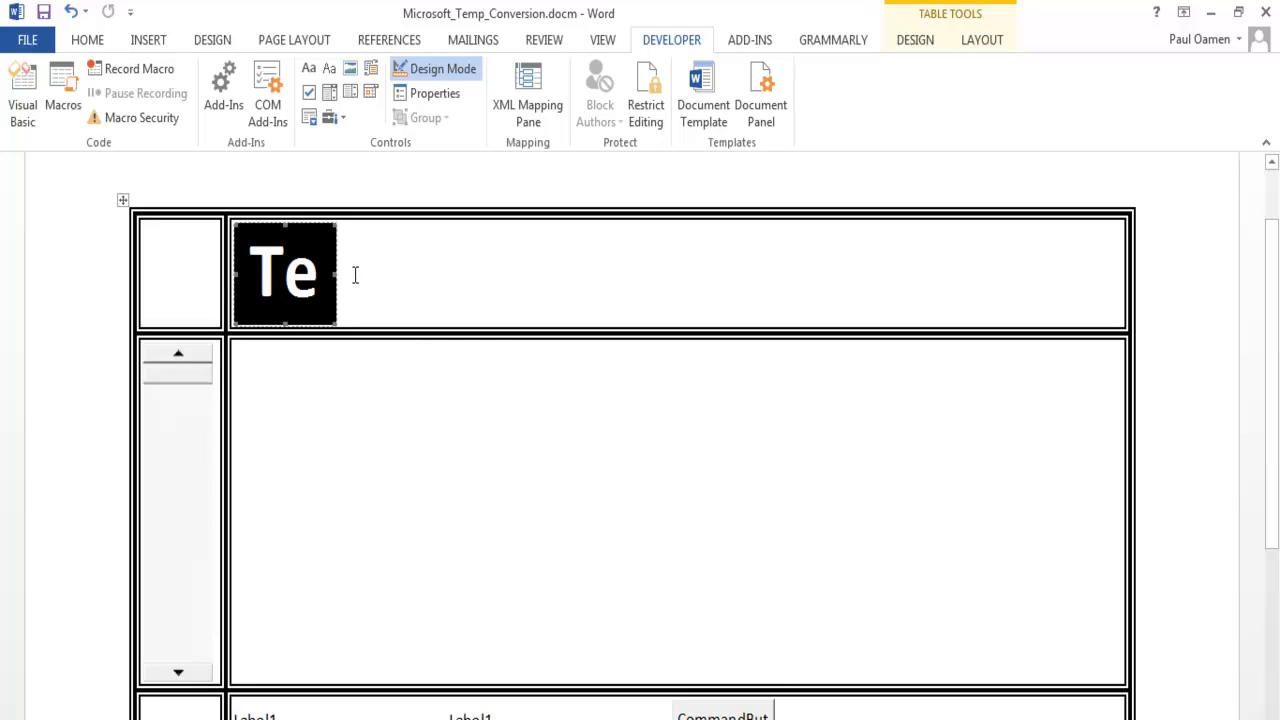
left_click_drag(336, 275, 1120, 285)
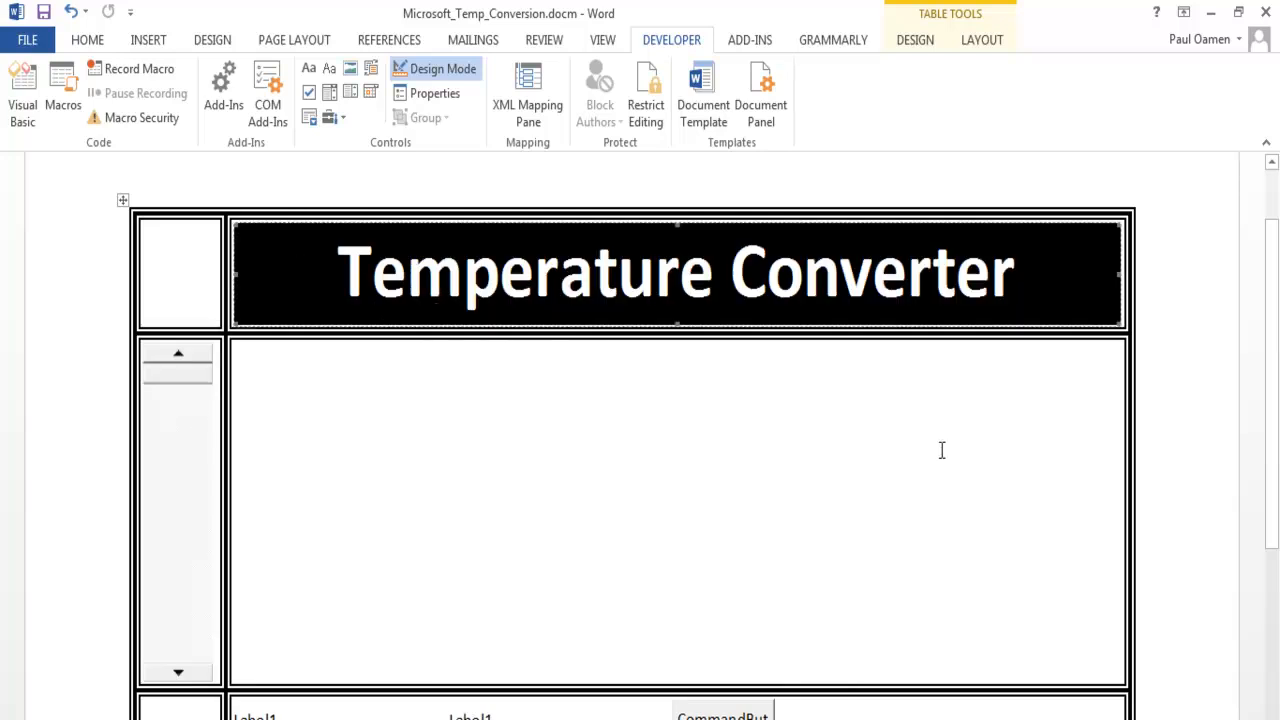
left_click(920, 451)
- Set the border color of the first label in the table's bottom row to white
scroll(646, 449, "down", 2)
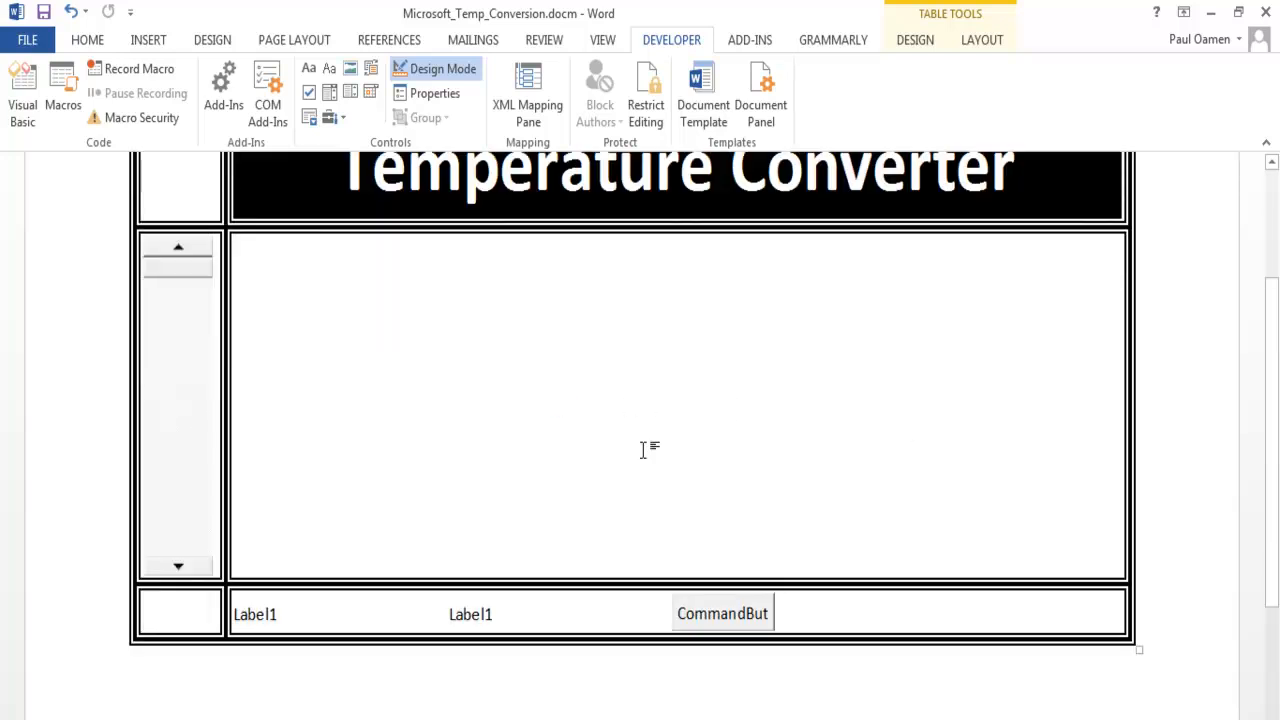
scroll(305, 578, "up", 1)
left_click(466, 668)
left_click(733, 660)
left_click(503, 672)
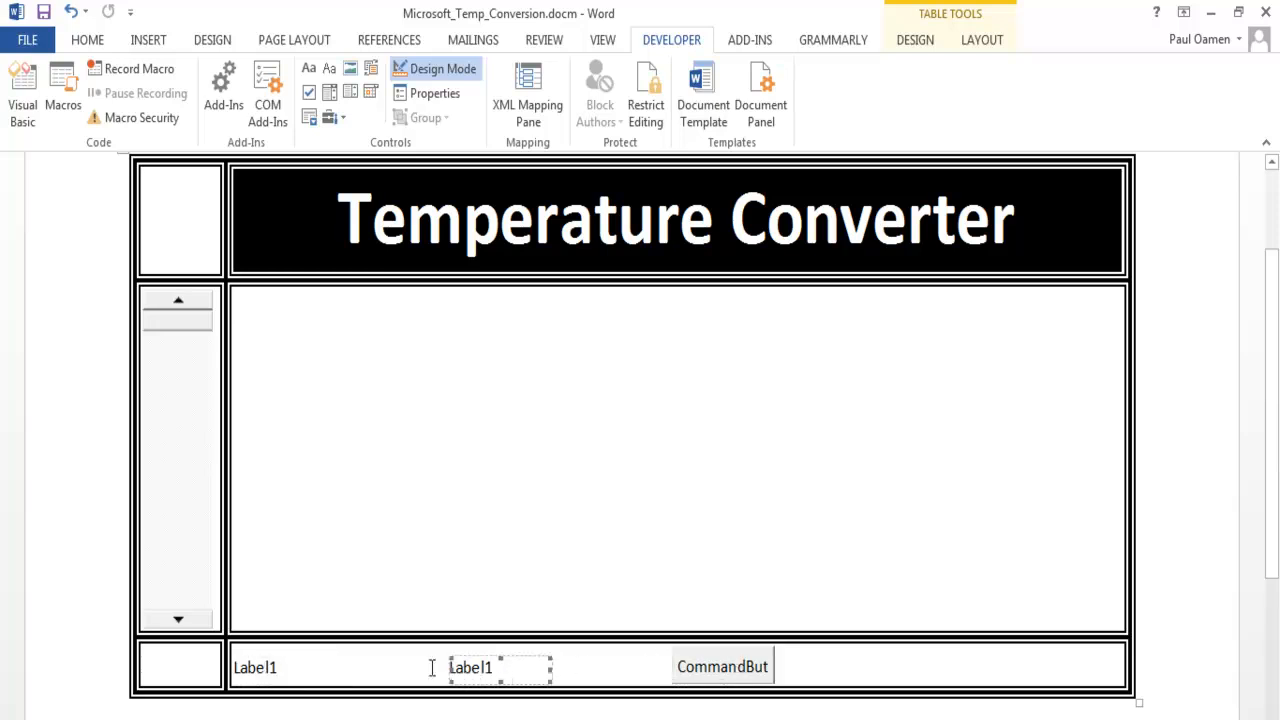
left_click(256, 672)
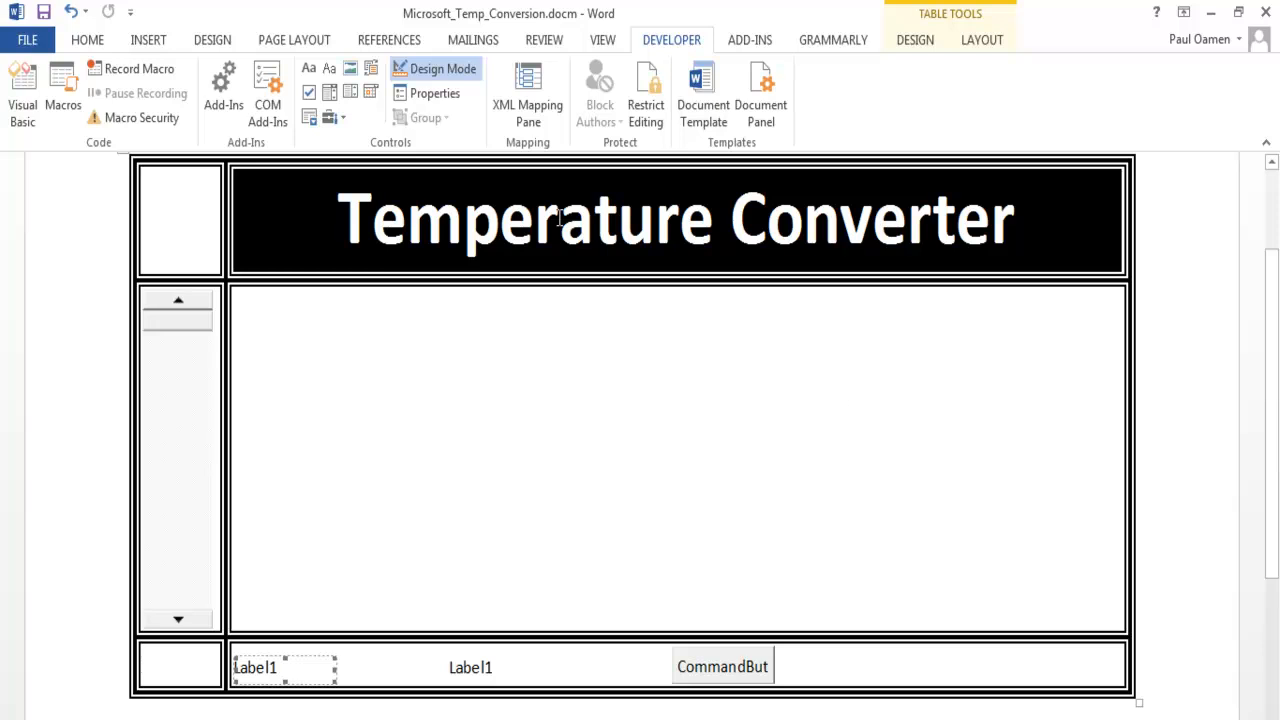
left_click(430, 93)
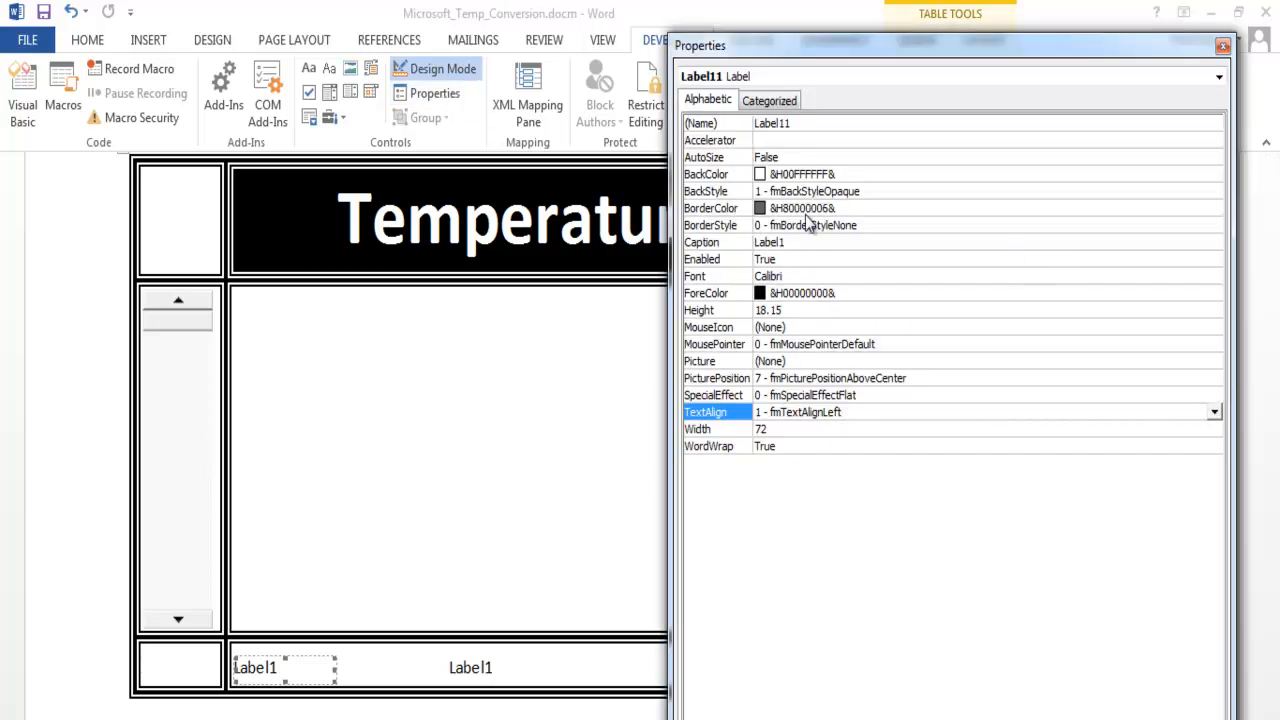
left_click(948, 212)
left_click(1213, 211)
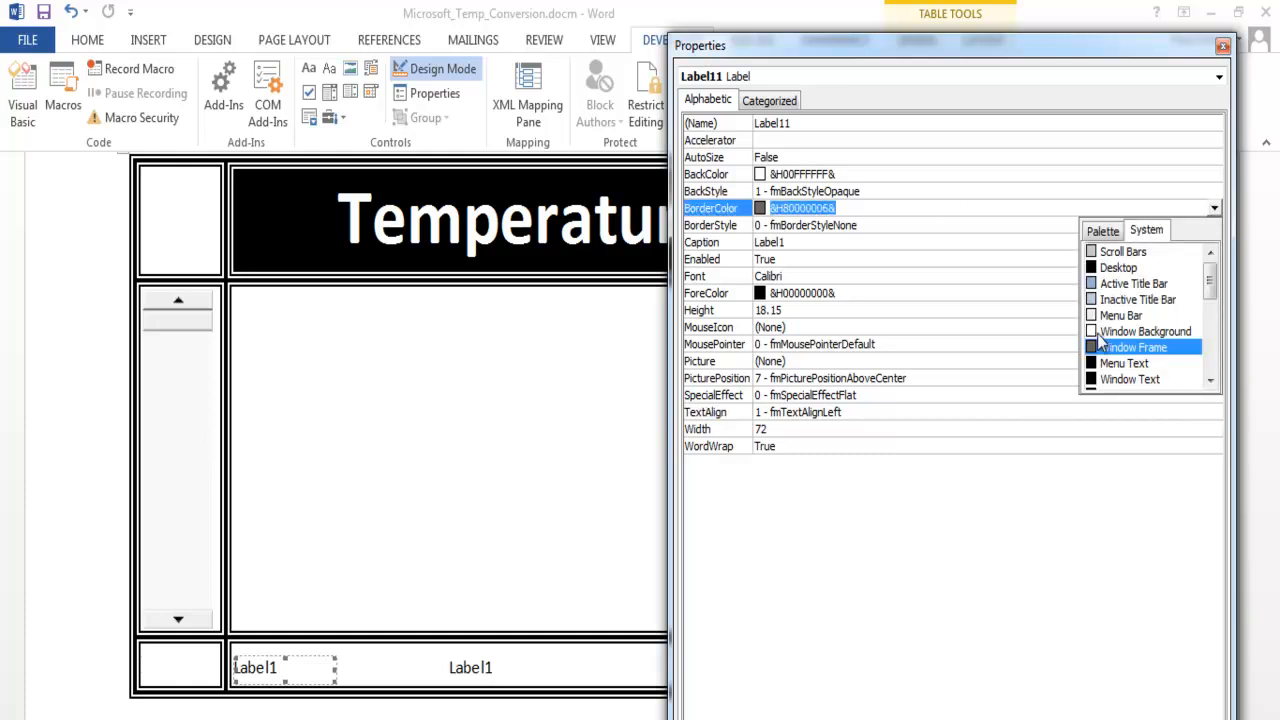
left_click(1103, 231)
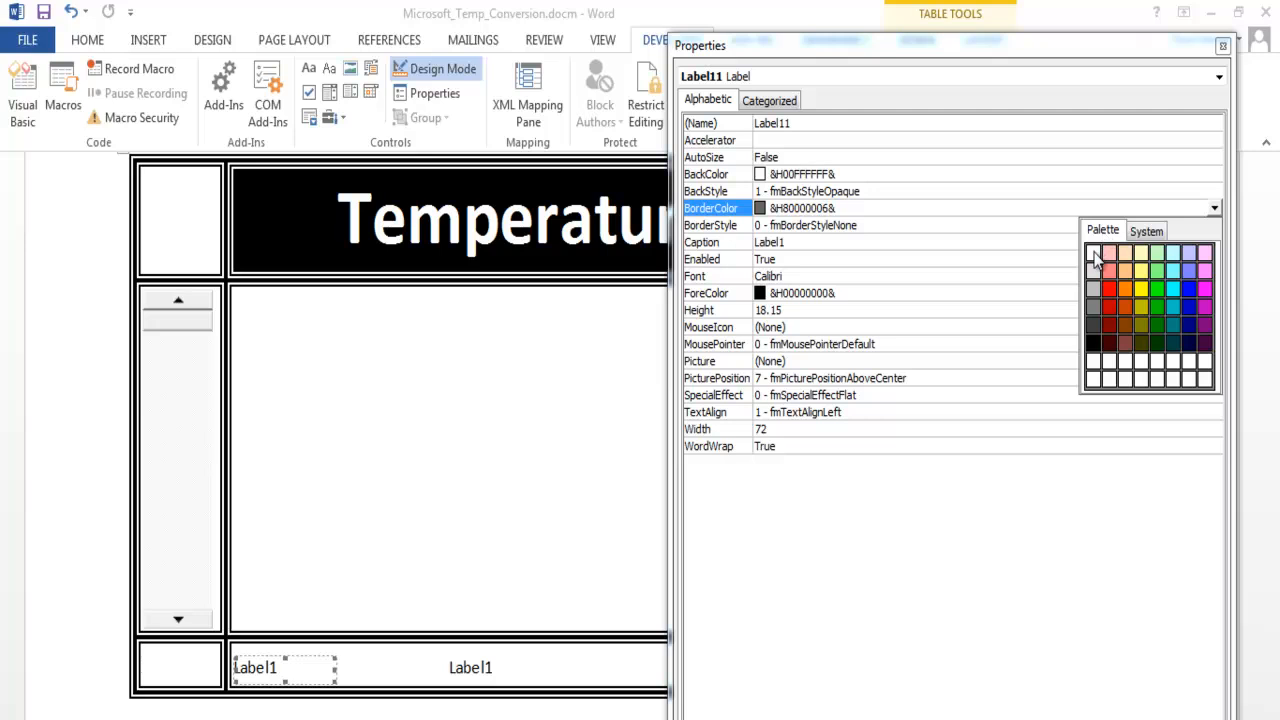
left_click(1089, 251)
- Give the bottom row's first label the fmBorderStyleSingle border style and name it lblTempF
left_click(880, 226)
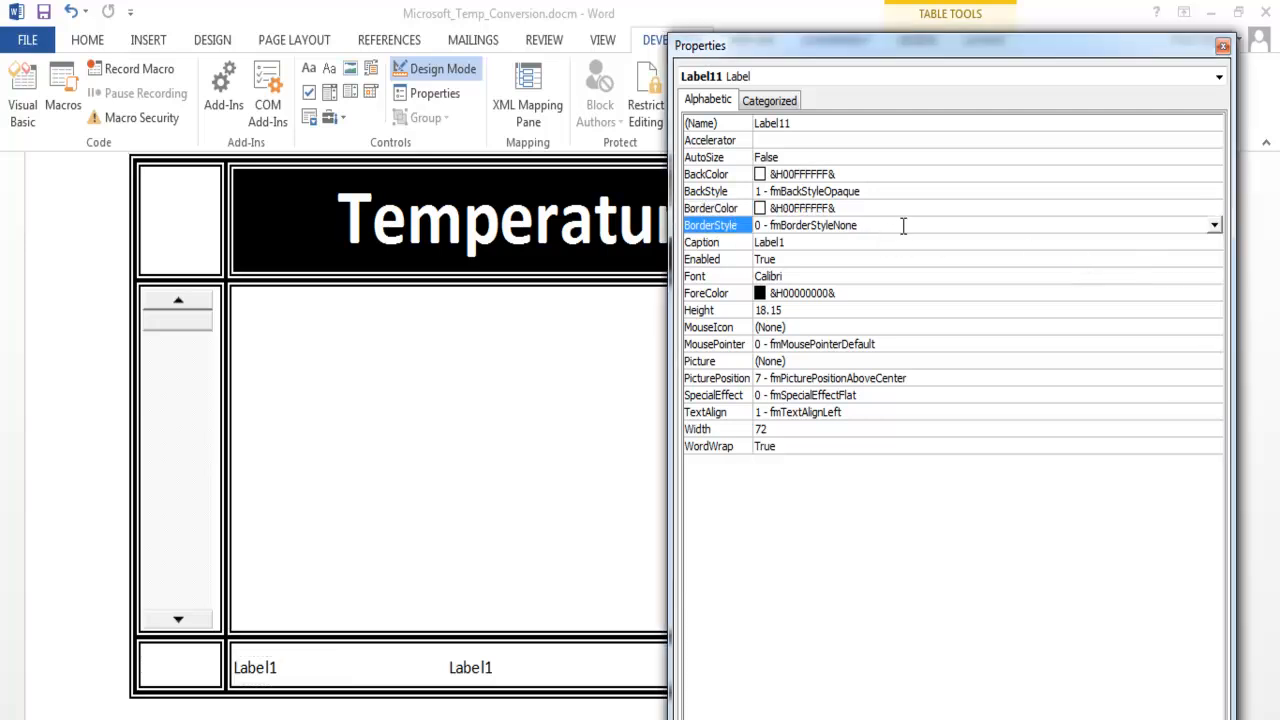
left_click(1214, 226)
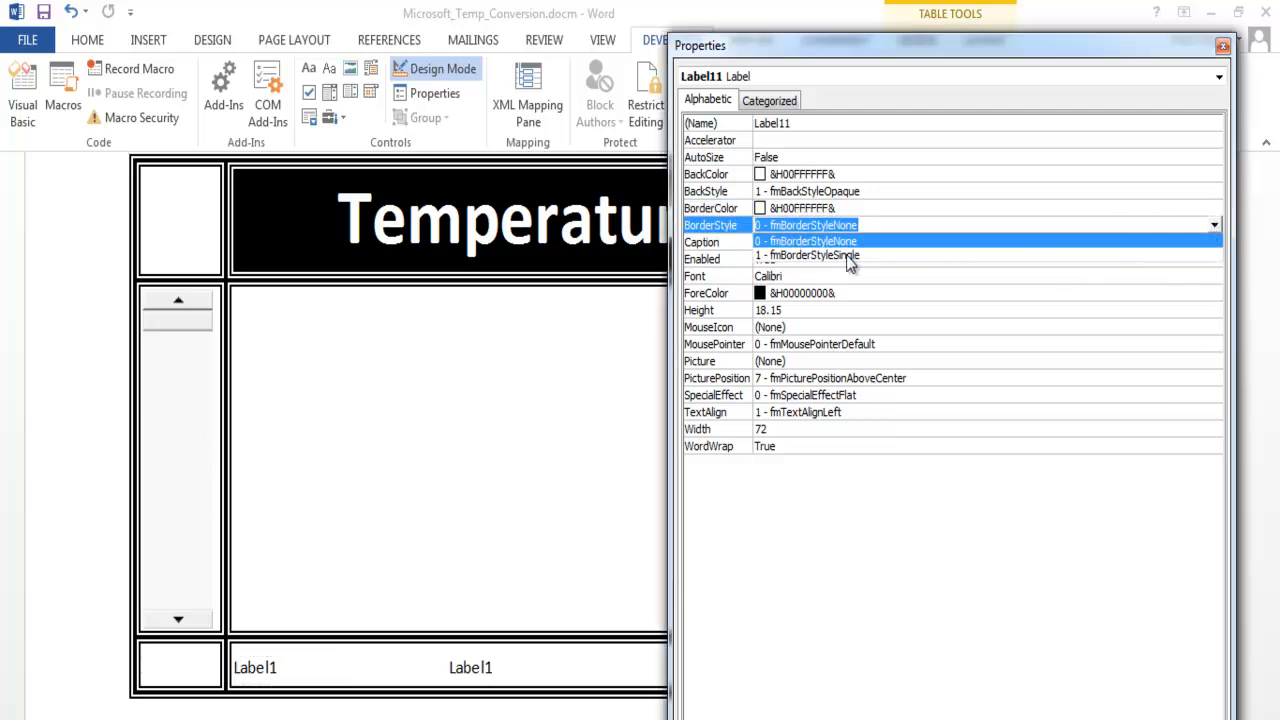
left_click(848, 256)
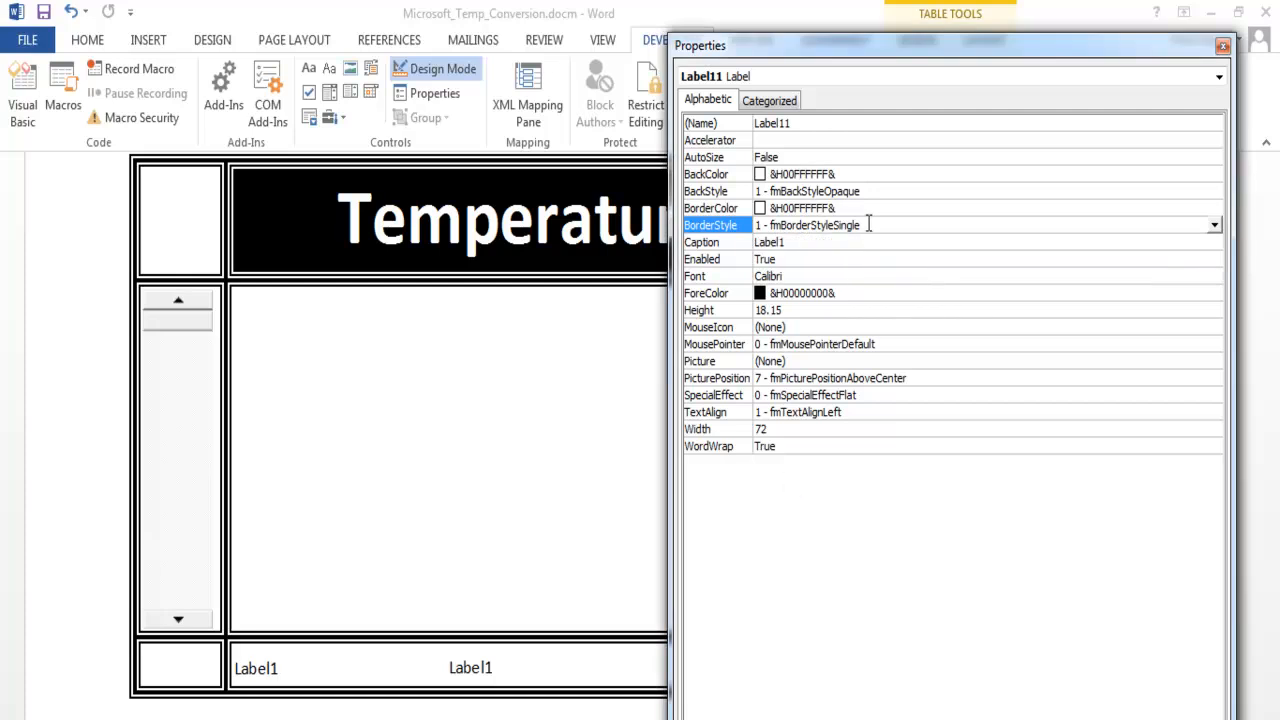
left_click(802, 124)
double_click(802, 124)
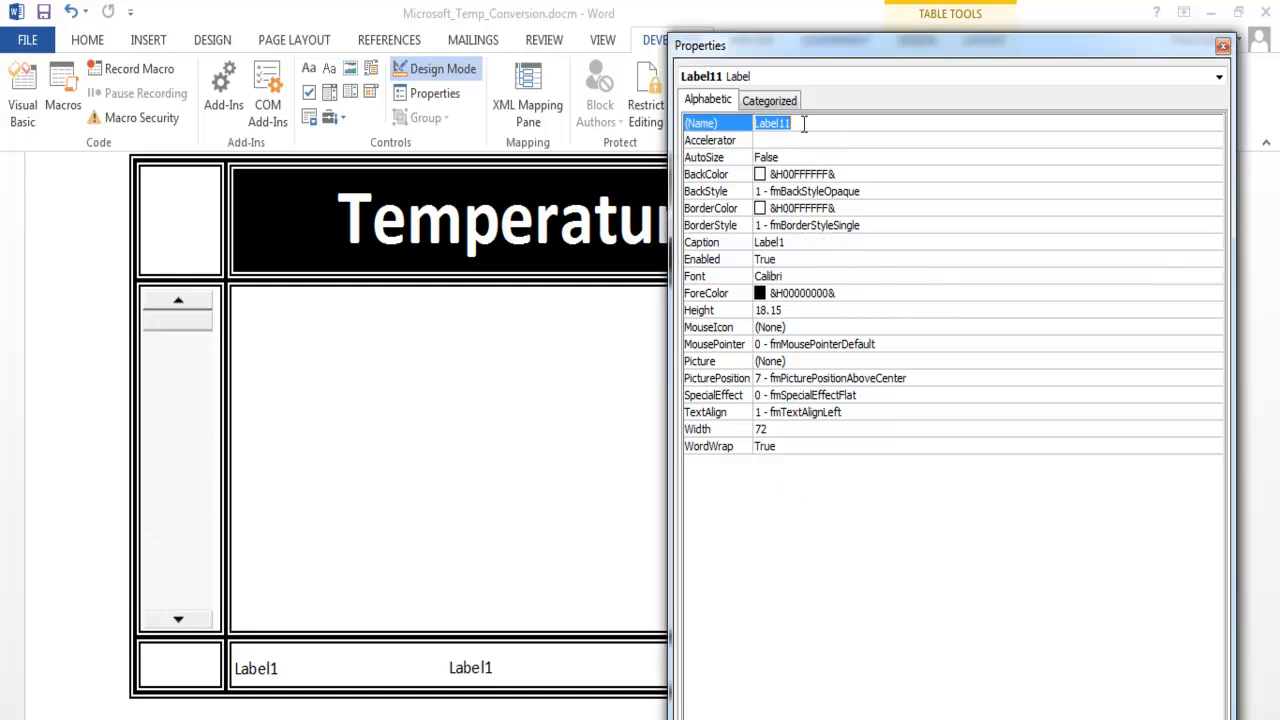
type("lblTempF")
key("Return")
- Set the lblTempF label's font to bold Calibri at size 24
left_click(820, 277)
left_click(1213, 277)
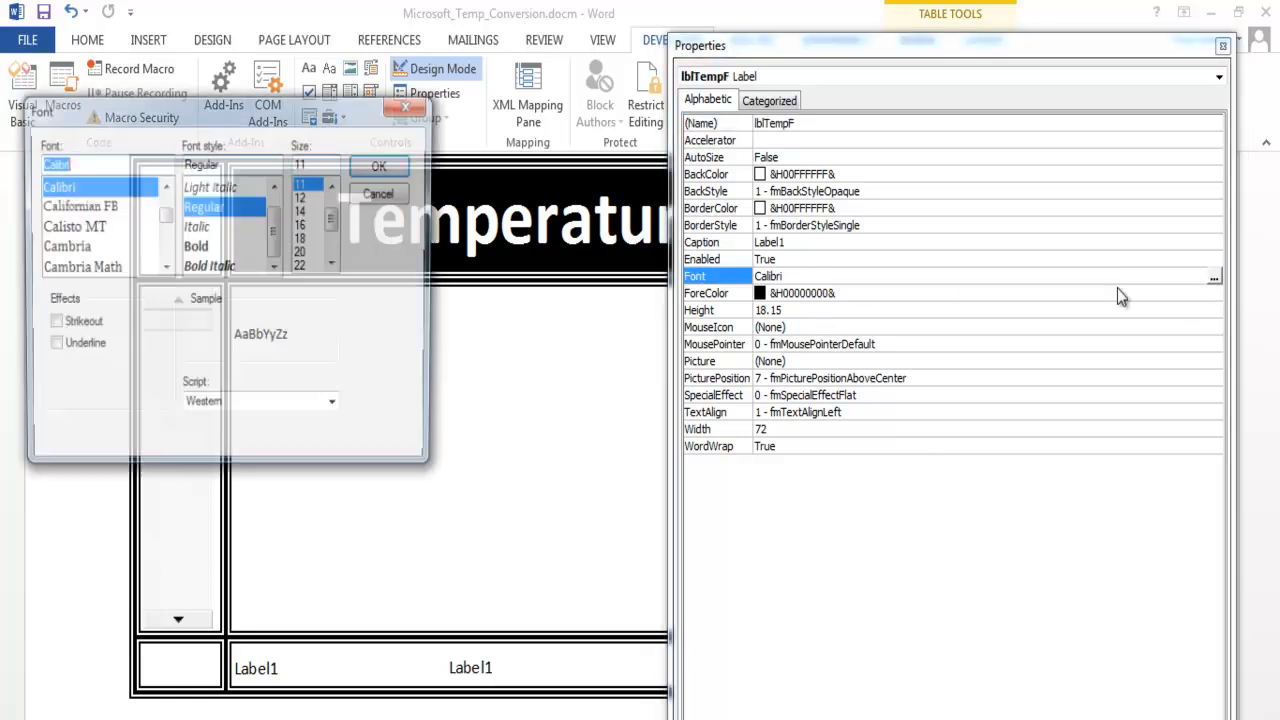
left_click(196, 248)
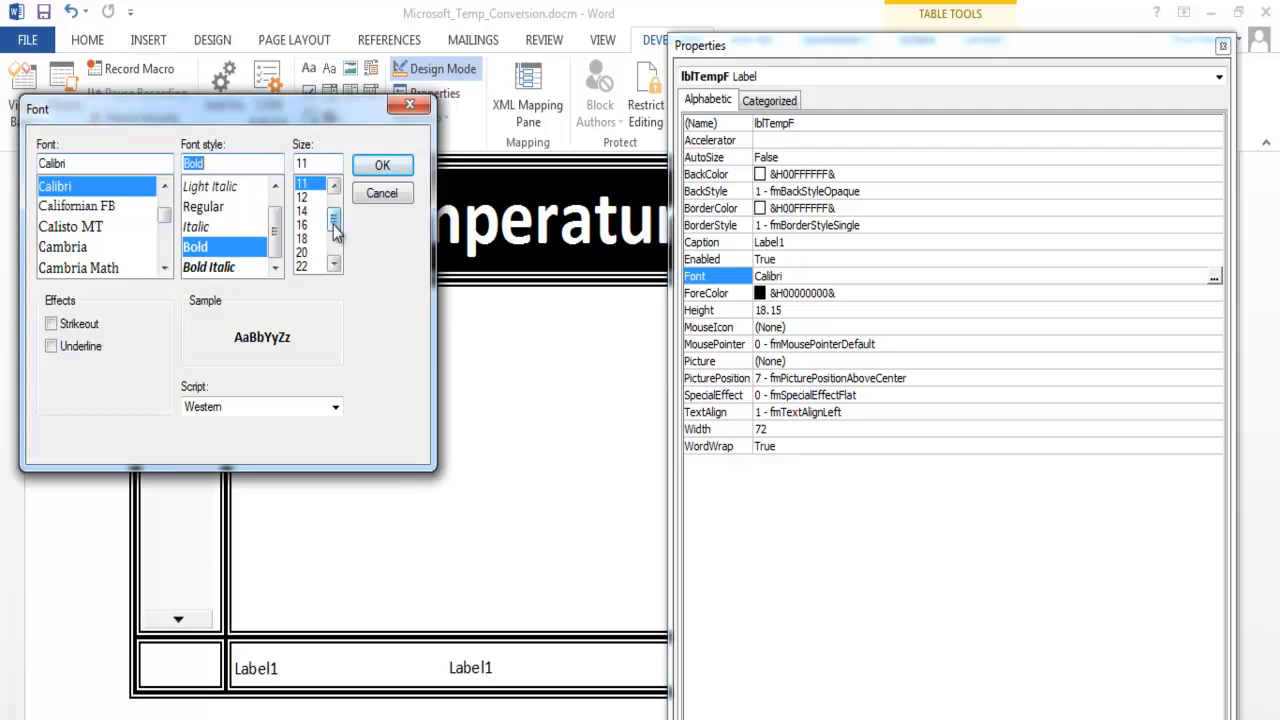
left_click_drag(334, 218, 336, 245)
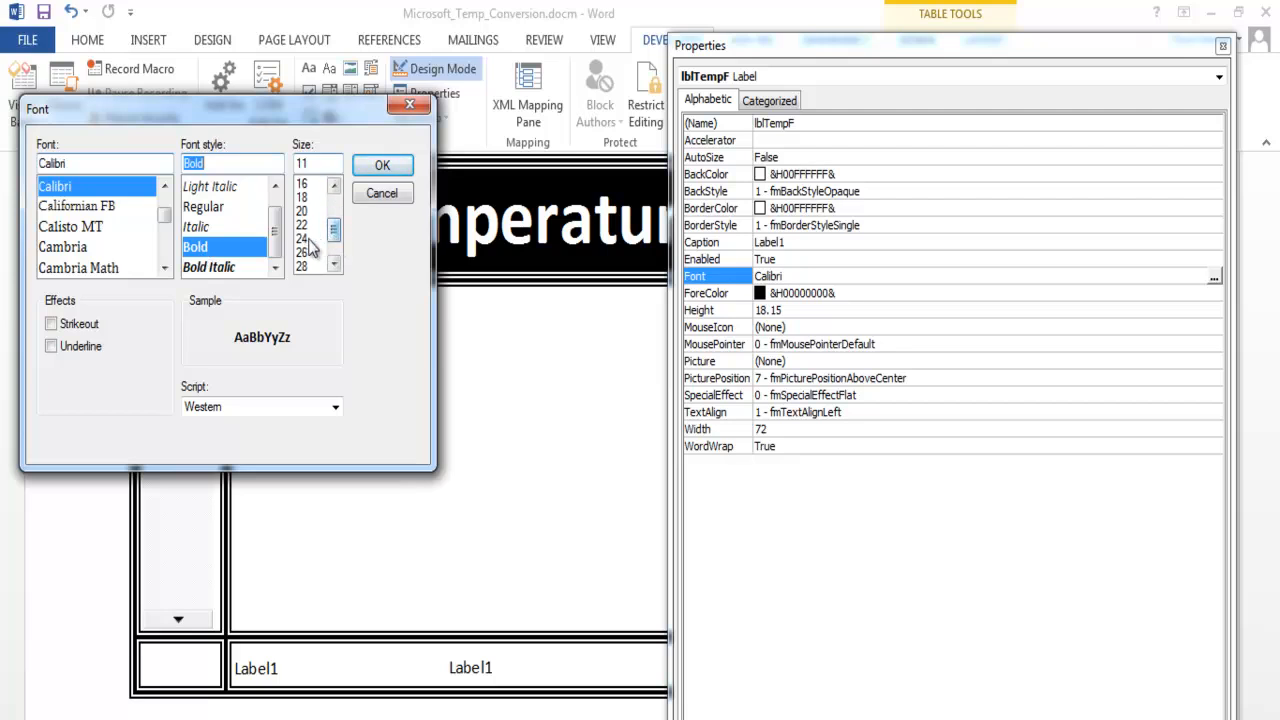
left_click(304, 238)
left_click(382, 165)
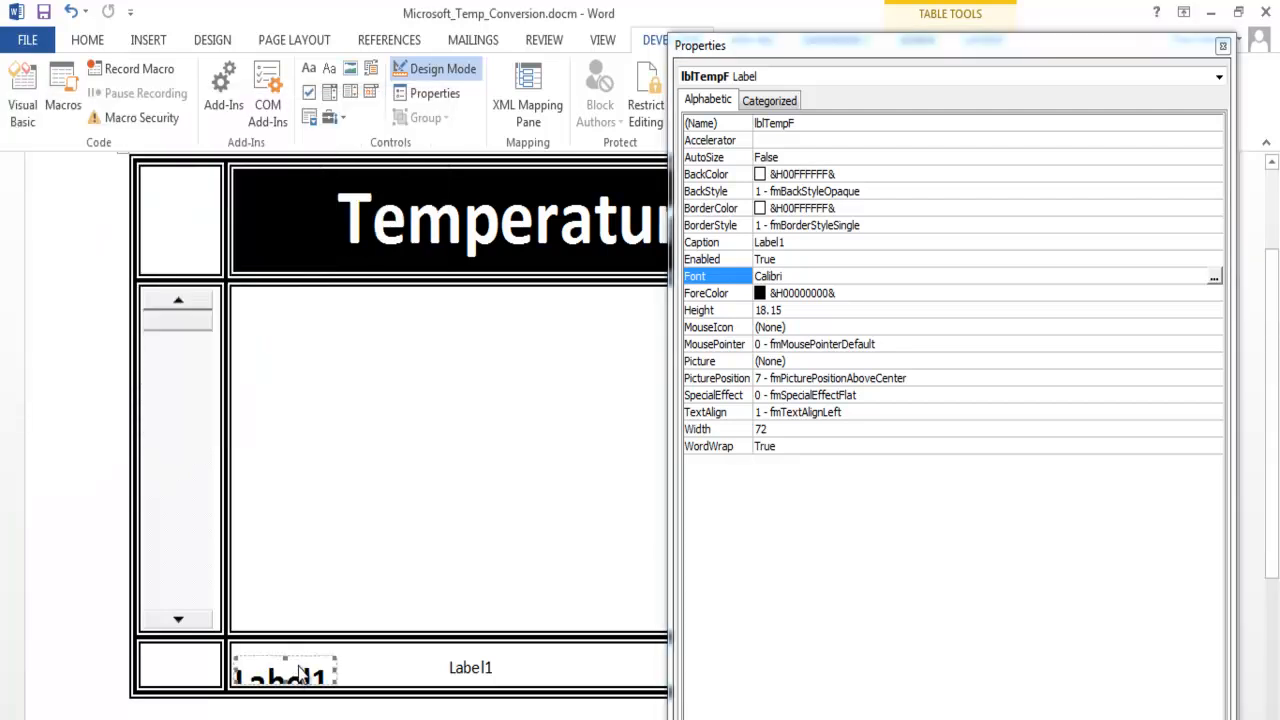
- Reduce the lblTempF label's font size to 18
left_click(250, 658)
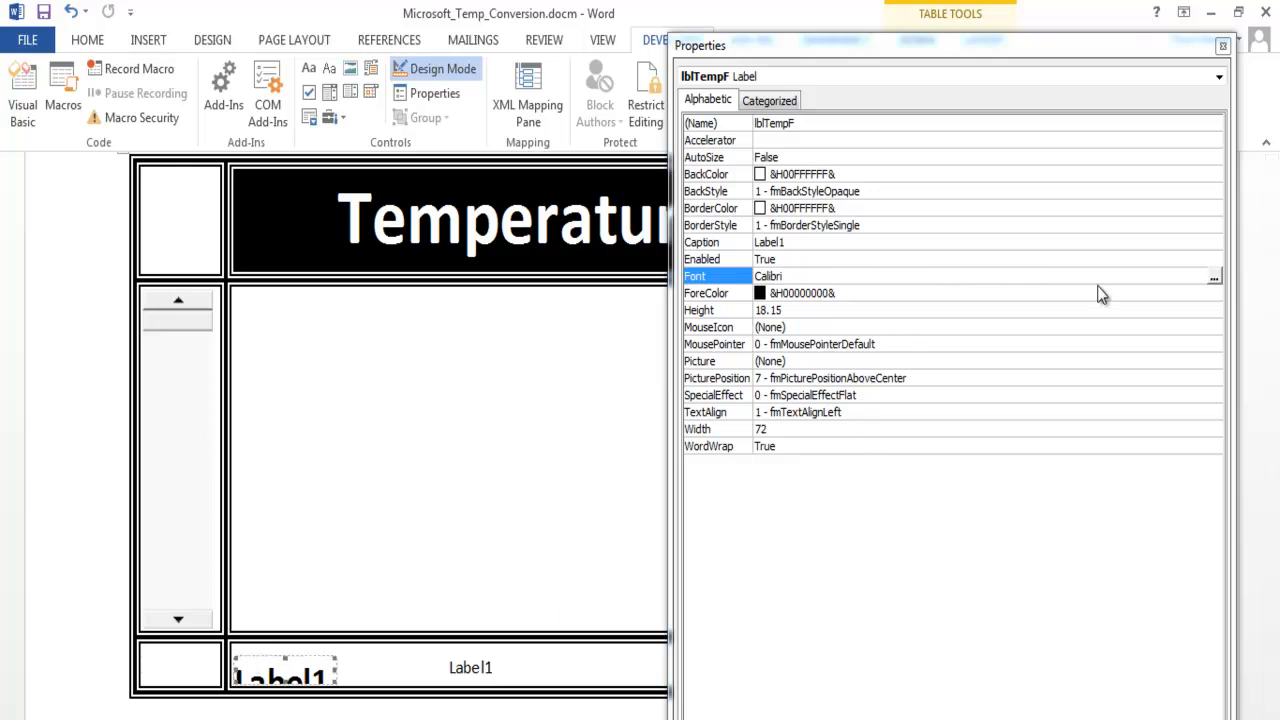
left_click(1214, 277)
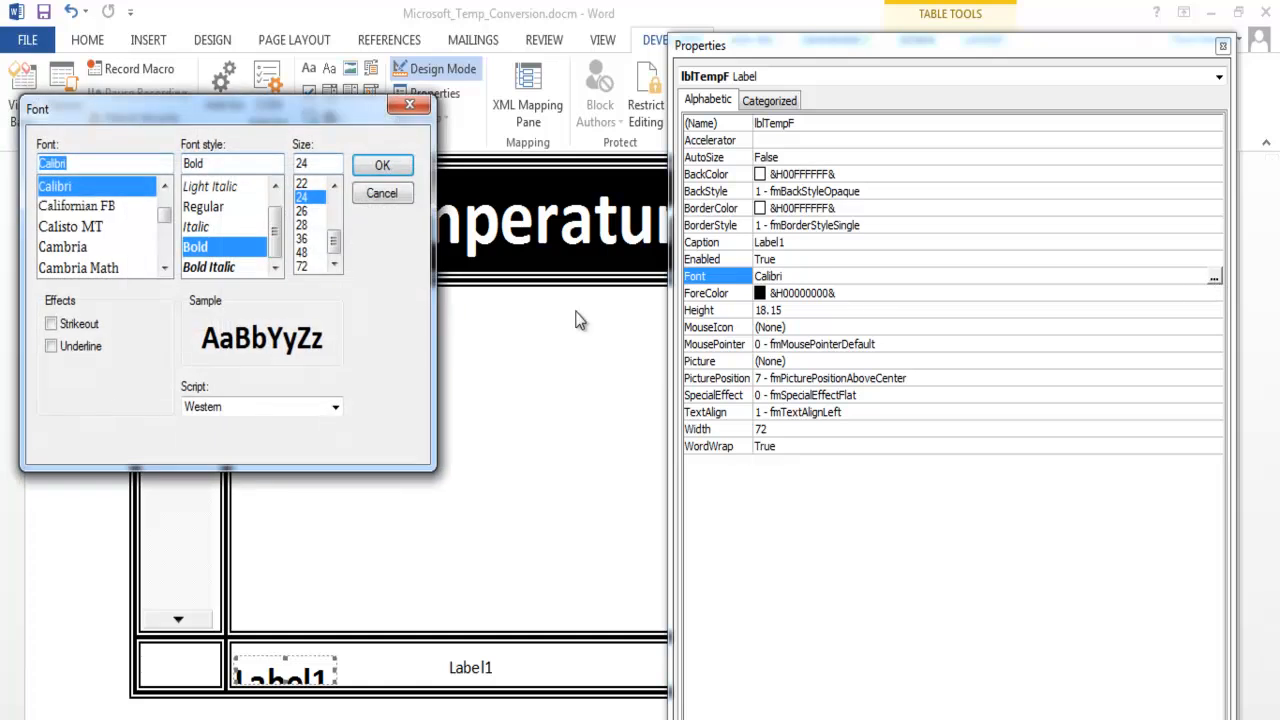
left_click(335, 186)
left_click(337, 190)
left_click(337, 190)
left_click(337, 190)
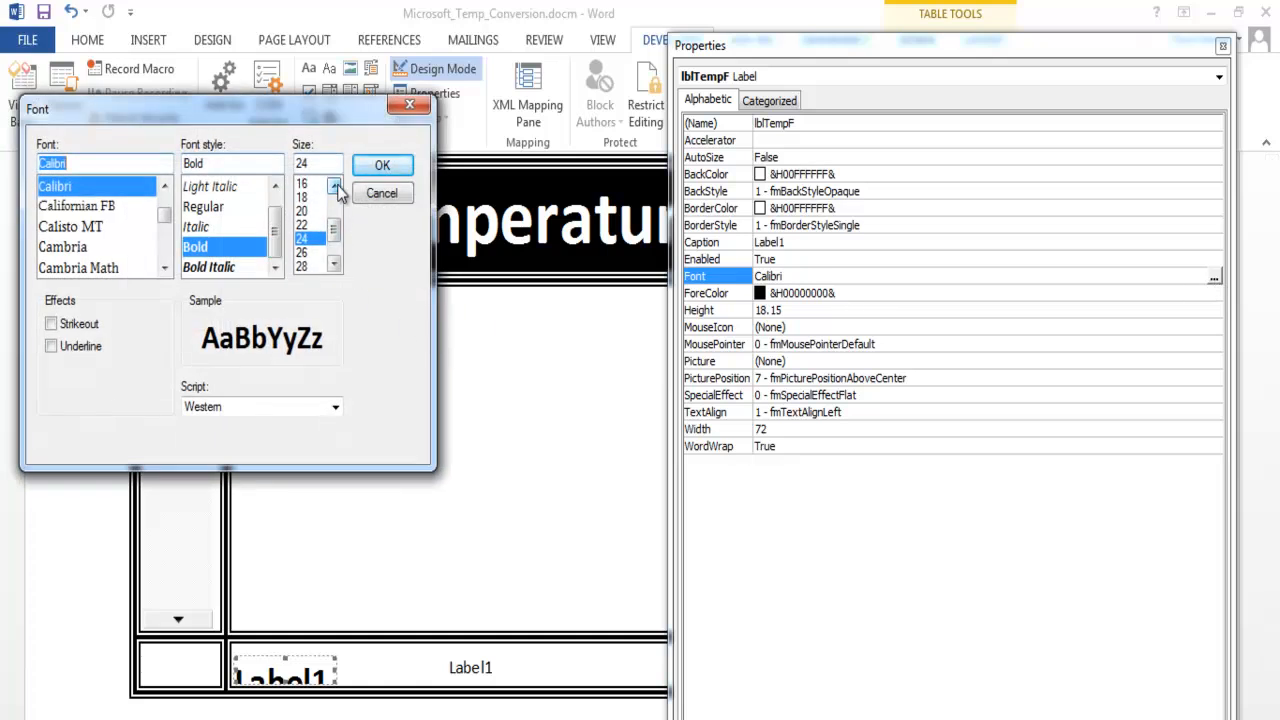
left_click(306, 211)
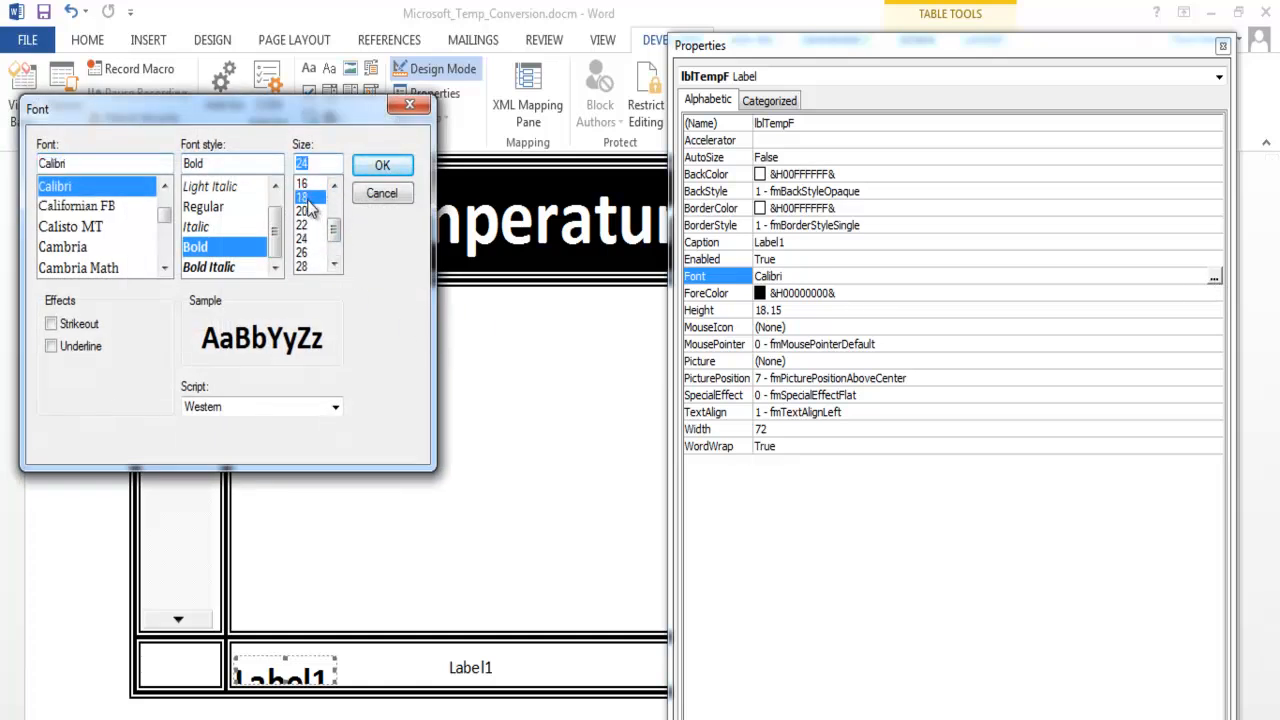
left_click(374, 167)
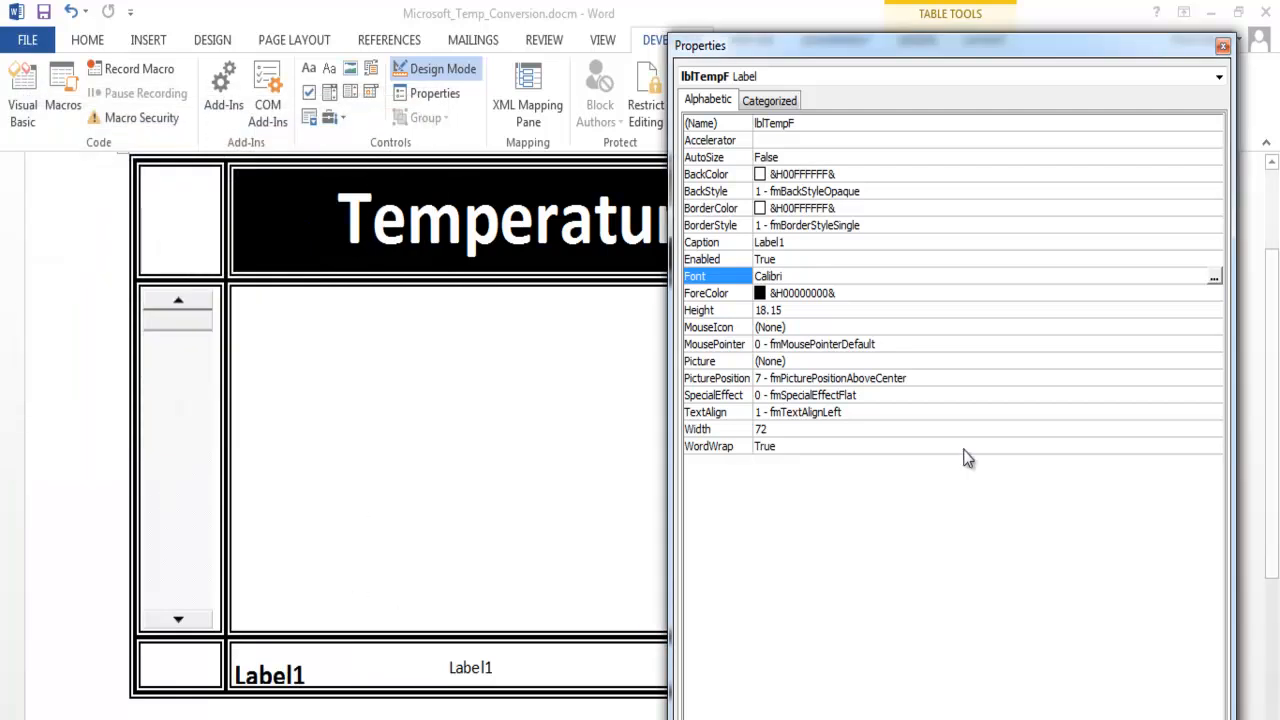
- Replace the second label in the table's bottom row with a copy of the lblTempF label
left_click(481, 670)
left_click(481, 670)
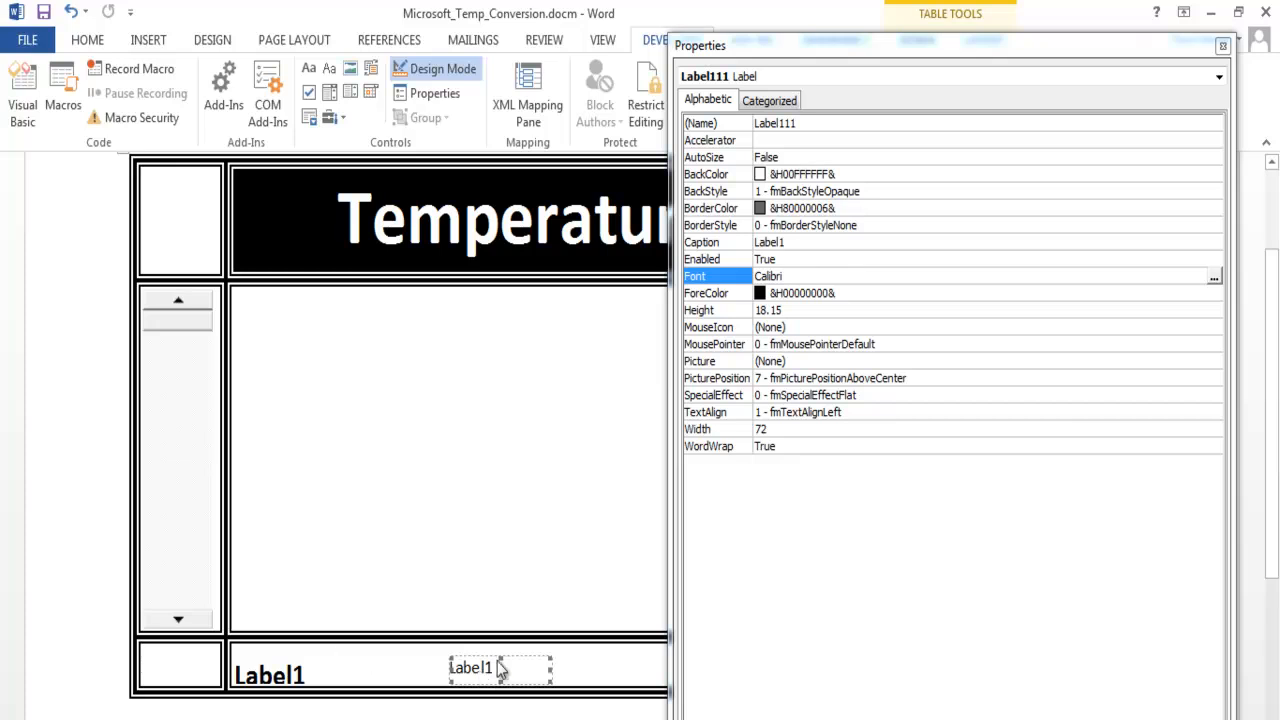
key("Delete")
left_click(310, 675)
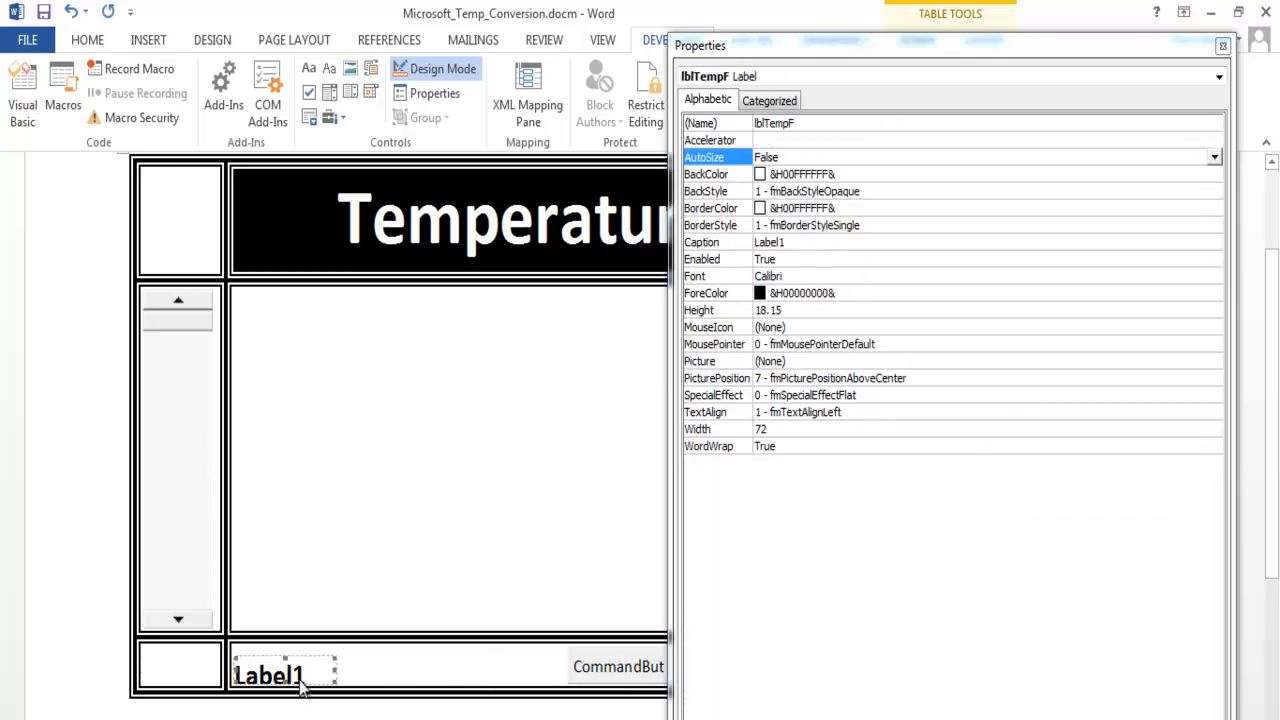
left_click(429, 677)
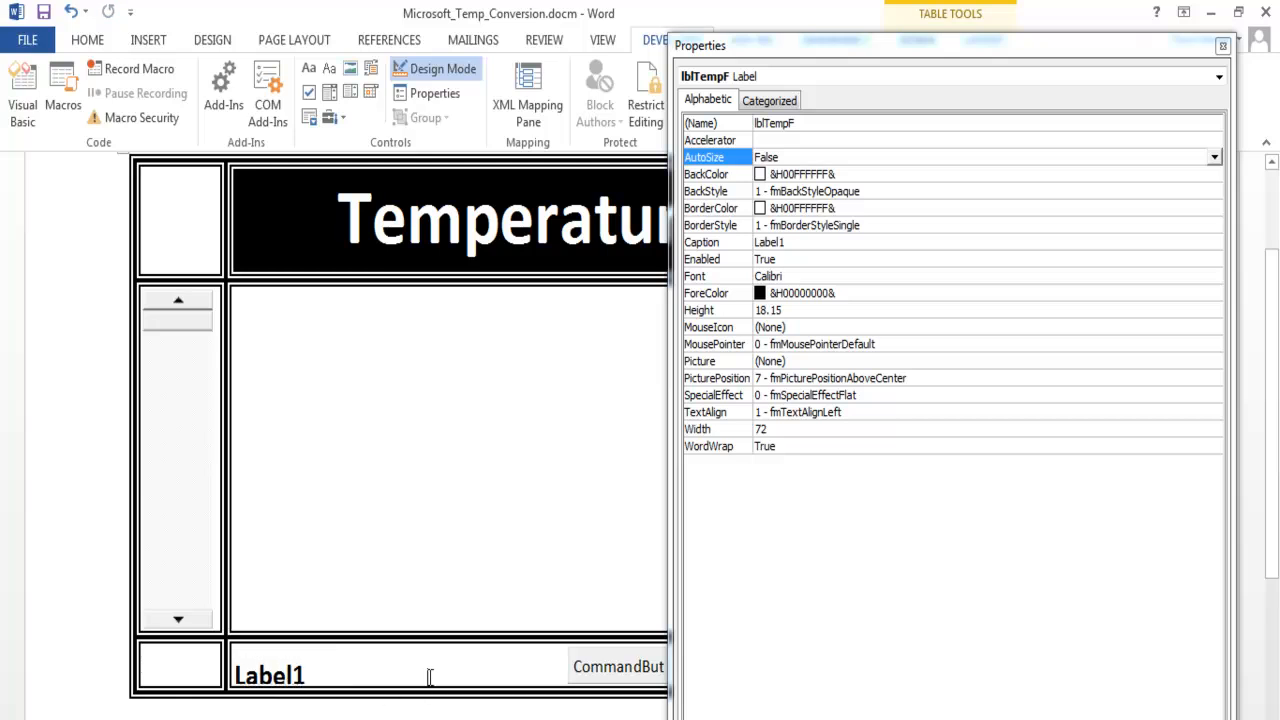
key("ctrl+v")
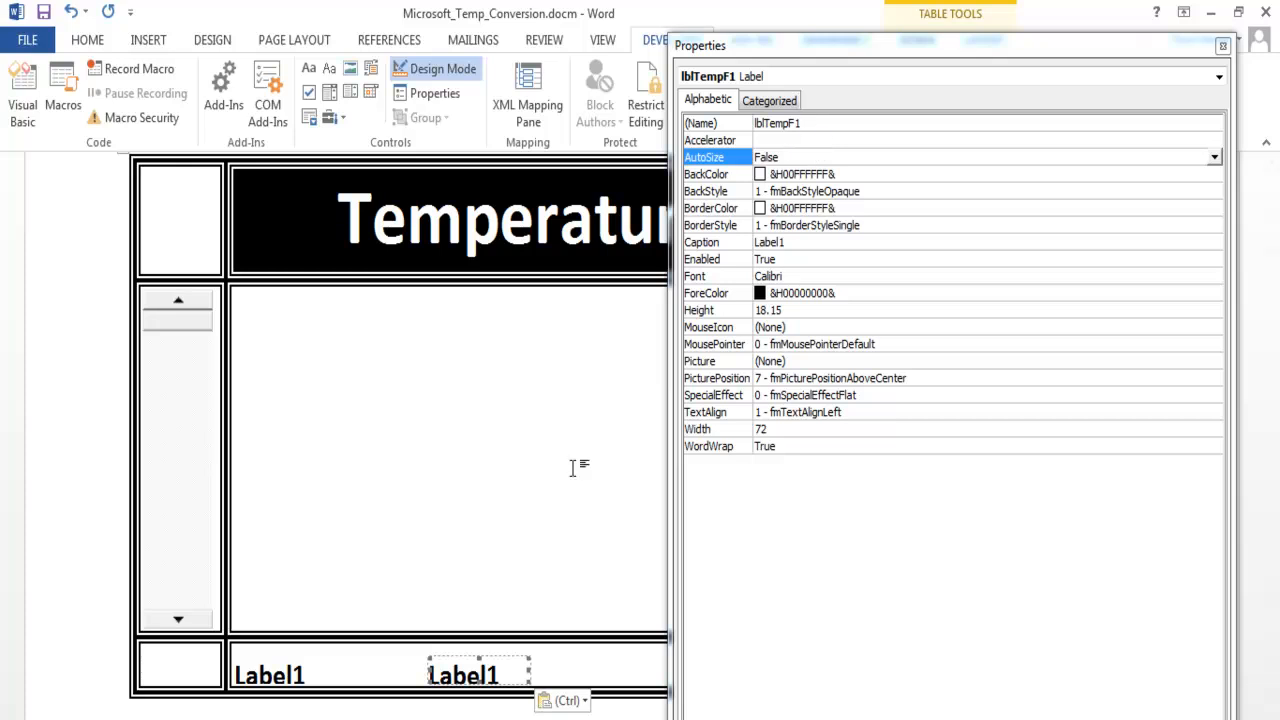
- Rename the copied label in the bottom row as lblTempC
left_click(803, 123)
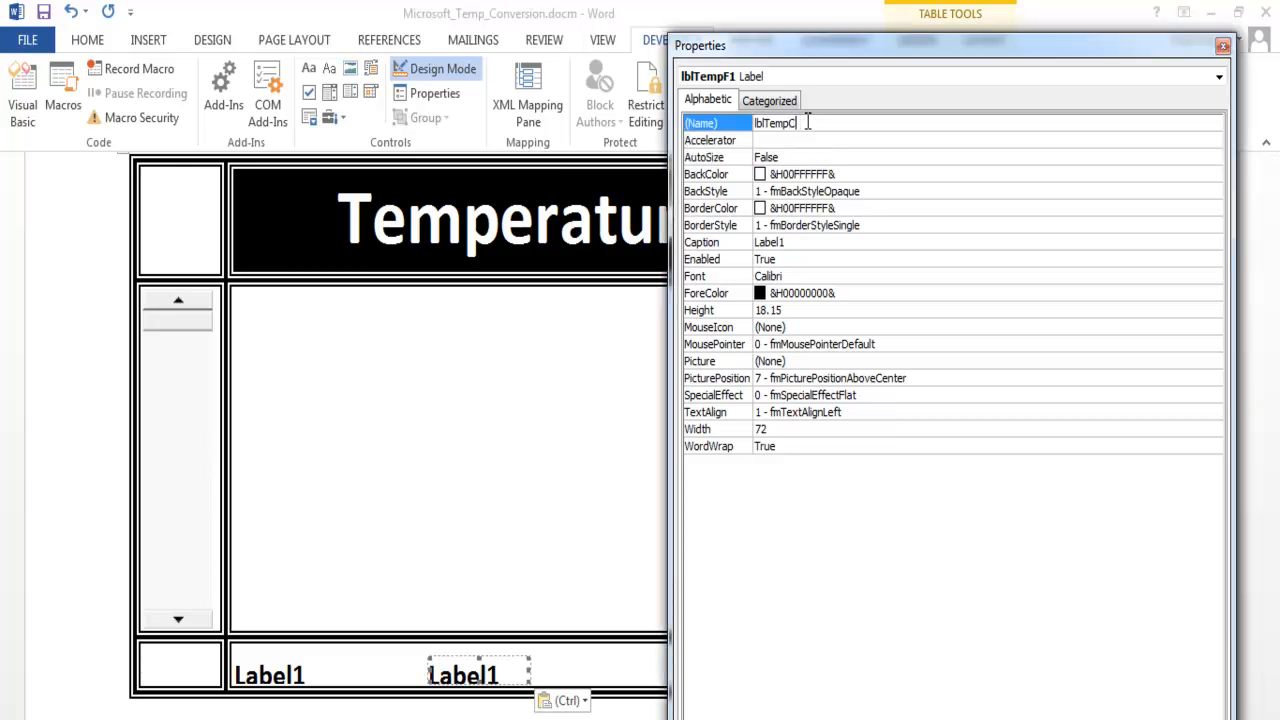
left_click(946, 225)
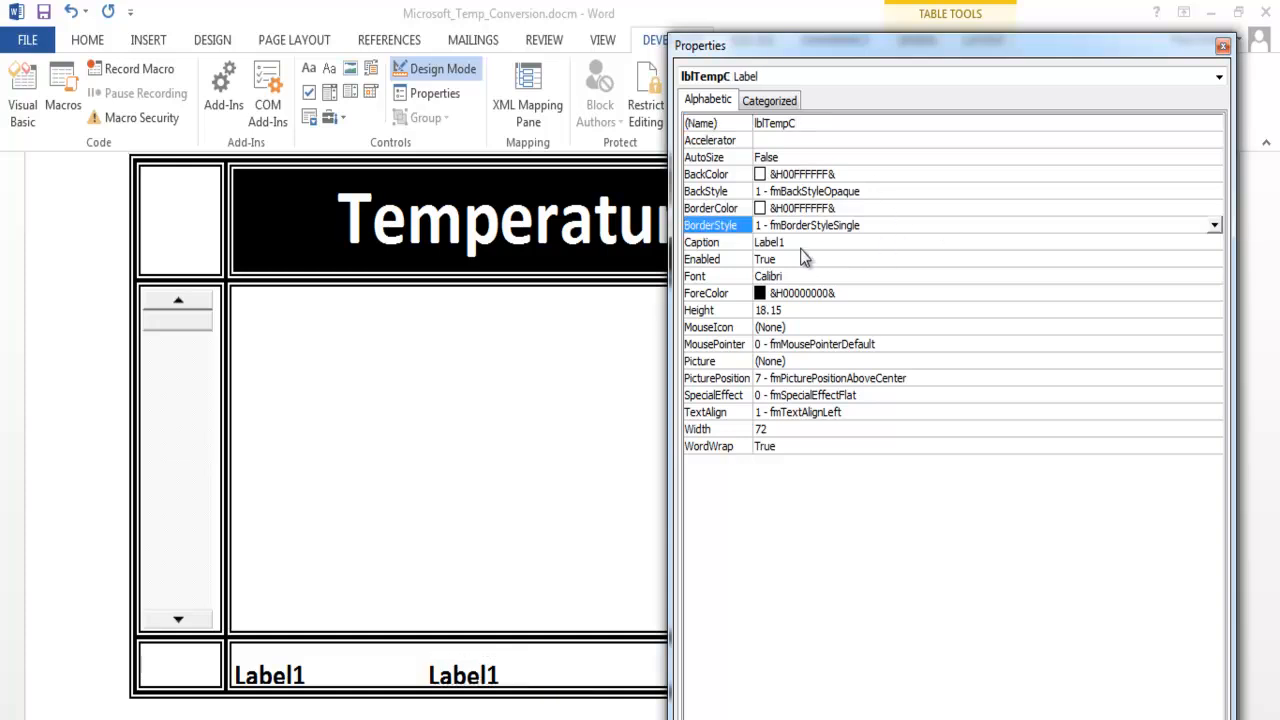
left_click(832, 243)
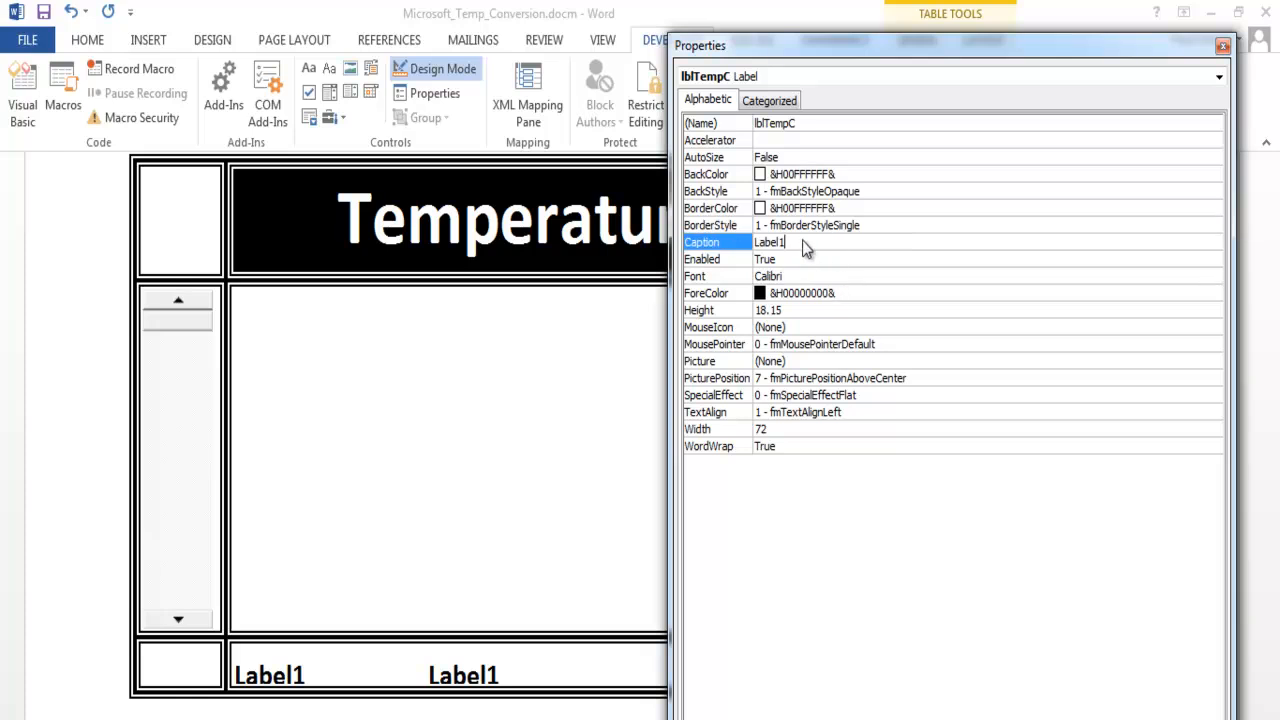
- Give the lblTempC label a black background and white text
left_click(848, 176)
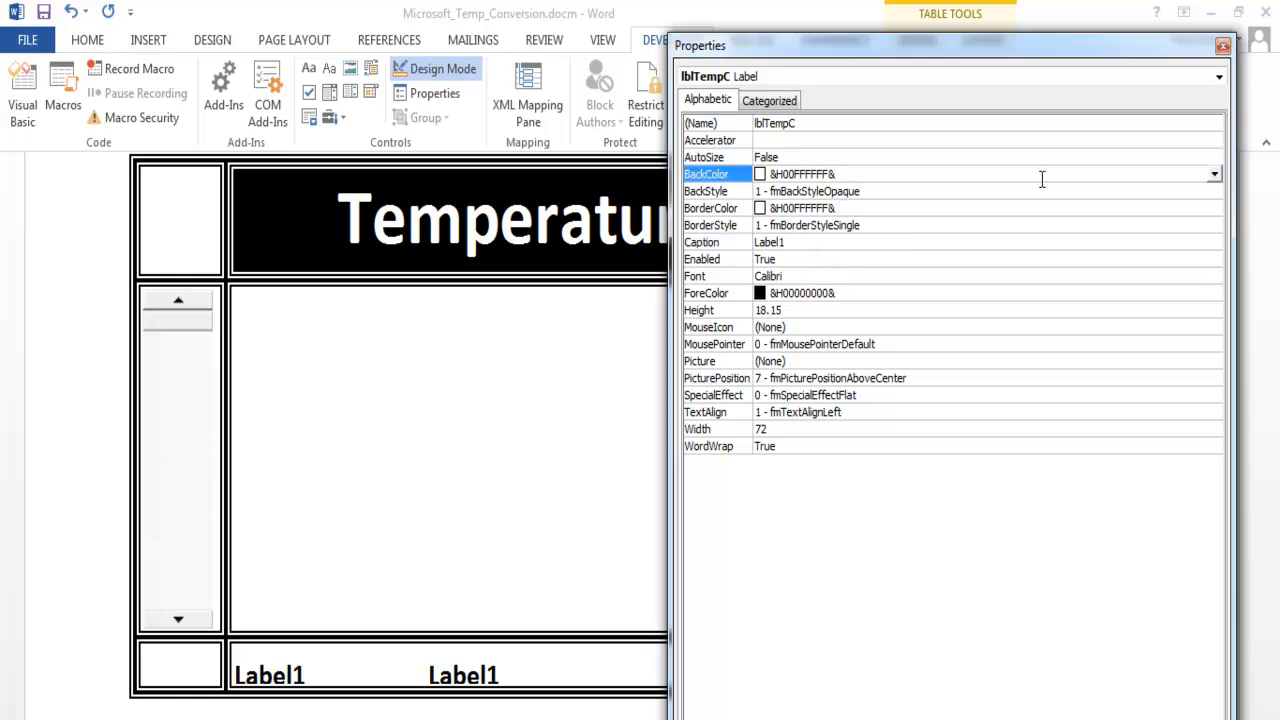
left_click(1214, 176)
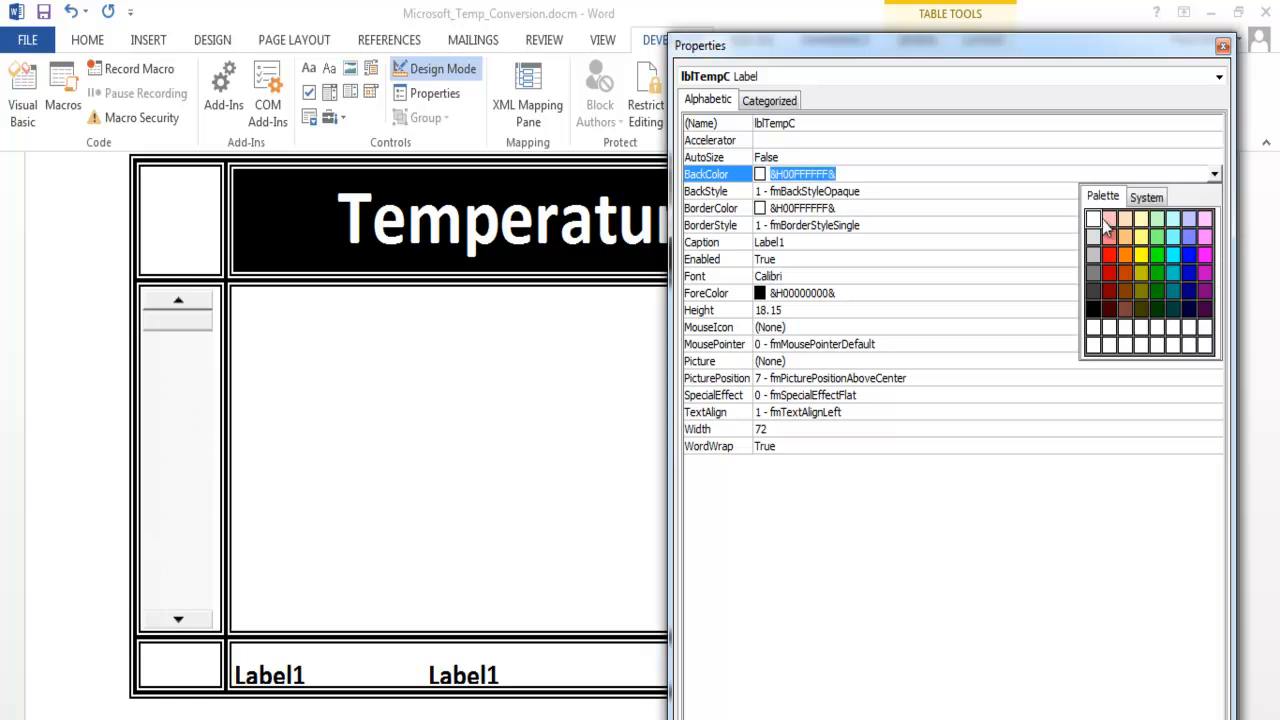
left_click(1094, 308)
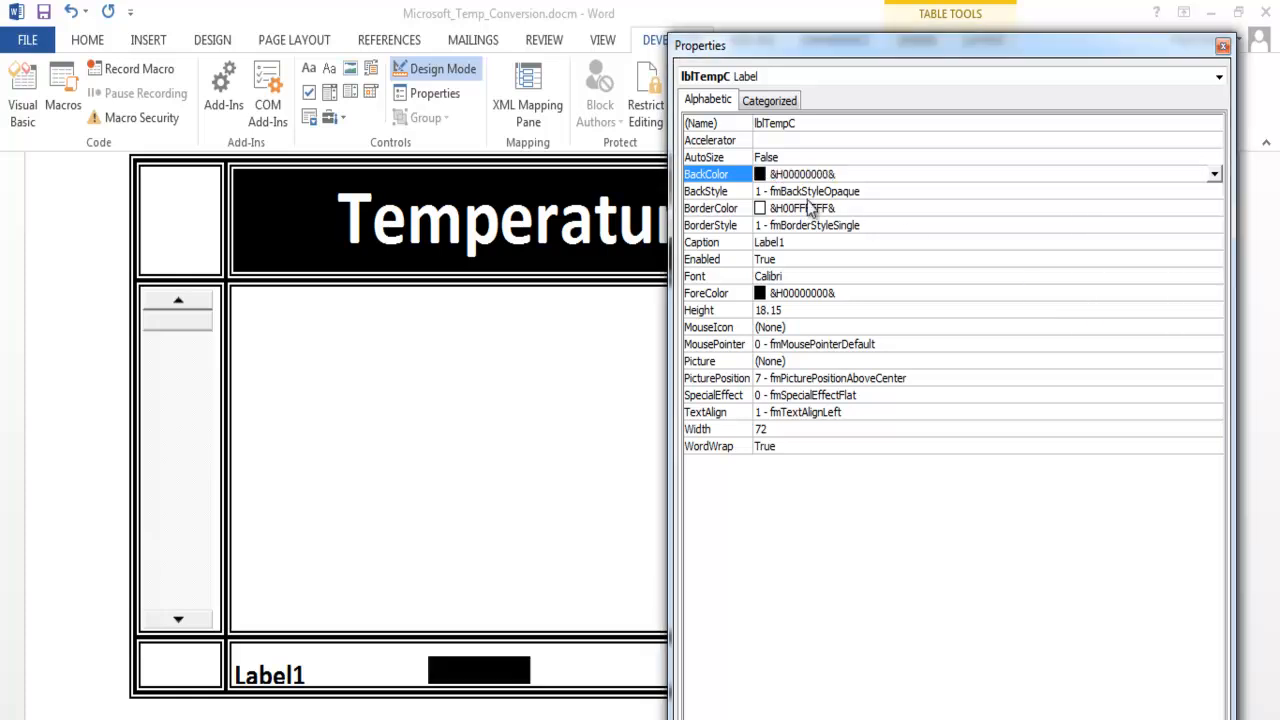
left_click(883, 292)
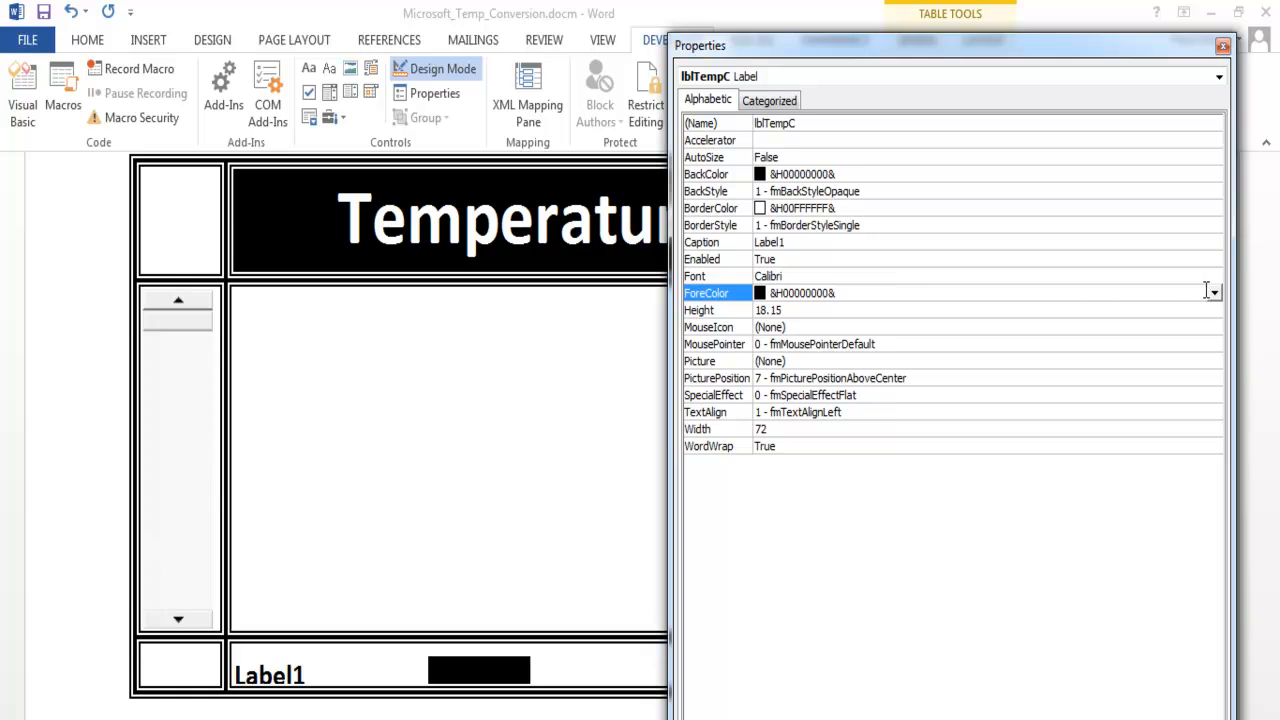
left_click(1214, 293)
left_click(1093, 337)
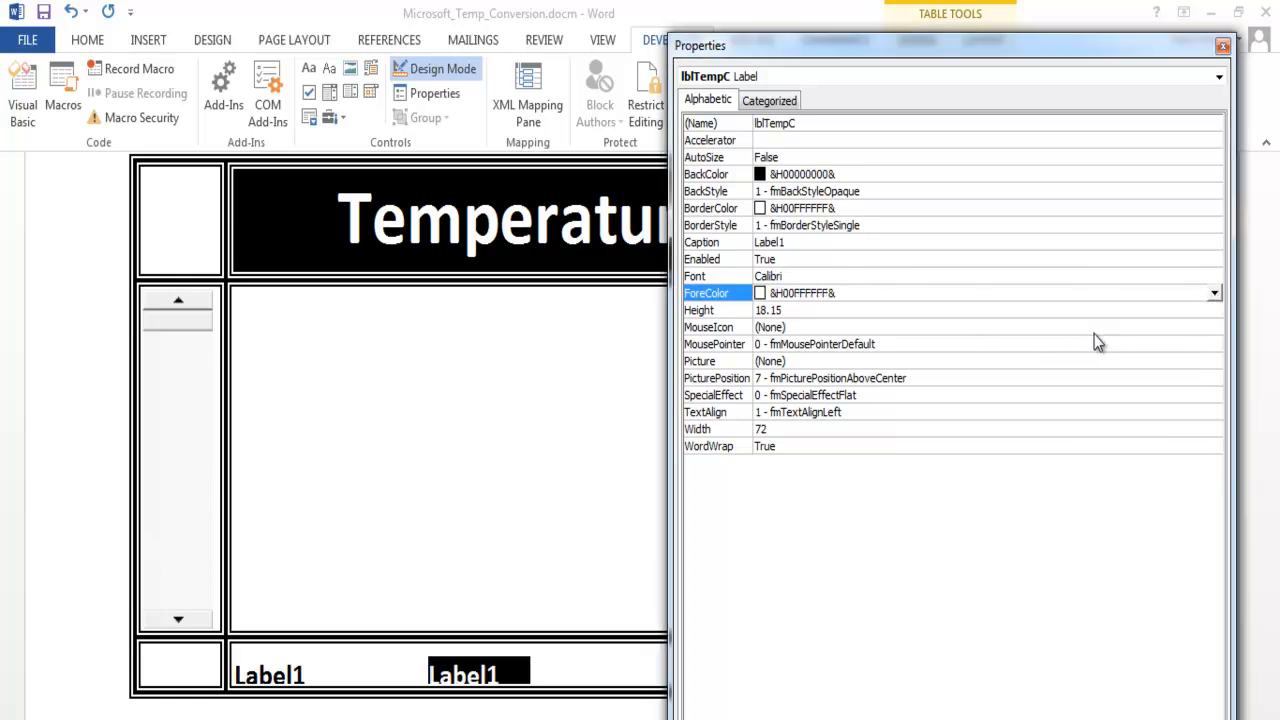
- Give the lblTempF label in the table's bottom row white text and a black background
left_click(296, 676)
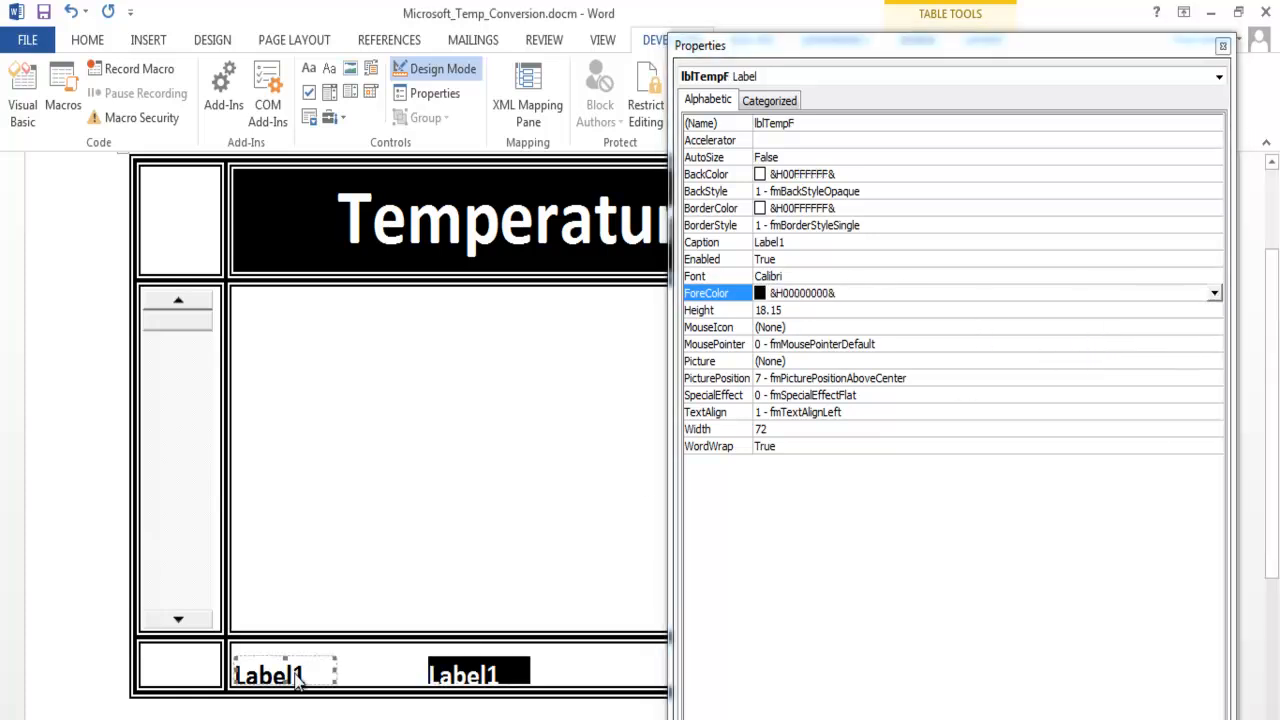
left_click(1214, 295)
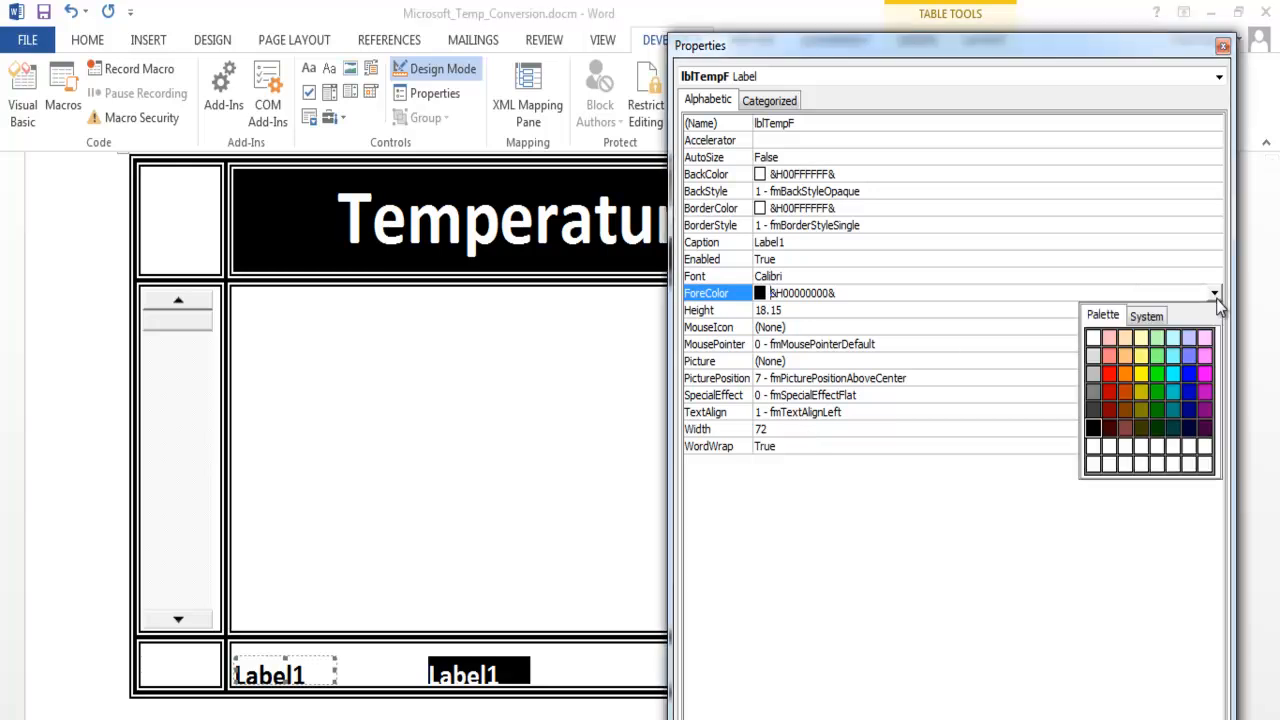
left_click(1093, 338)
left_click(900, 175)
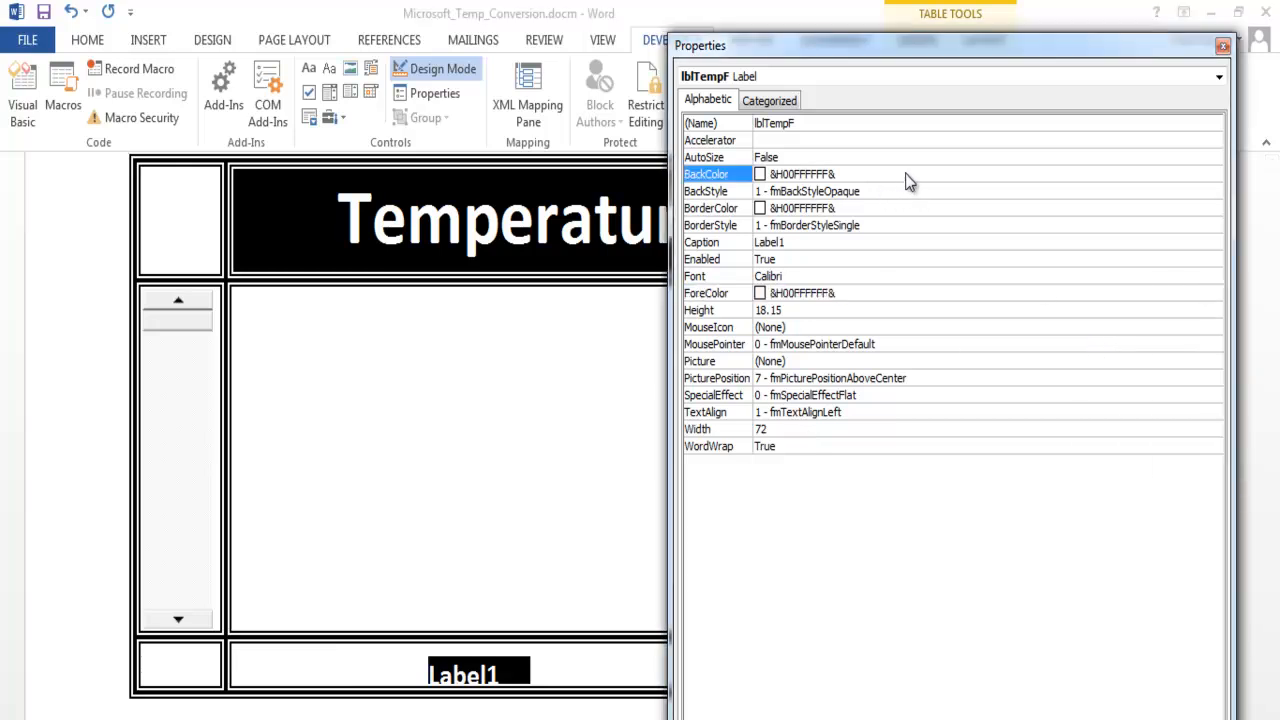
left_click(1214, 174)
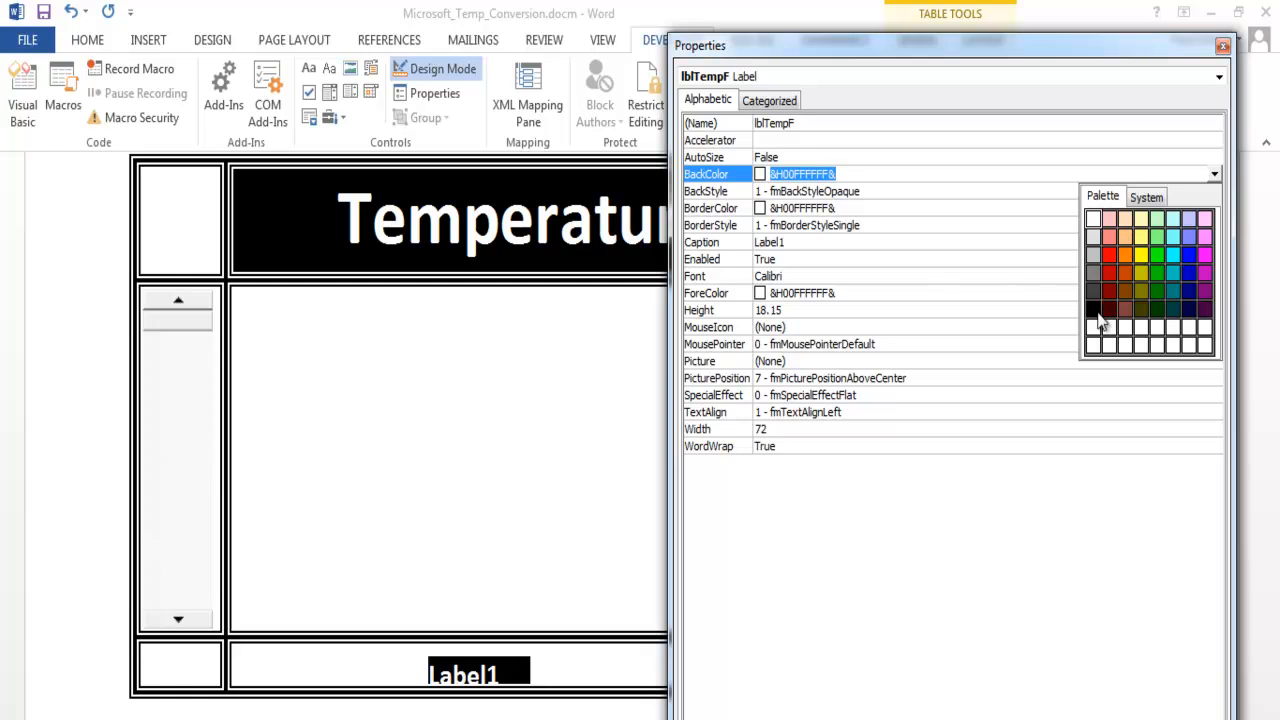
left_click(1094, 309)
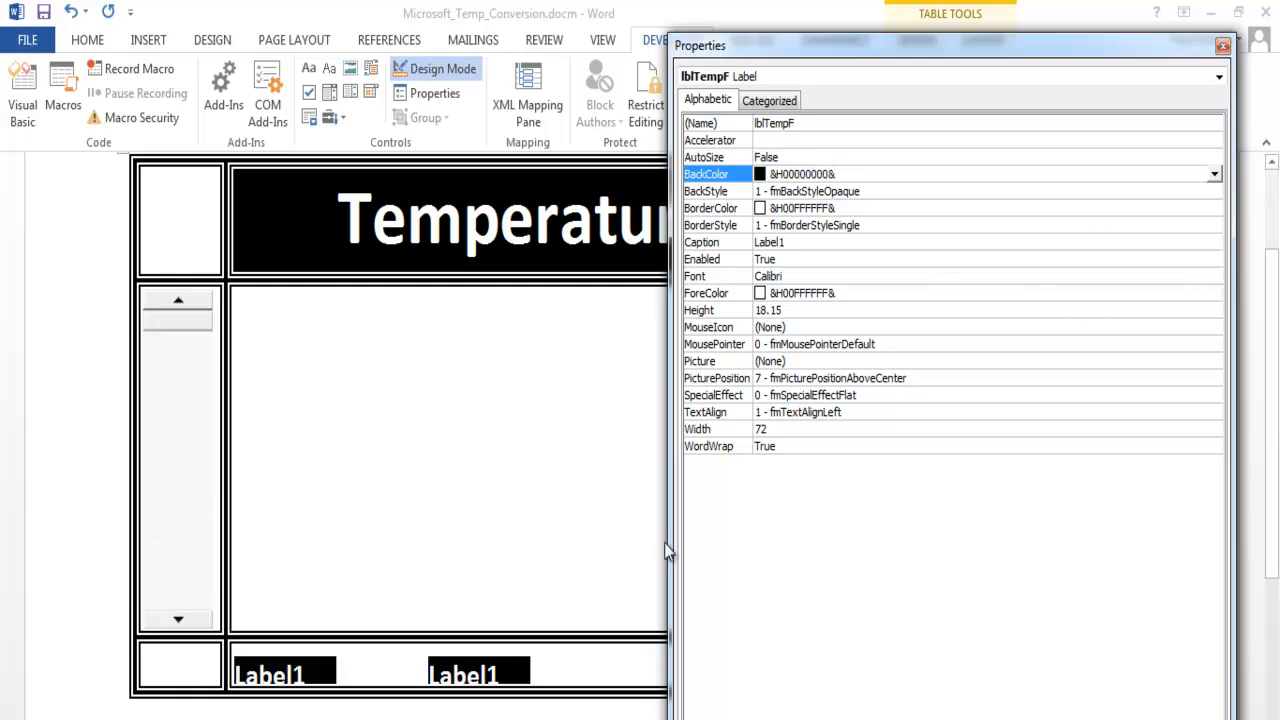
- Clear the caption text of both the lblTempF and lblTempC labels
left_click(801, 242)
double_click(758, 242)
key("BackSpace")
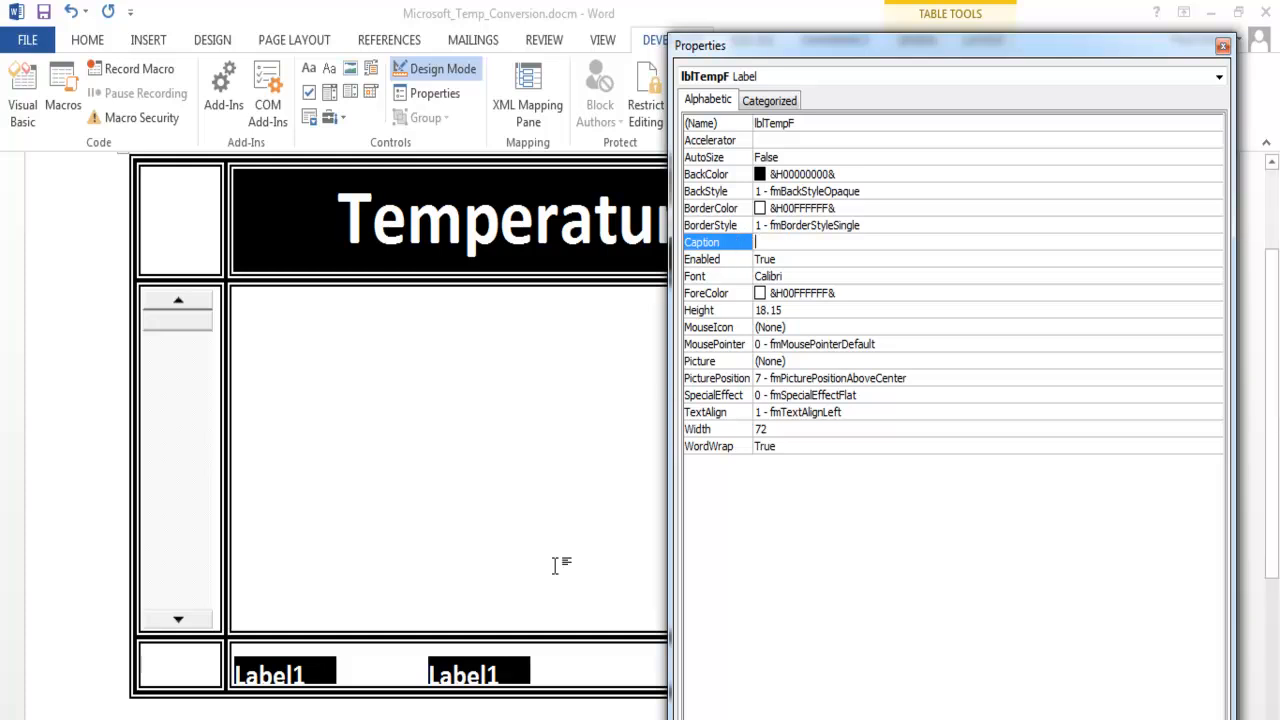
left_click(494, 672)
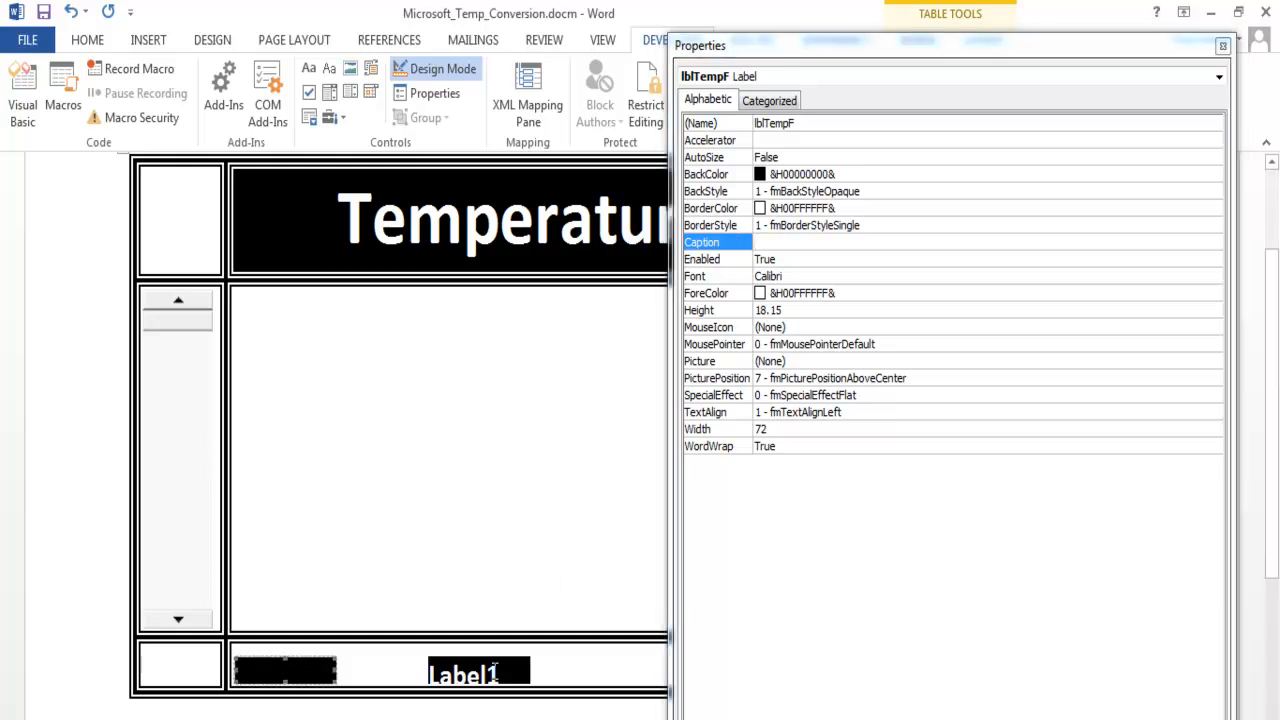
left_click(788, 242)
double_click(788, 242)
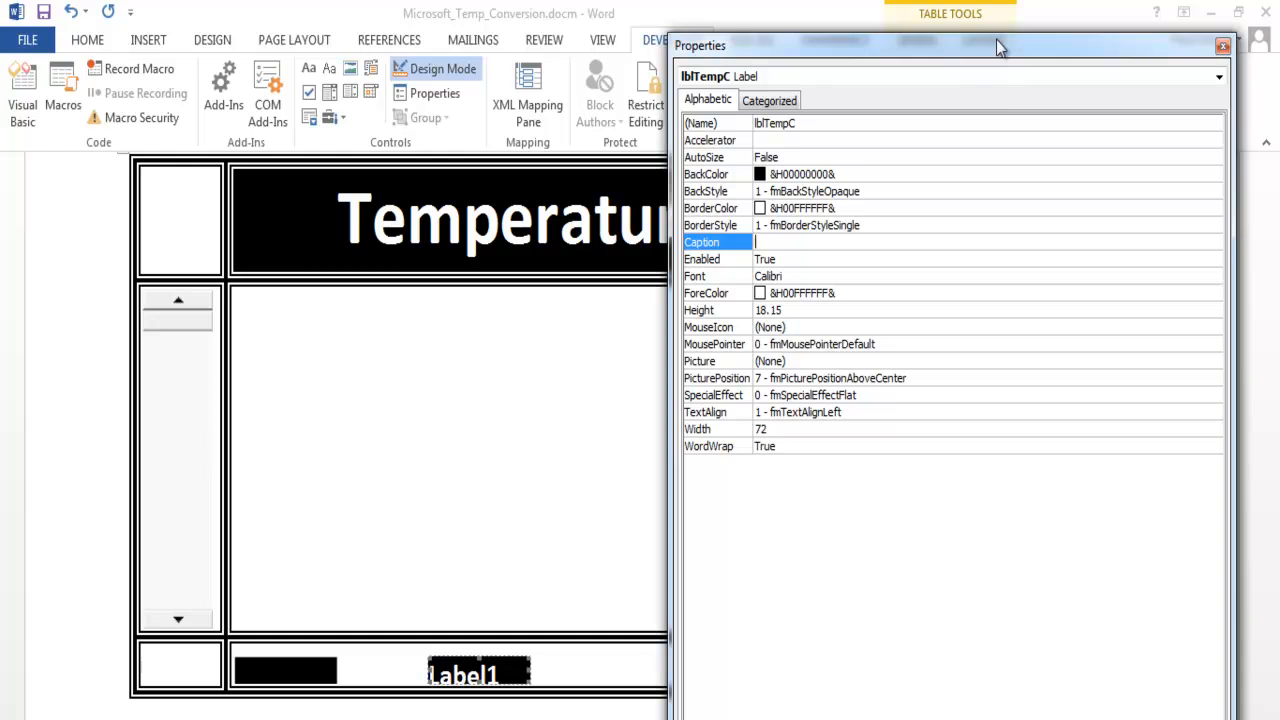
- Set the caption of the command button in the table's bottom row to Reset
left_click_drag(1228, 240, 1034, 240)
left_click_drag(836, 62, 1071, 68)
left_click(722, 666)
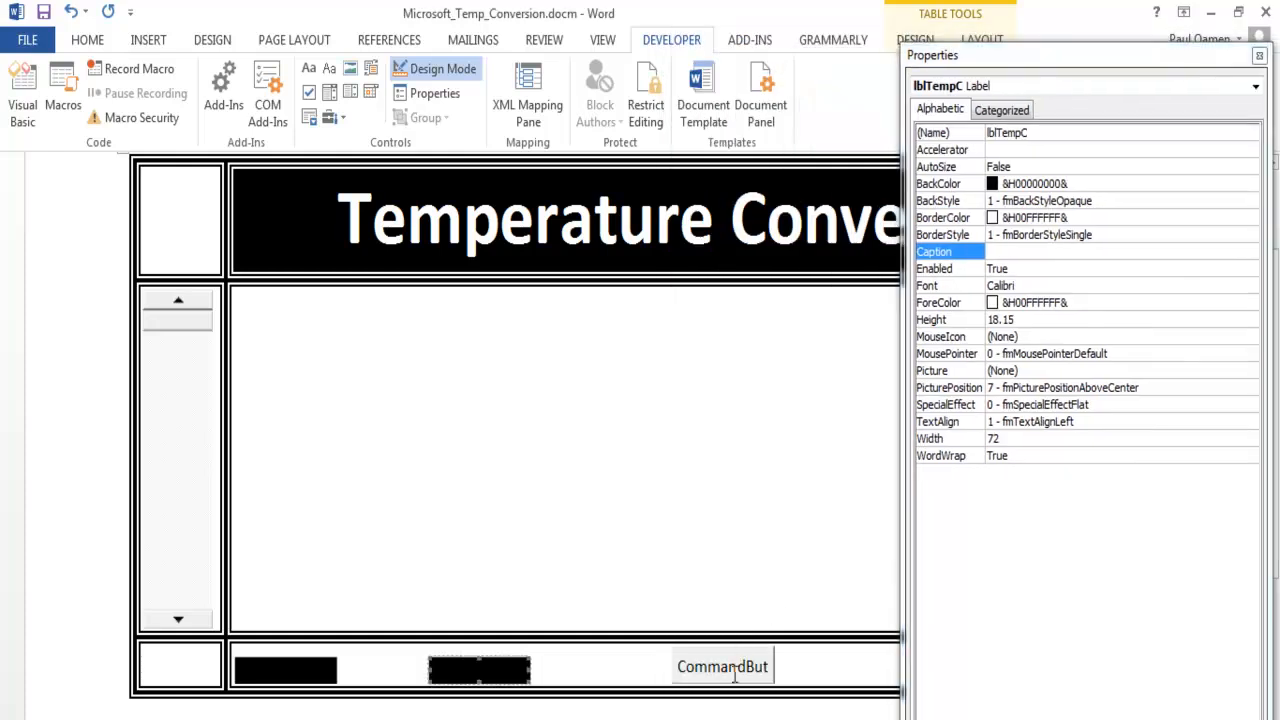
left_click(986, 219)
type("Reset")
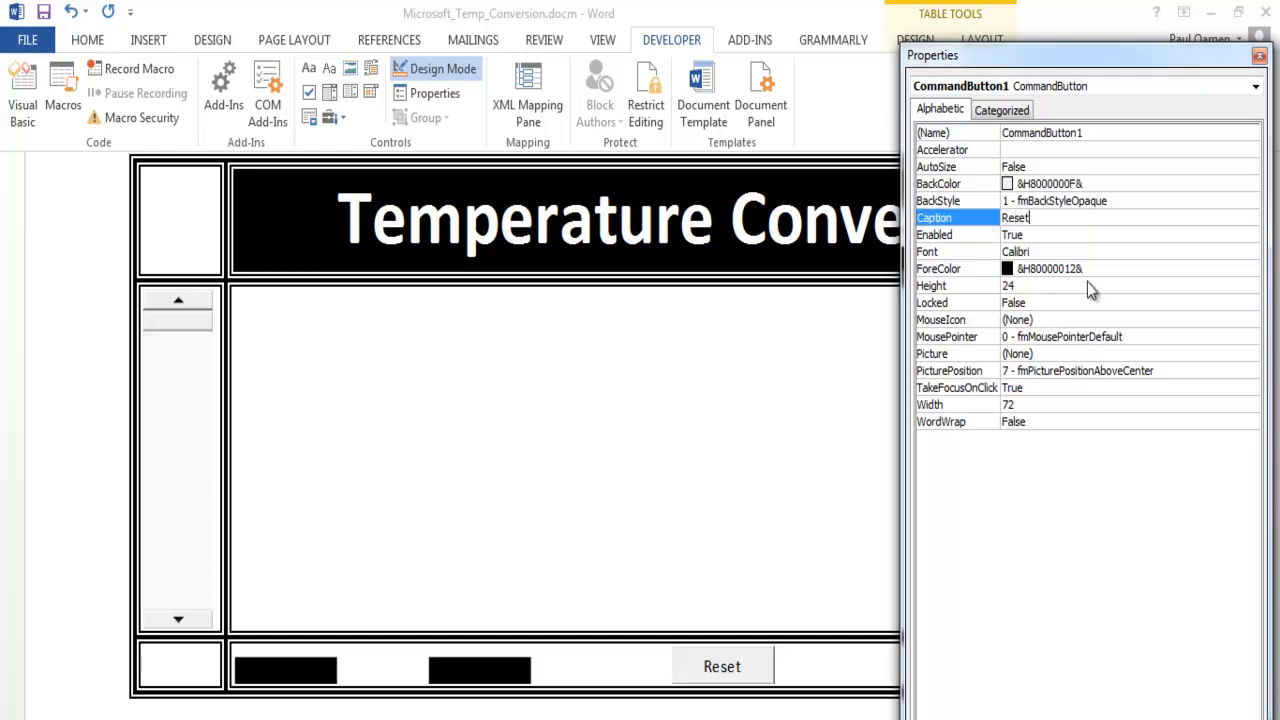
- Set the Reset button's text colour to Highlight Text and its background colour to Button Text
left_click(1097, 275)
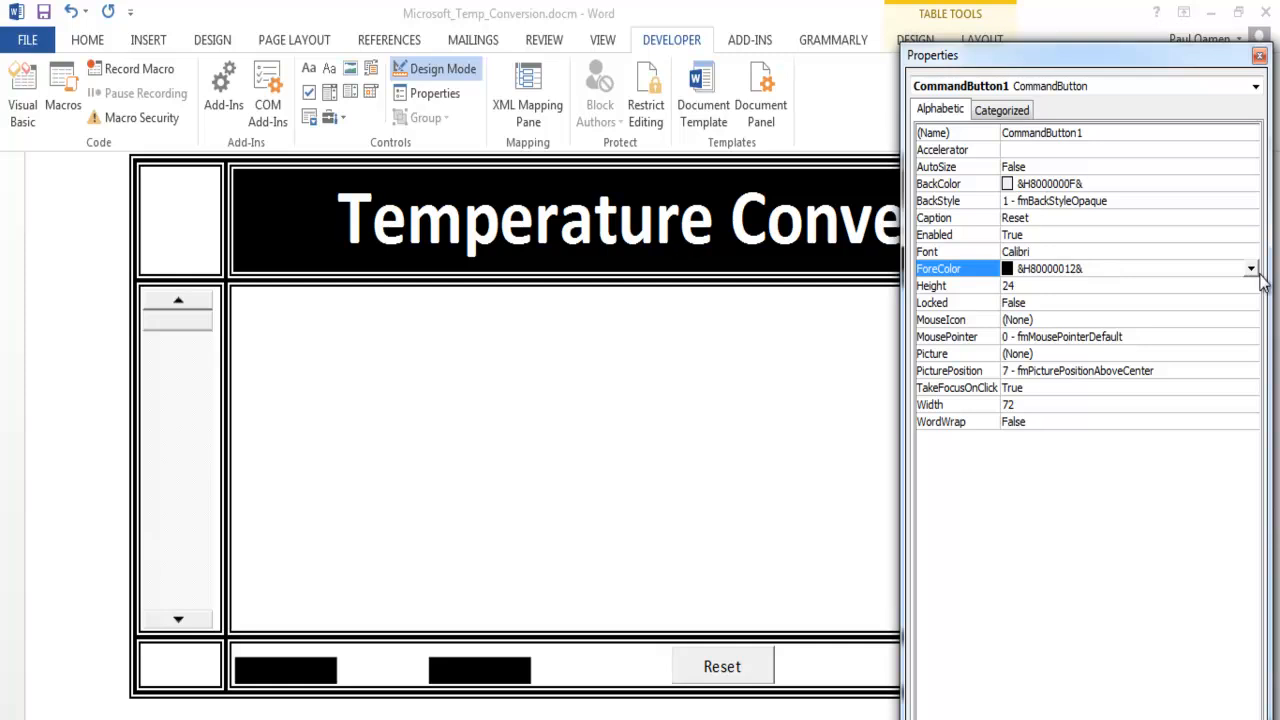
left_click(1251, 270)
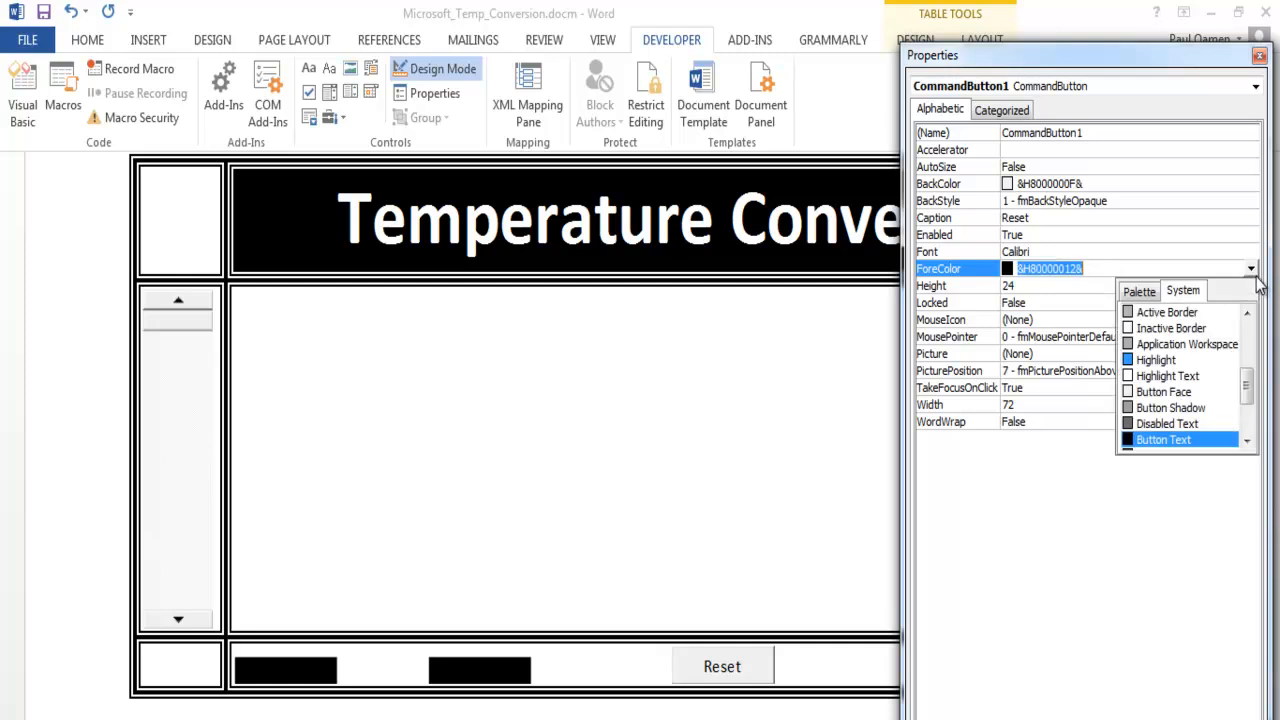
left_click(1130, 376)
left_click(1247, 185)
left_click(1251, 184)
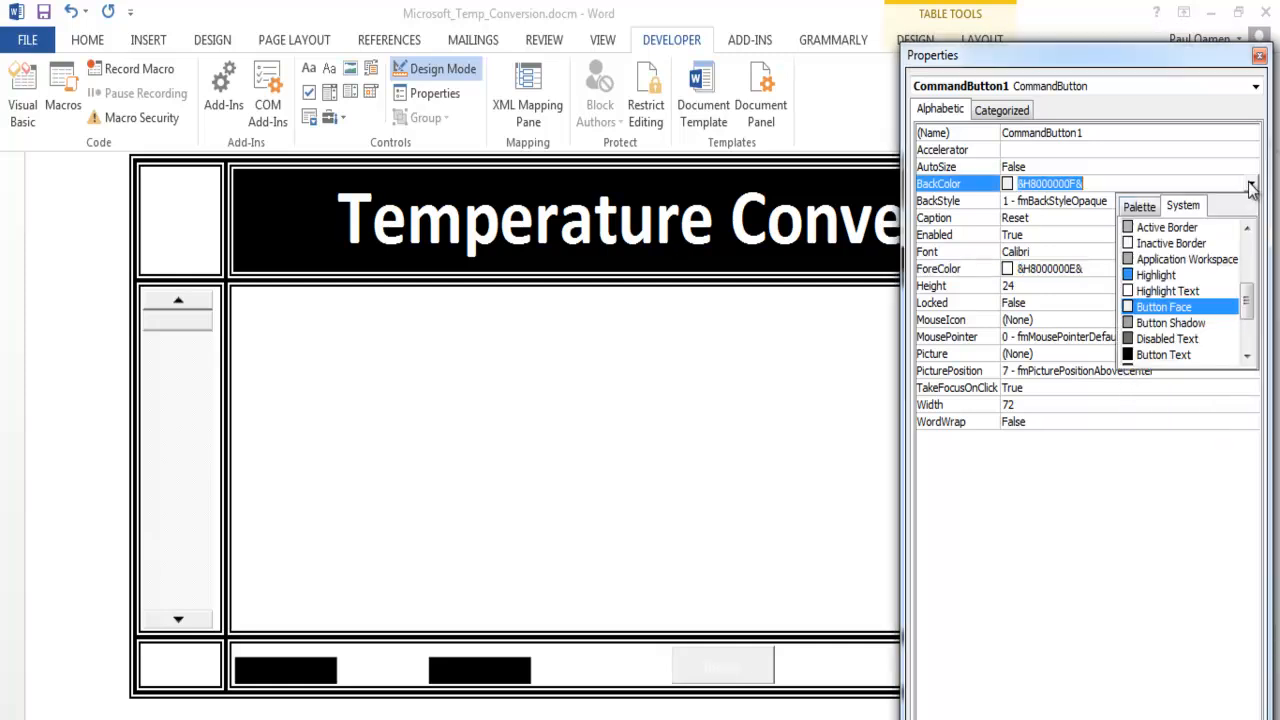
left_click(1150, 355)
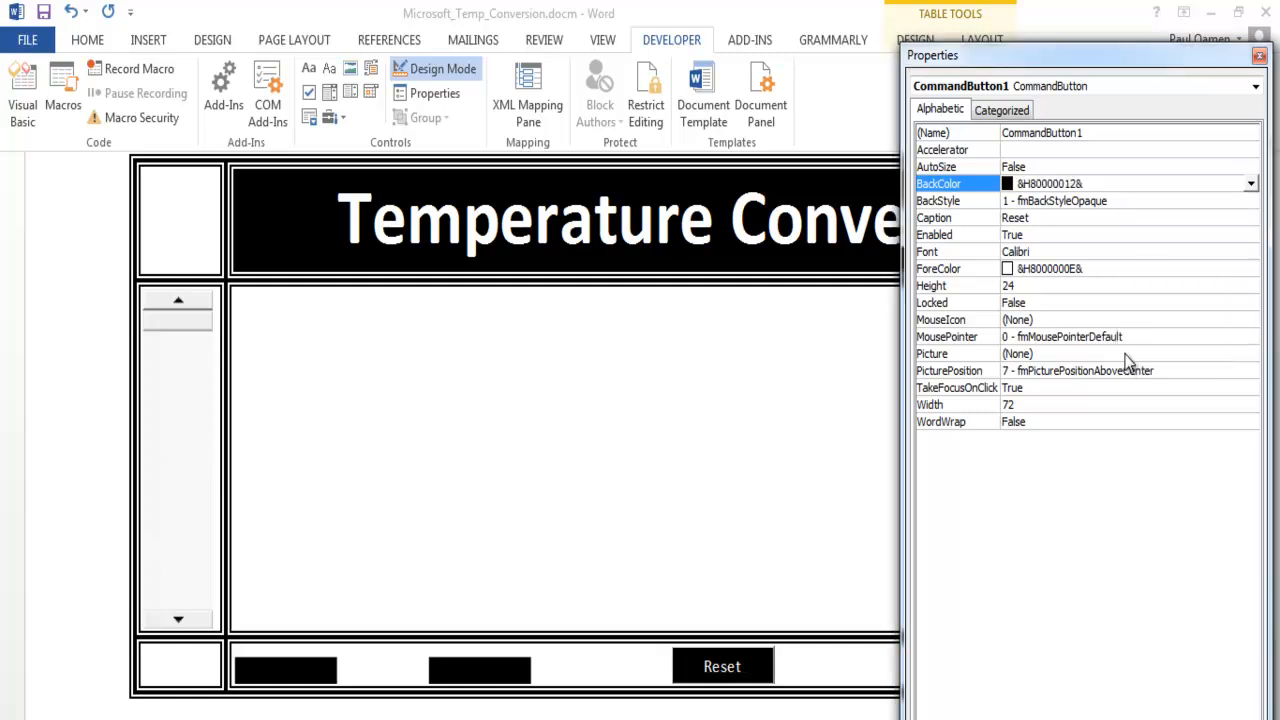
- Set the Reset button's font size to 16
left_click(1117, 252)
left_click(1250, 254)
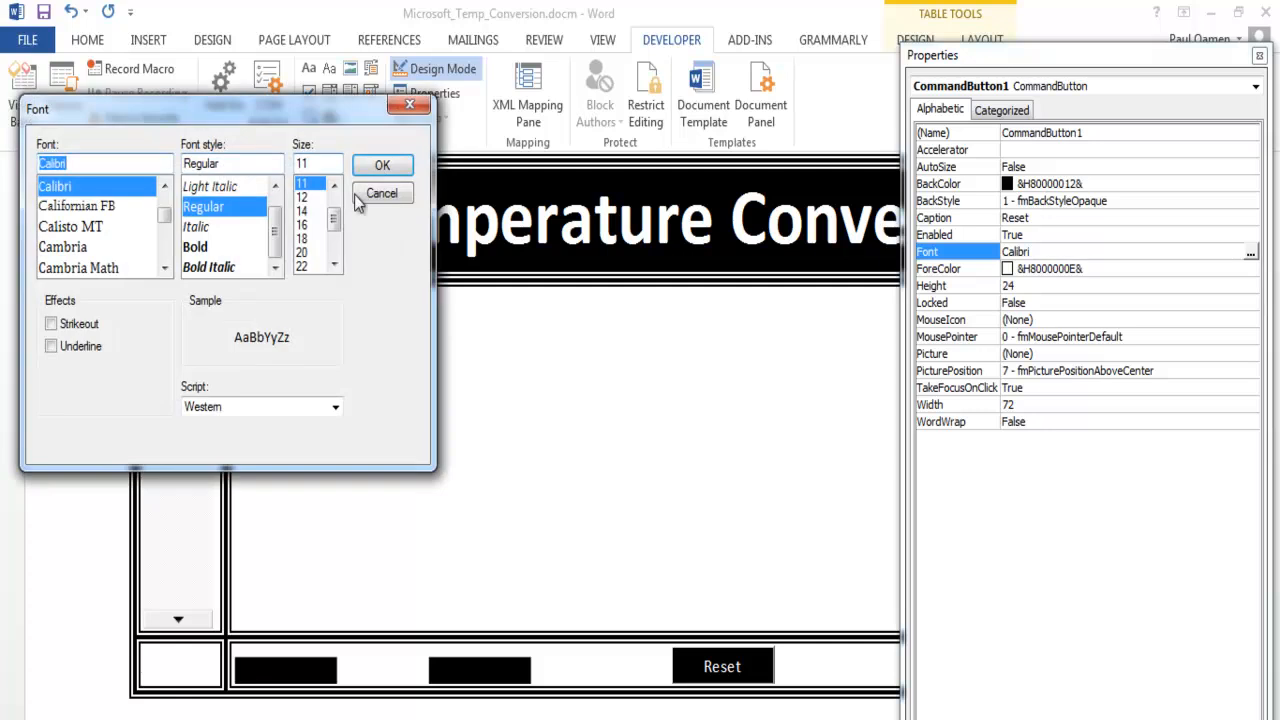
left_click(301, 226)
left_click(381, 166)
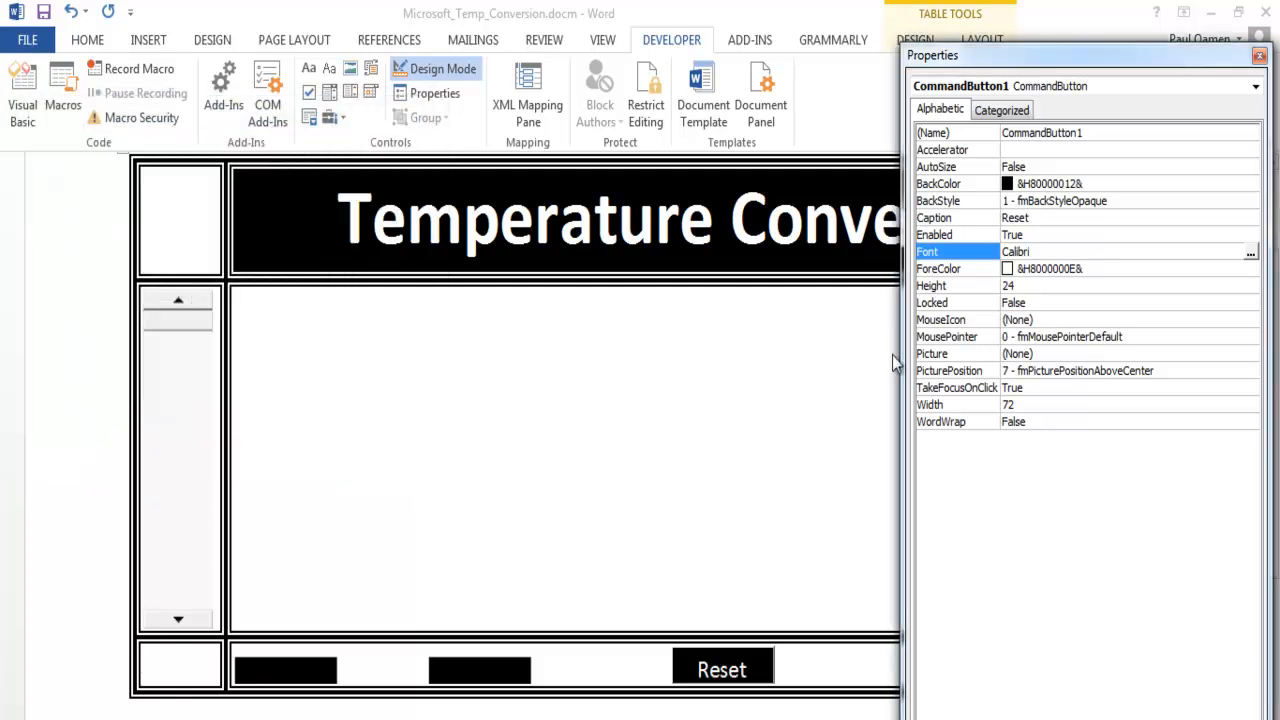
- Rename the Reset command button as cmdReset
left_click(1117, 133)
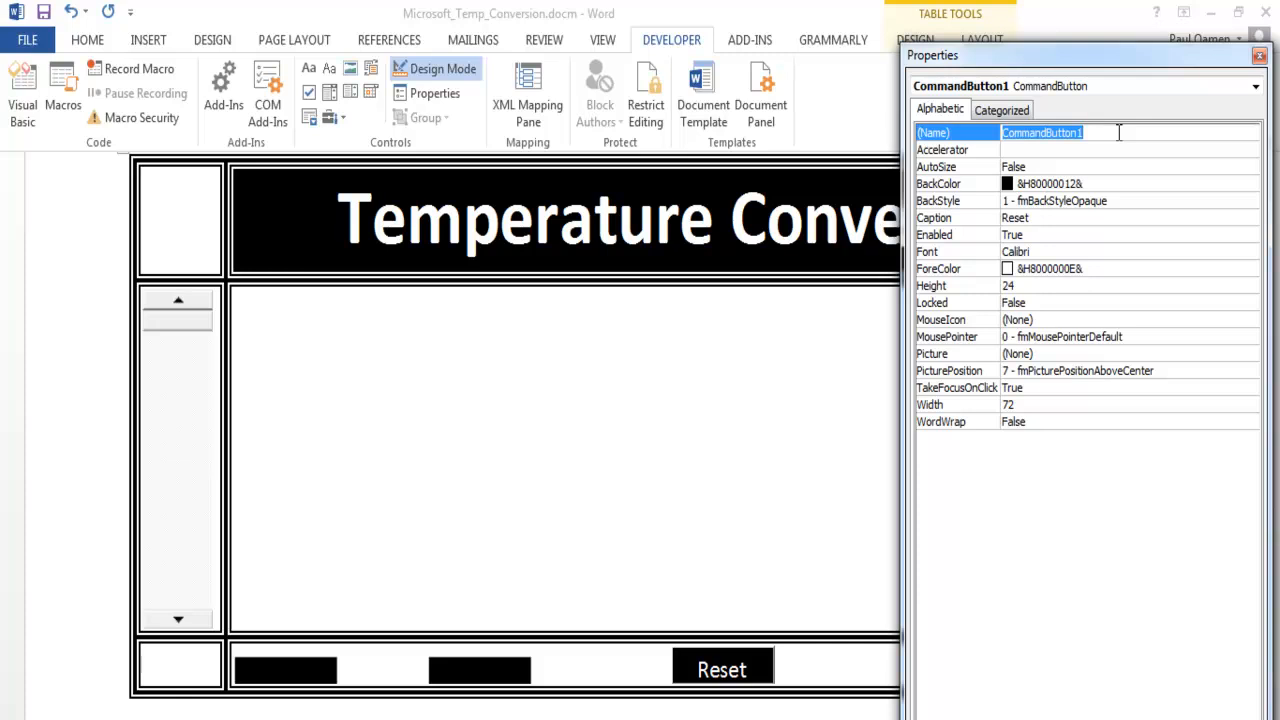
type("cmdReset")
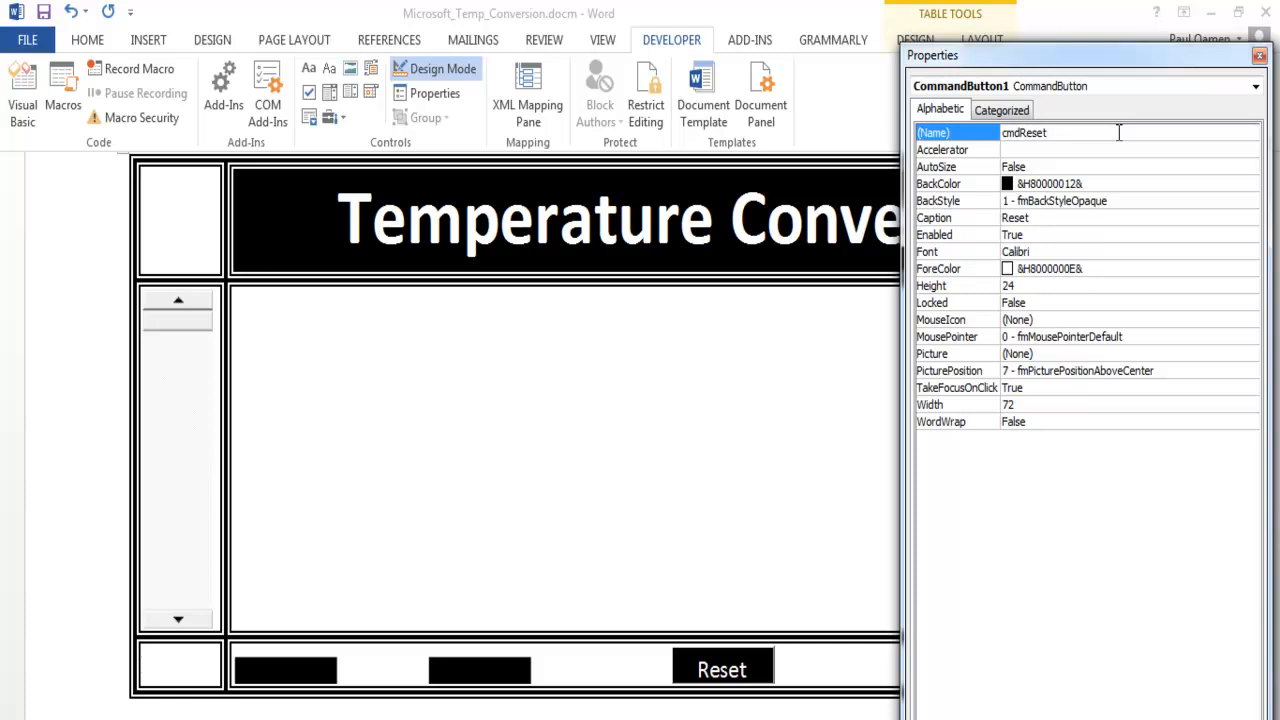
key("Return")
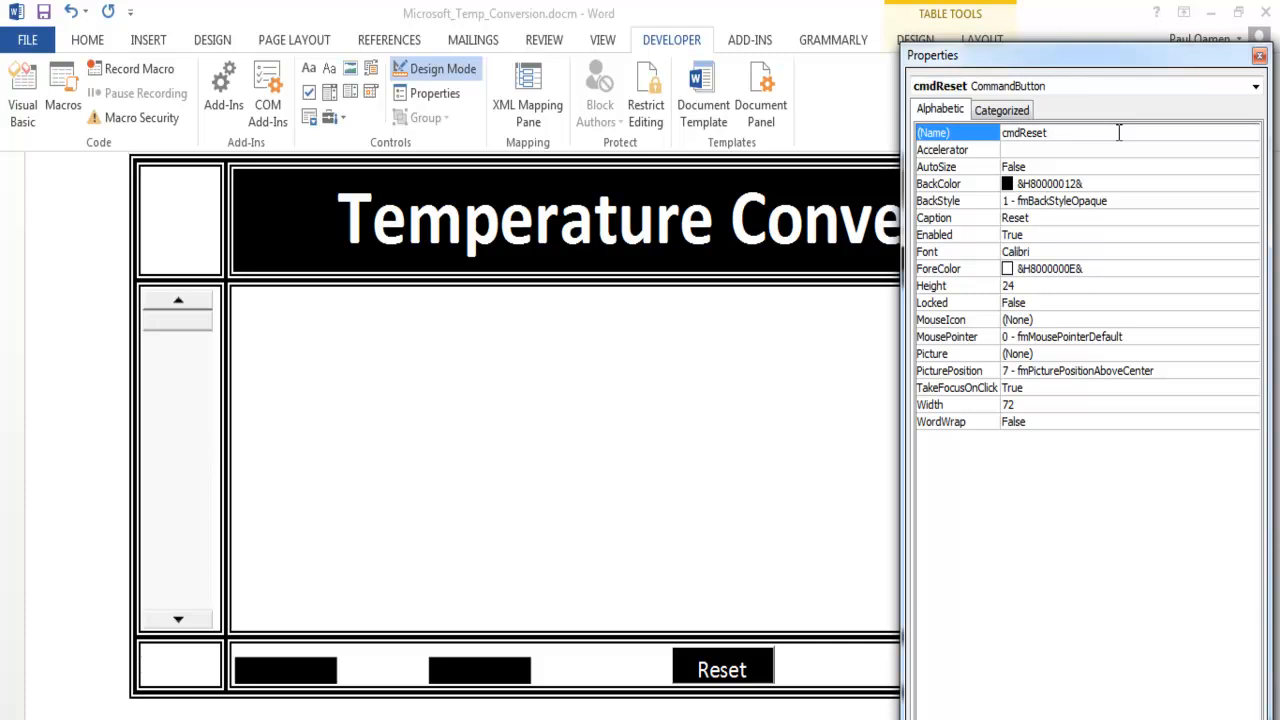
- Open the cmdReset button's Click procedure in the code editor and add the line lblTempF.Caption = ""
double_click(727, 670)
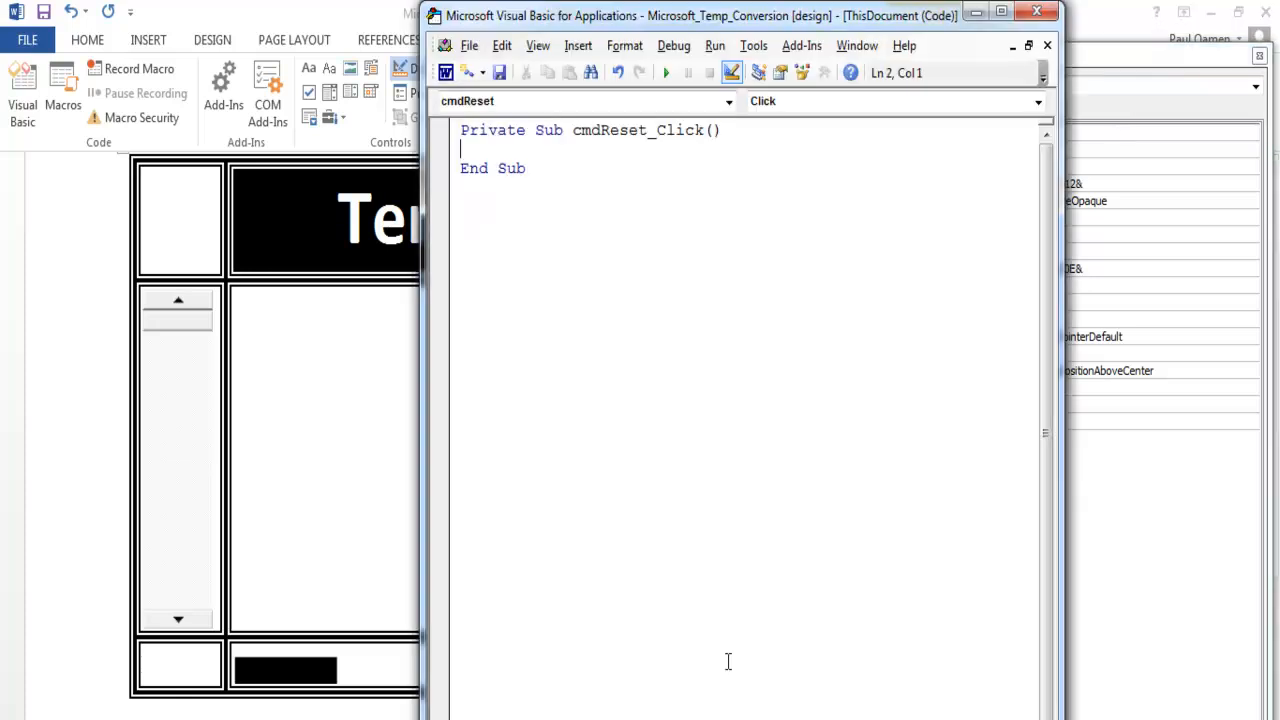
type("lblTemp")
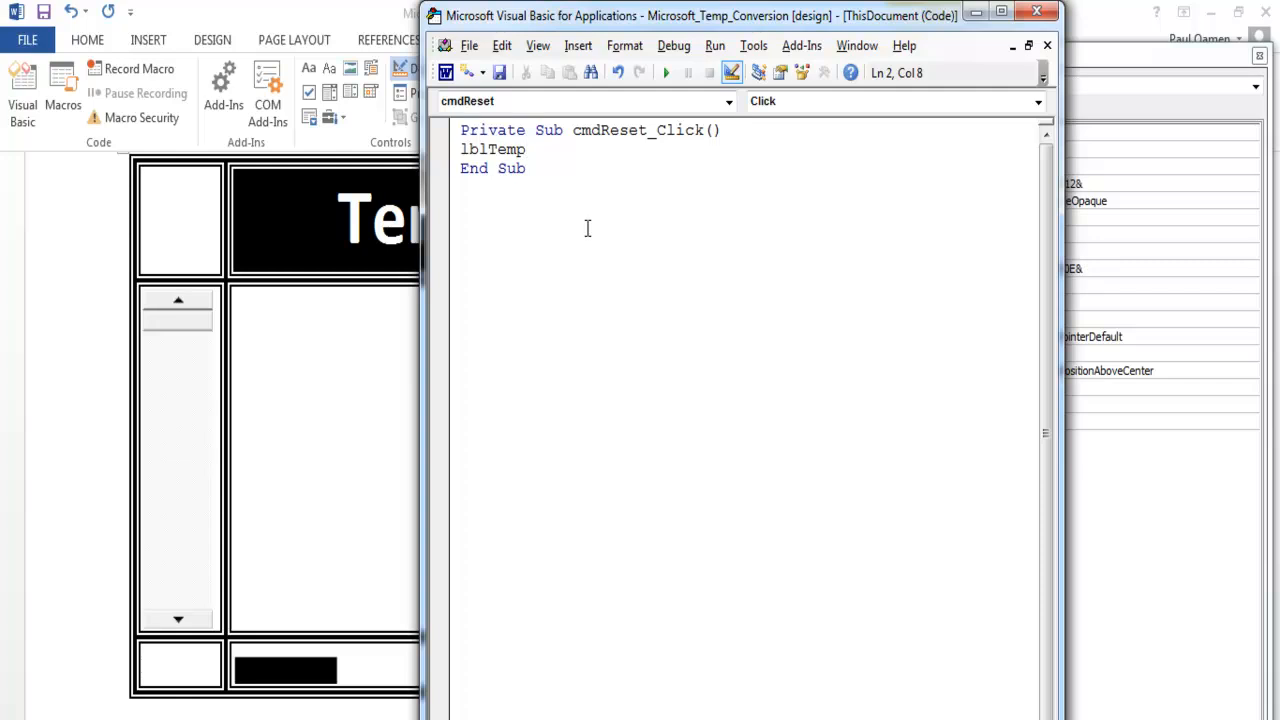
type("F.")
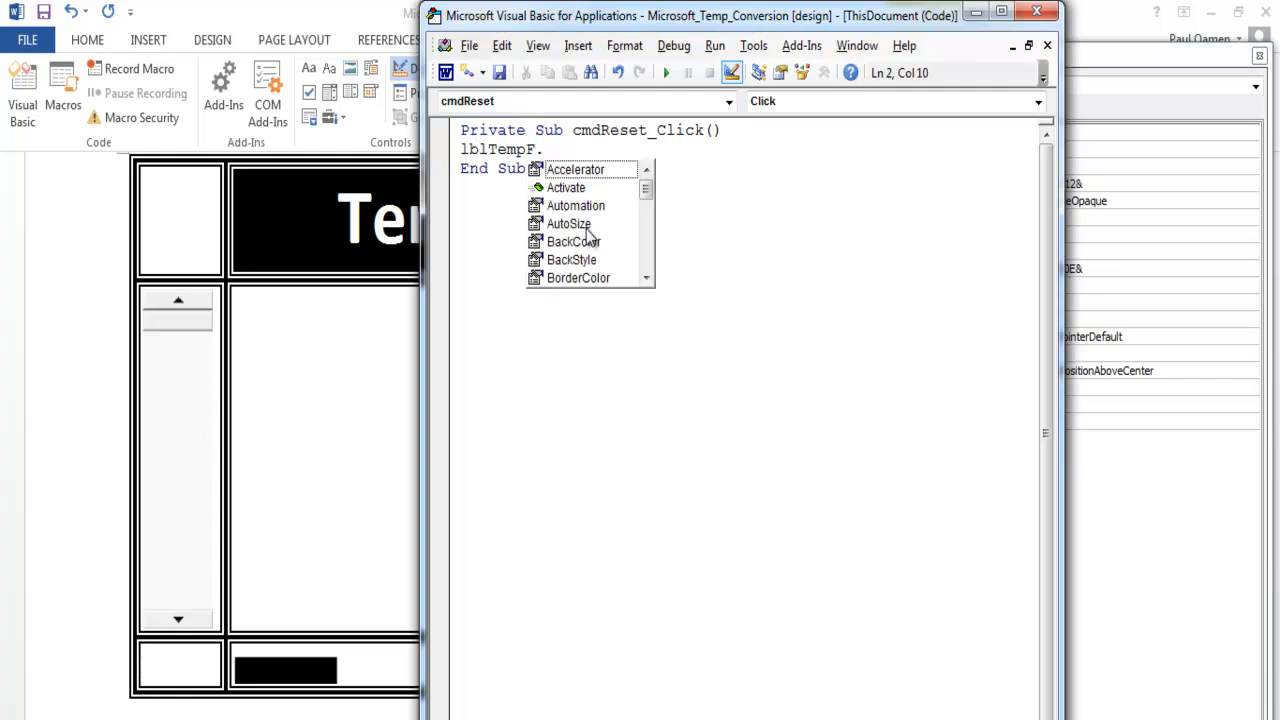
type("te")
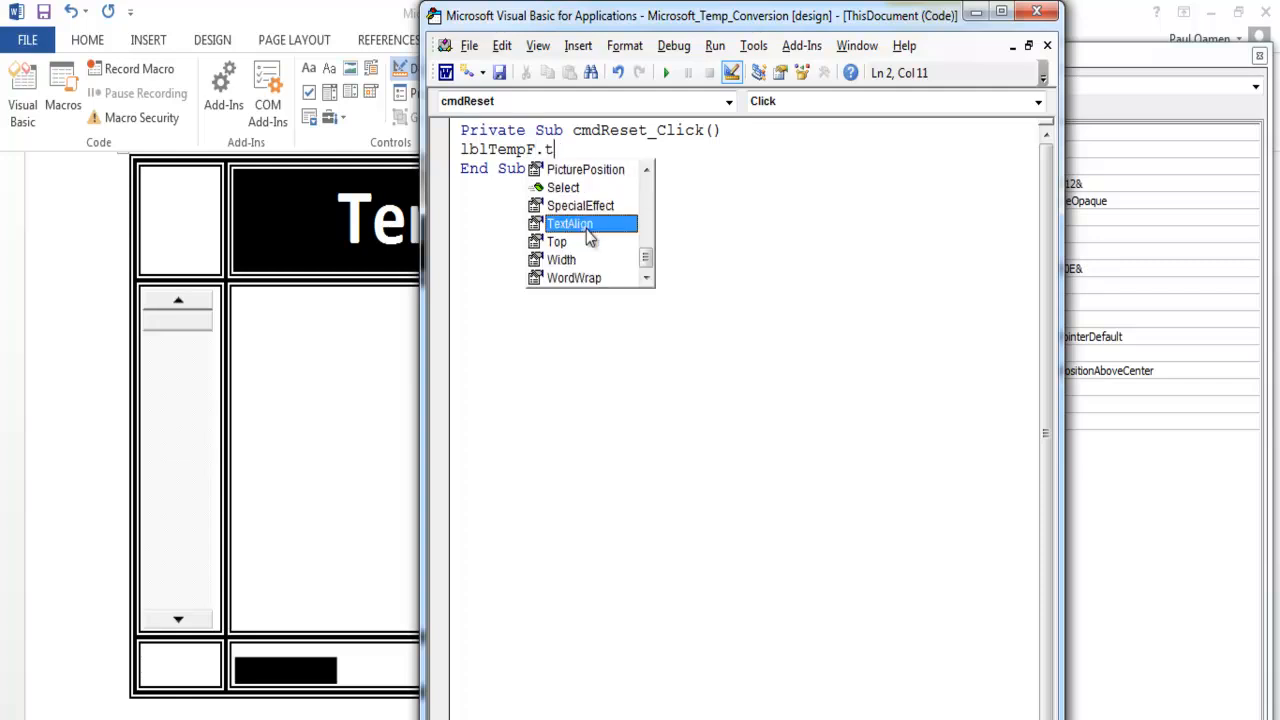
key("BackSpace")
type("Caption ")
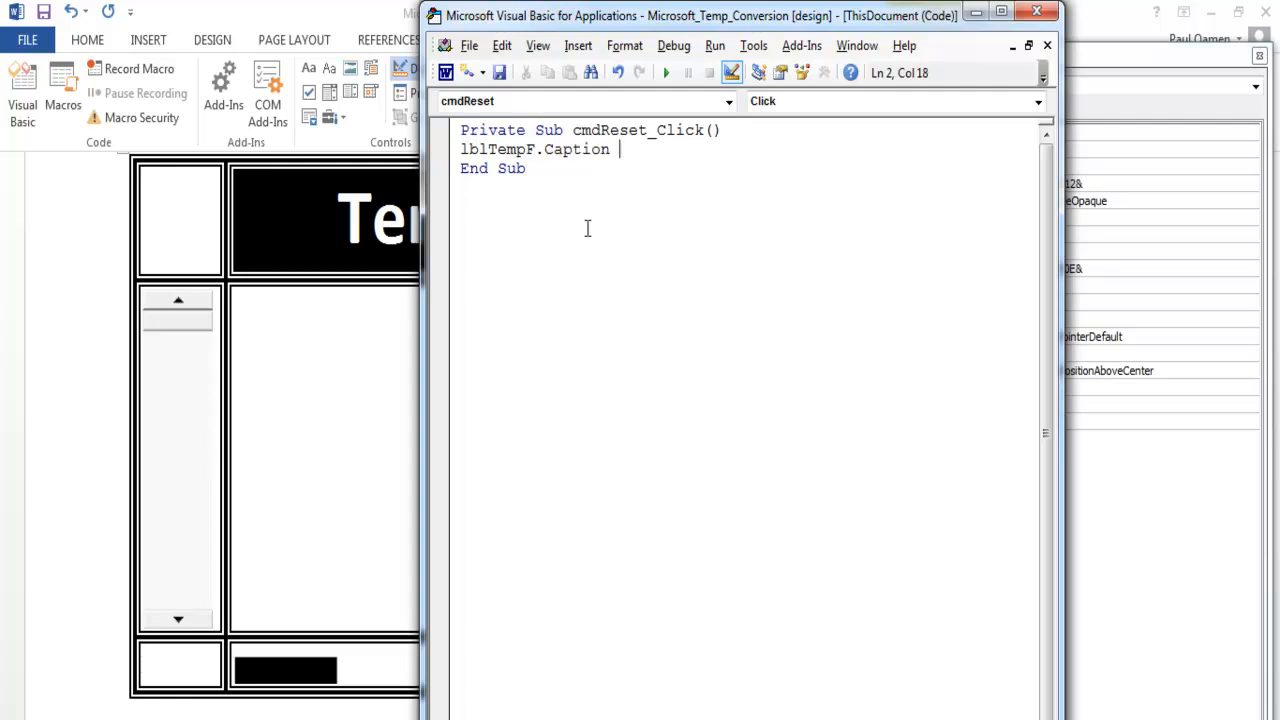
type("=\"\"")
key("Return")
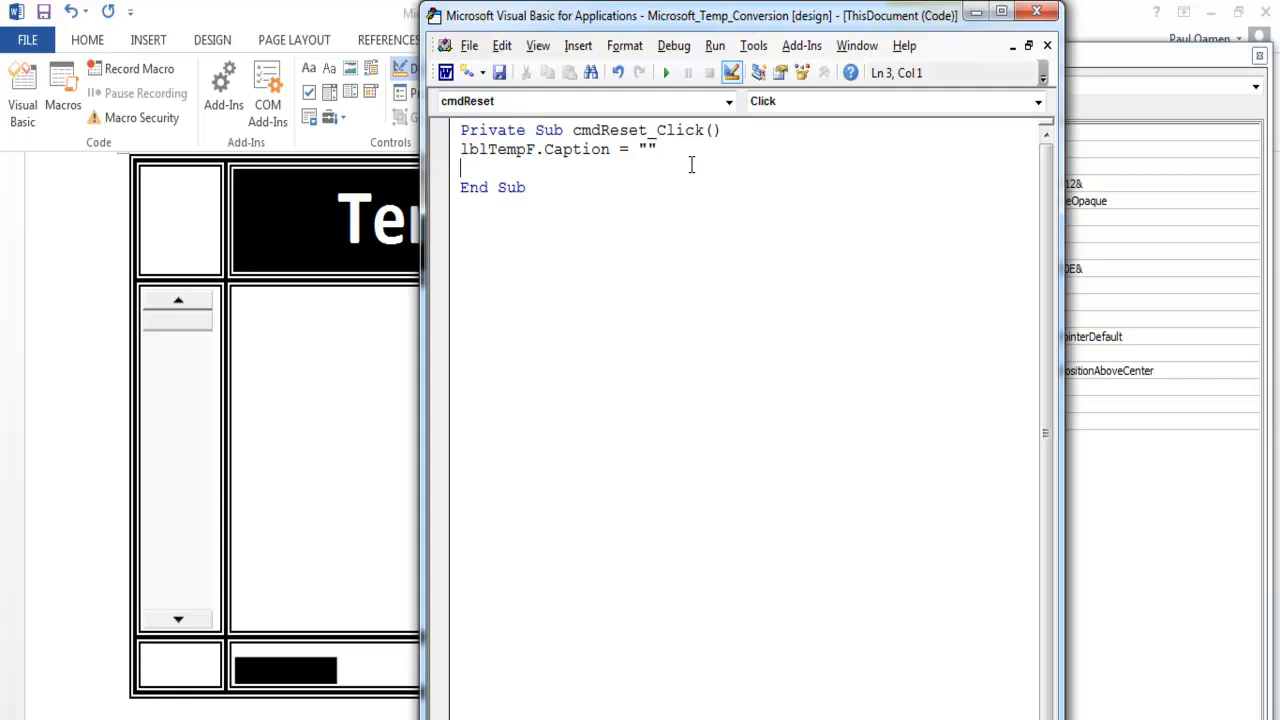
- Duplicate the caption-clearing line in cmdReset_Click and change the copy to lblTempC.Caption = ""
left_click_drag(677, 150, 458, 150)
key("ctrl+c")
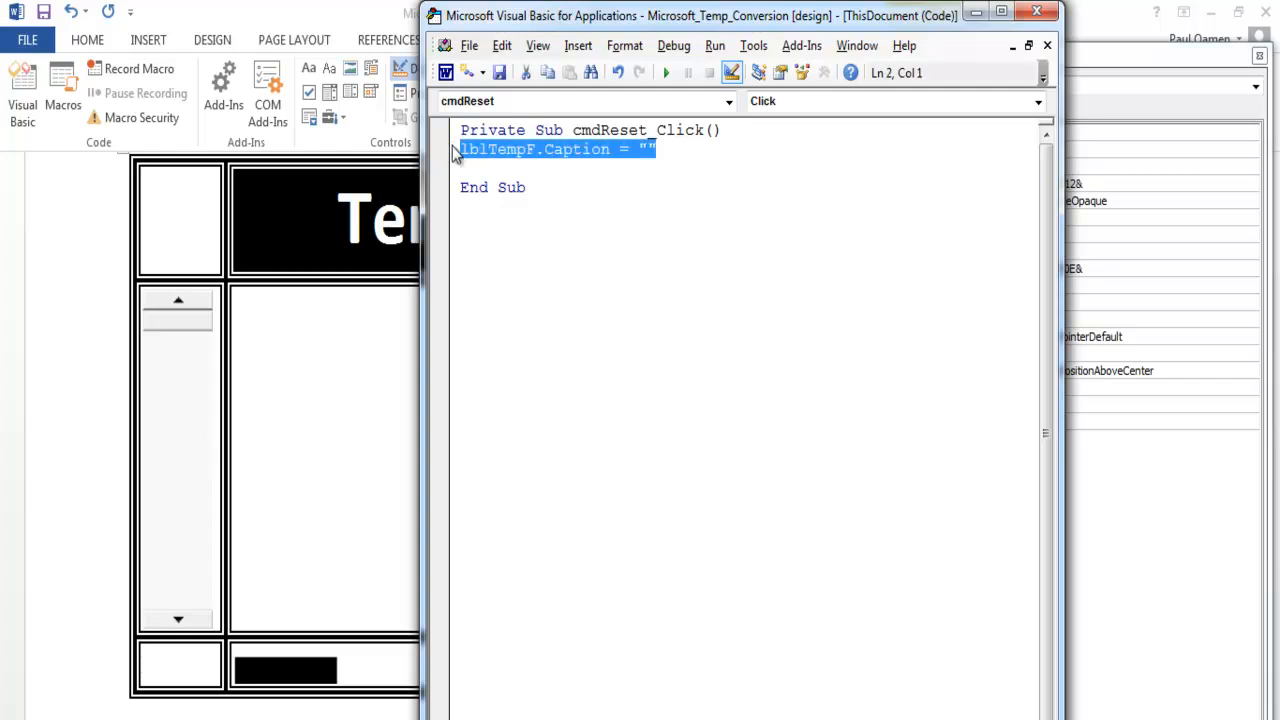
left_click(501, 171)
key("ctrl+v")
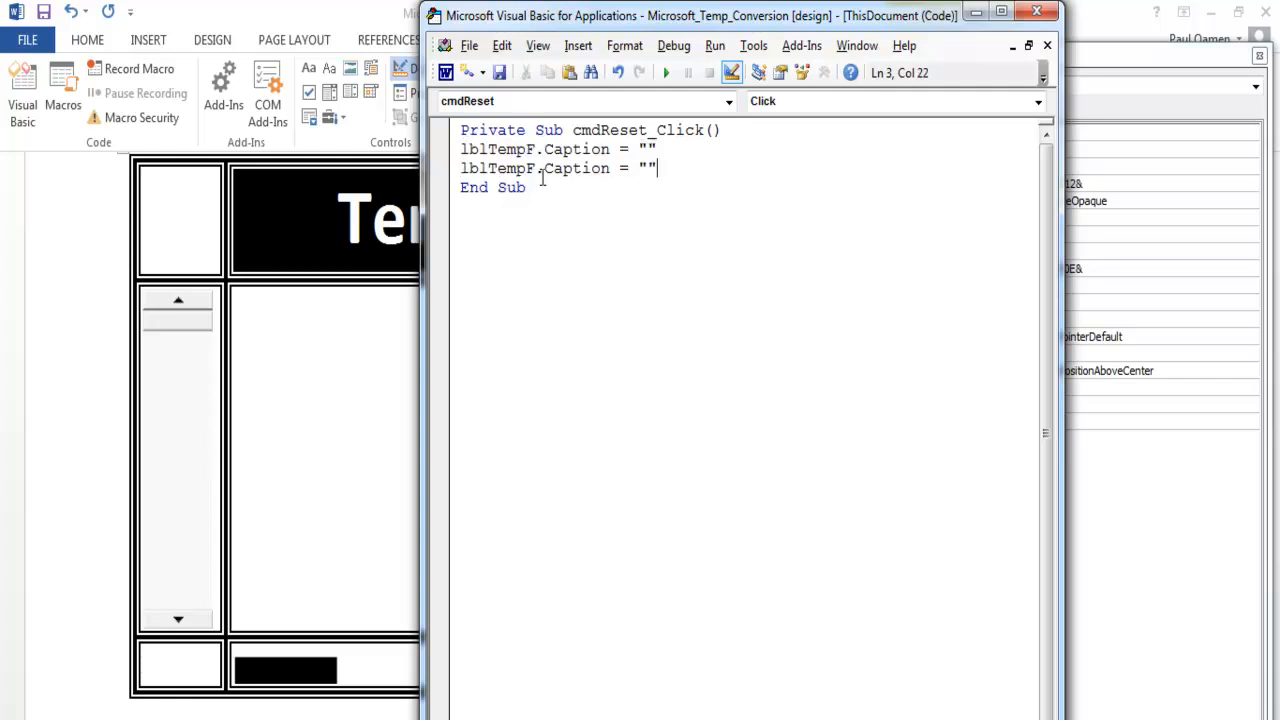
left_click(541, 170)
key("BackSpace")
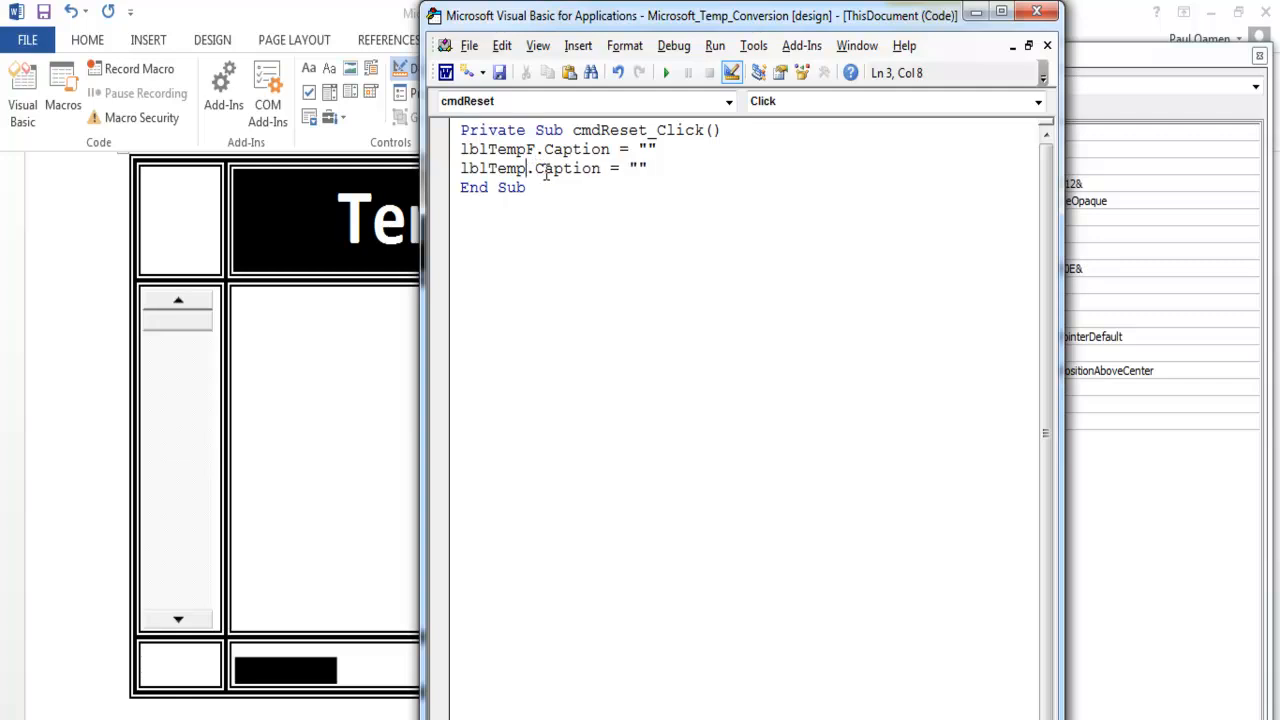
type("C")
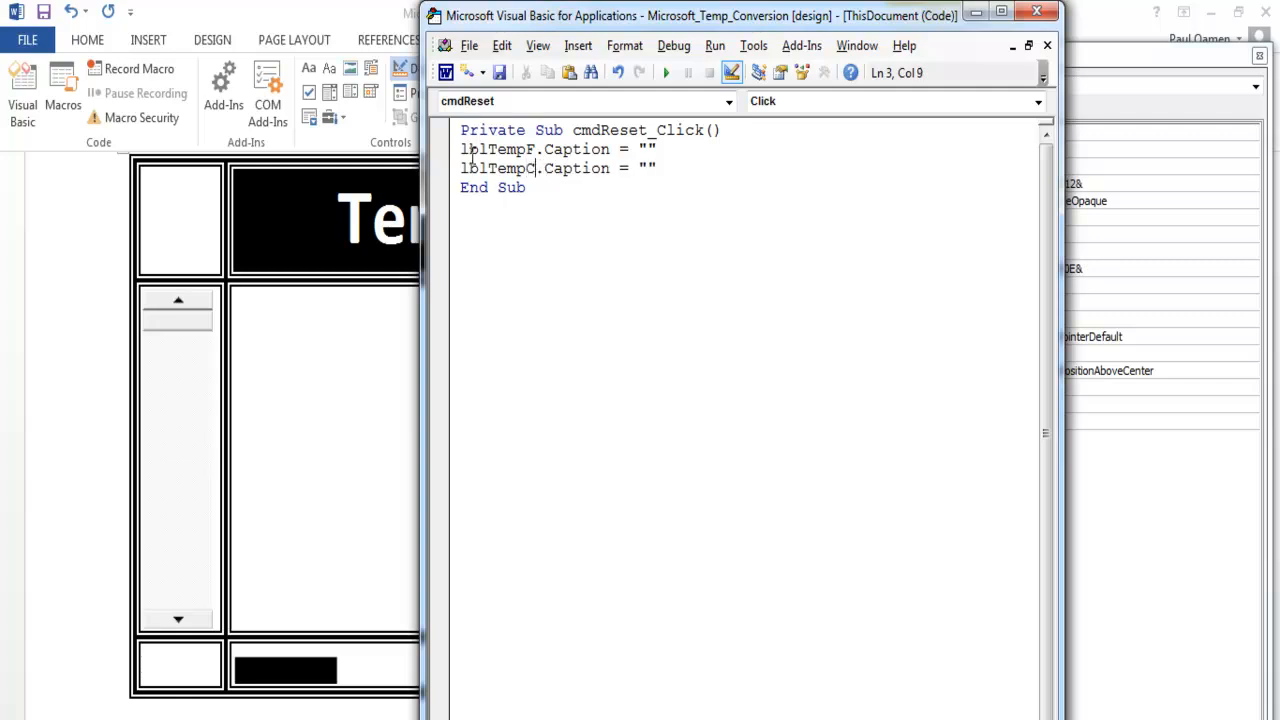
- Add an Option Explicit statement at the top of the code module, above the cmdReset_Click procedure
key("Return")
left_click(470, 133)
type("op")
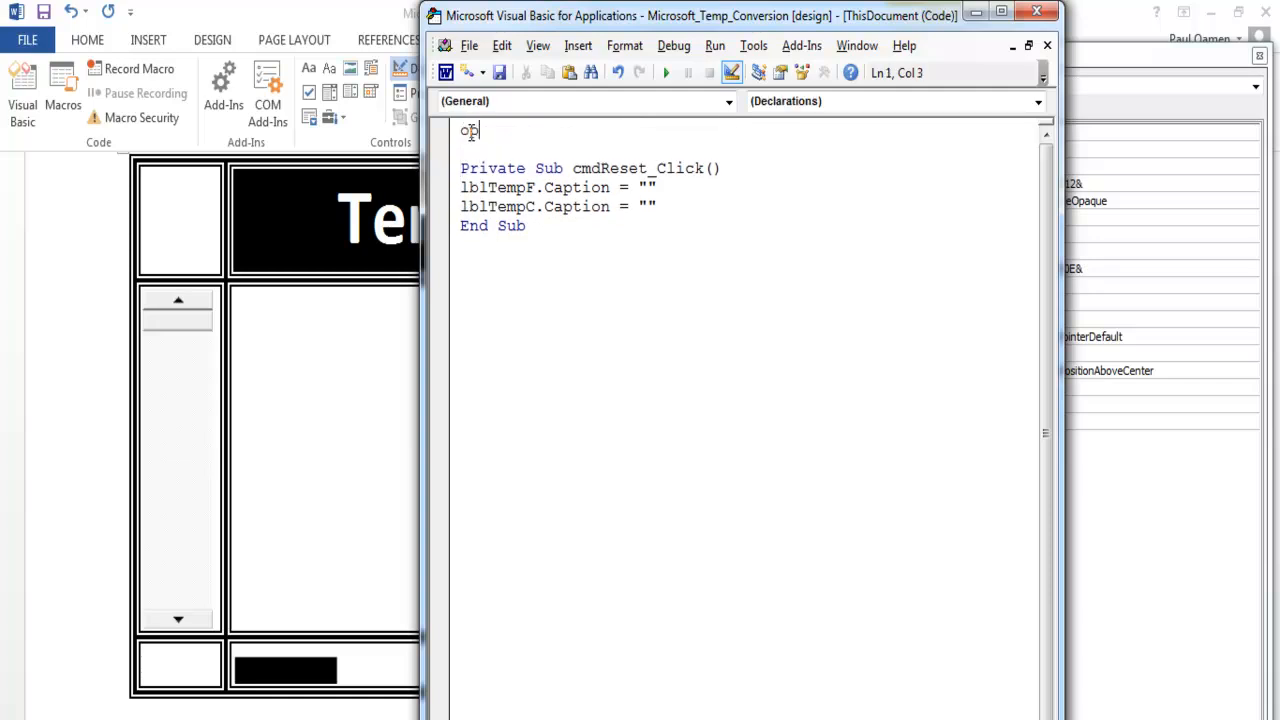
type("tion explicit")
key("Return")
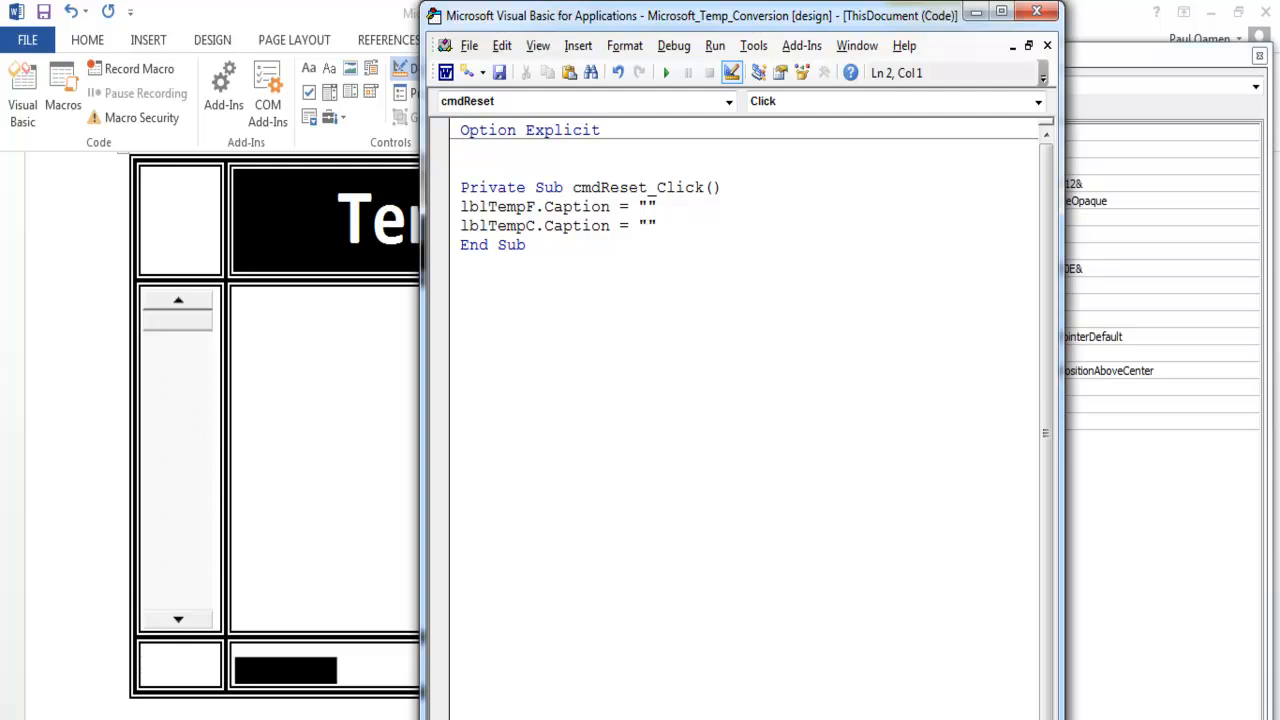
- Declare TempF and TempC as Double on separate, unindented lines below Option Explicit, and return to the Word document
left_click(627, 138)
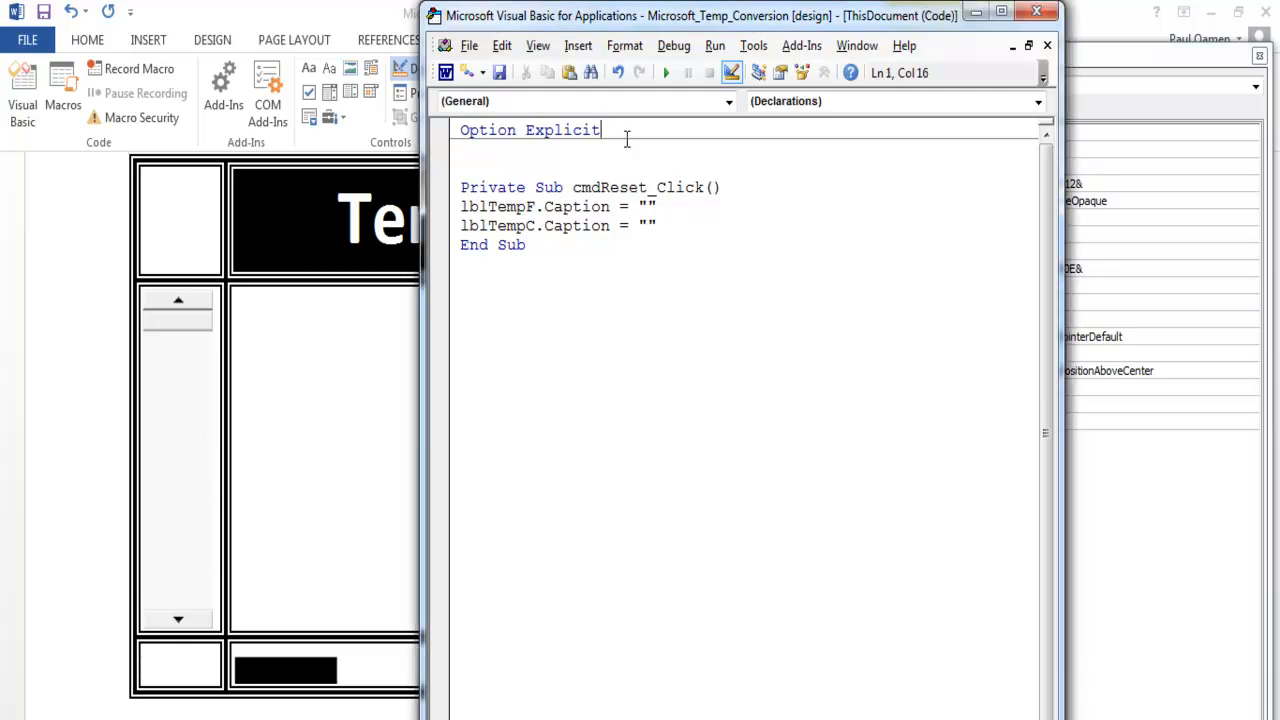
key("Return")
type("Dim TempF As Double  Dim TempC As Double")
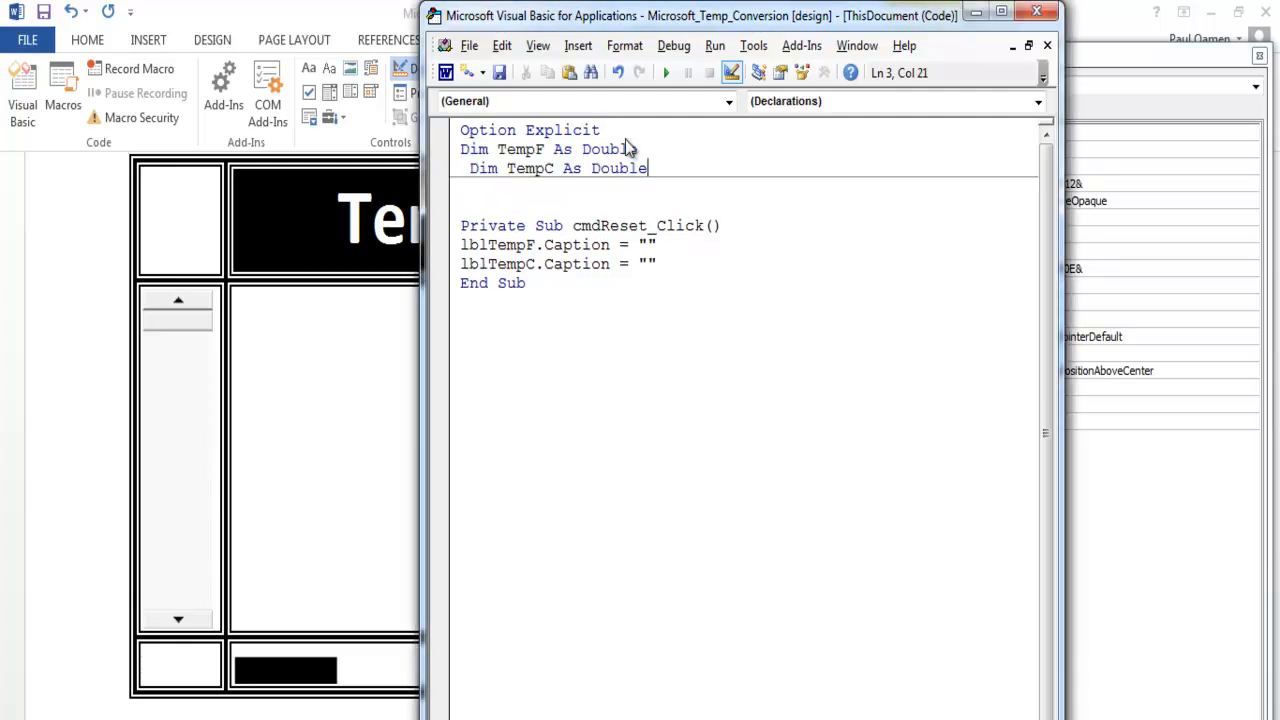
left_click(467, 168)
key("BackSpace")
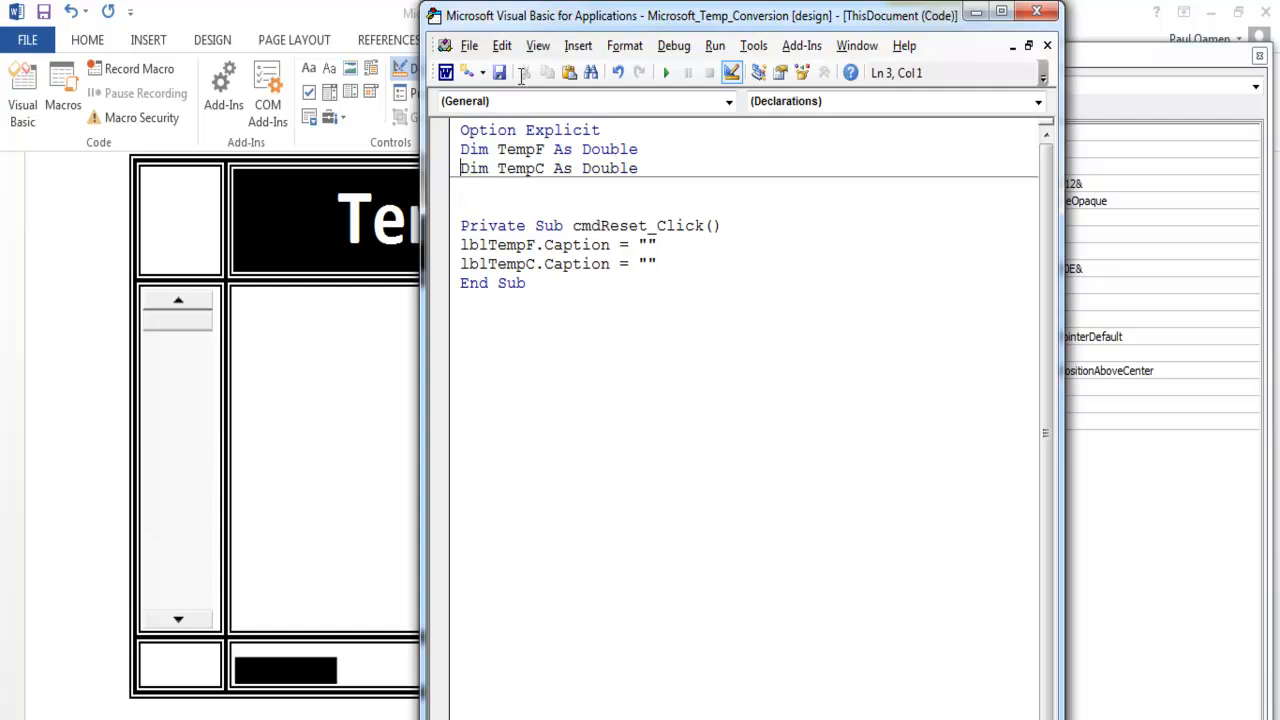
left_click(446, 78)
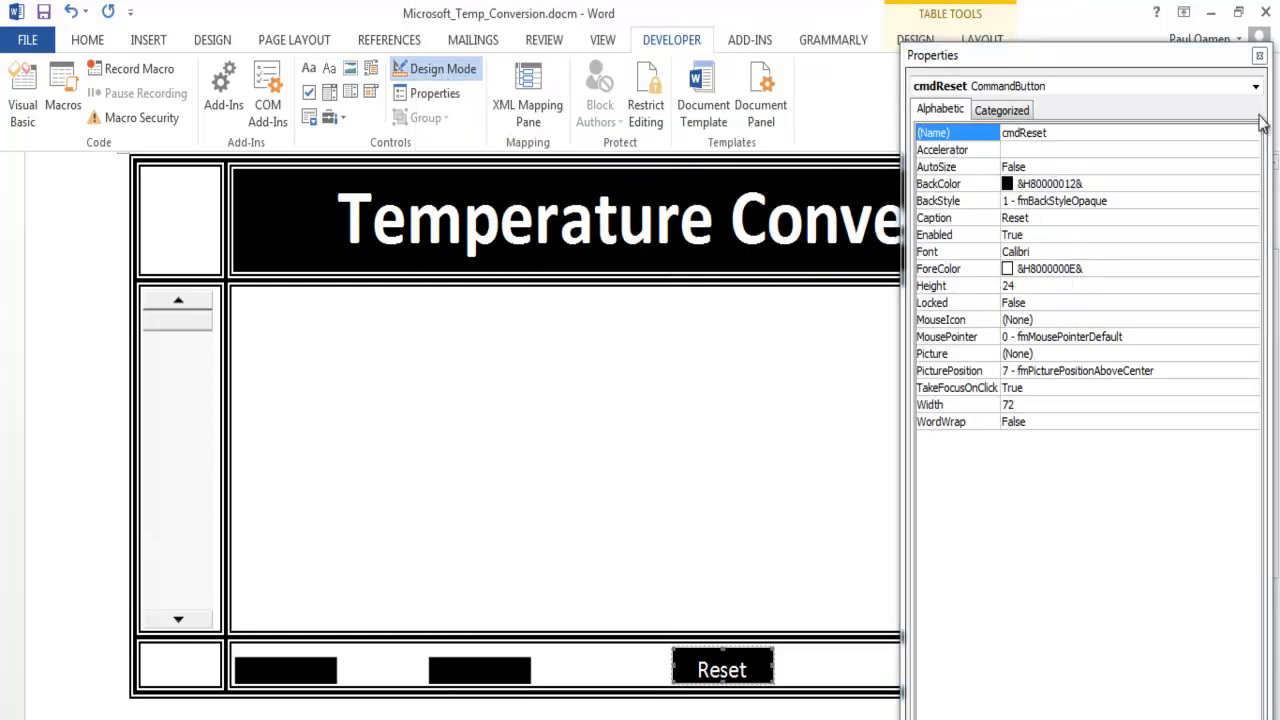
- Set the scroll bar's Min property to -60, Max to 100 and Value to -60
left_click(1259, 57)
left_click(201, 415)
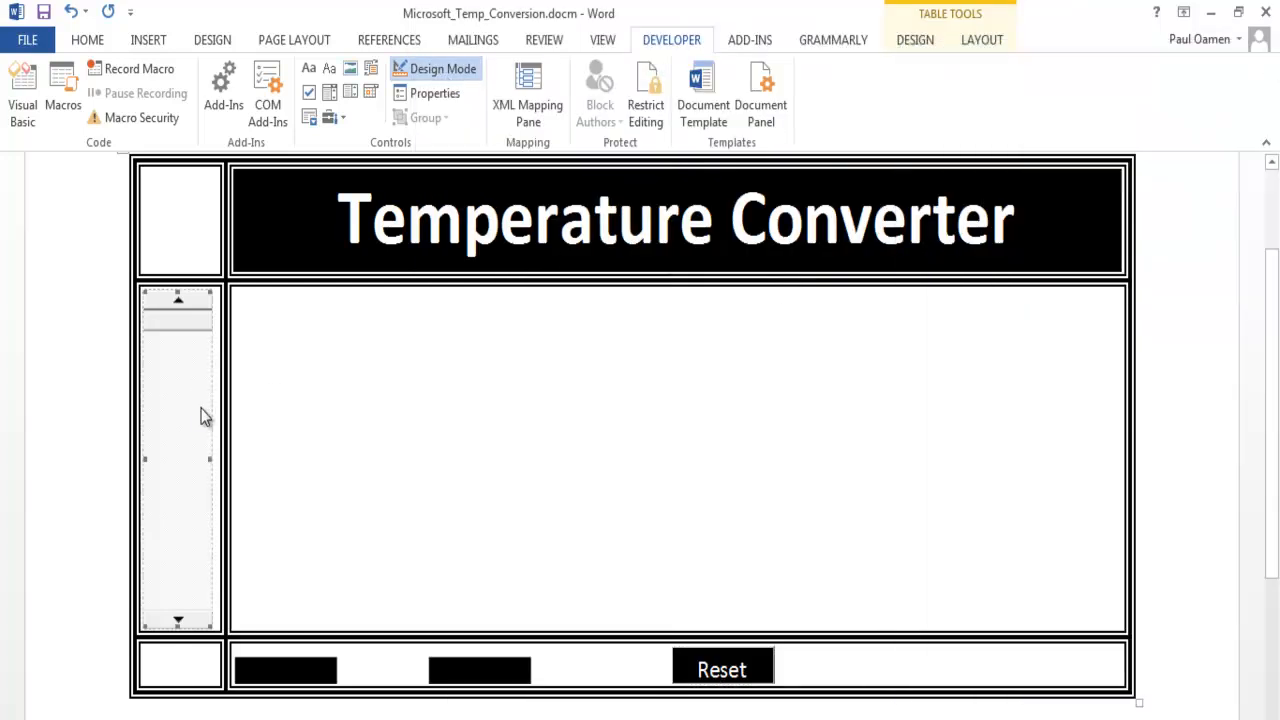
left_click(436, 94)
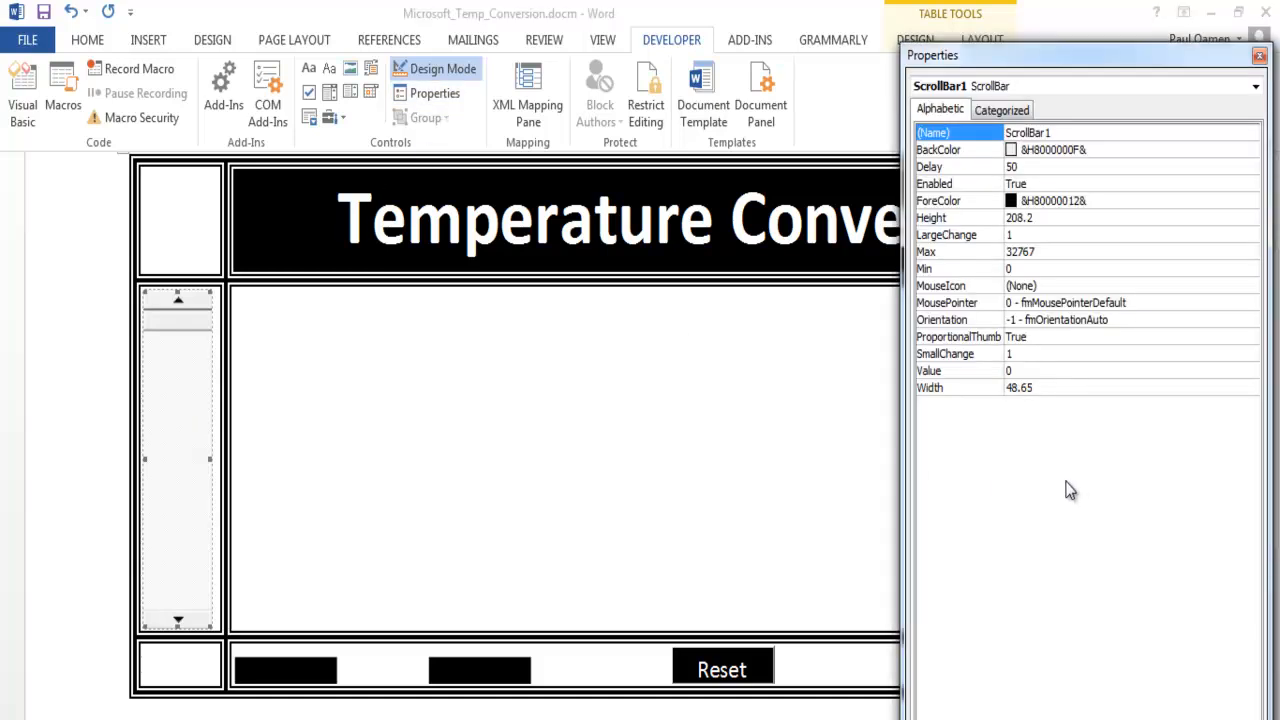
left_click(1022, 269)
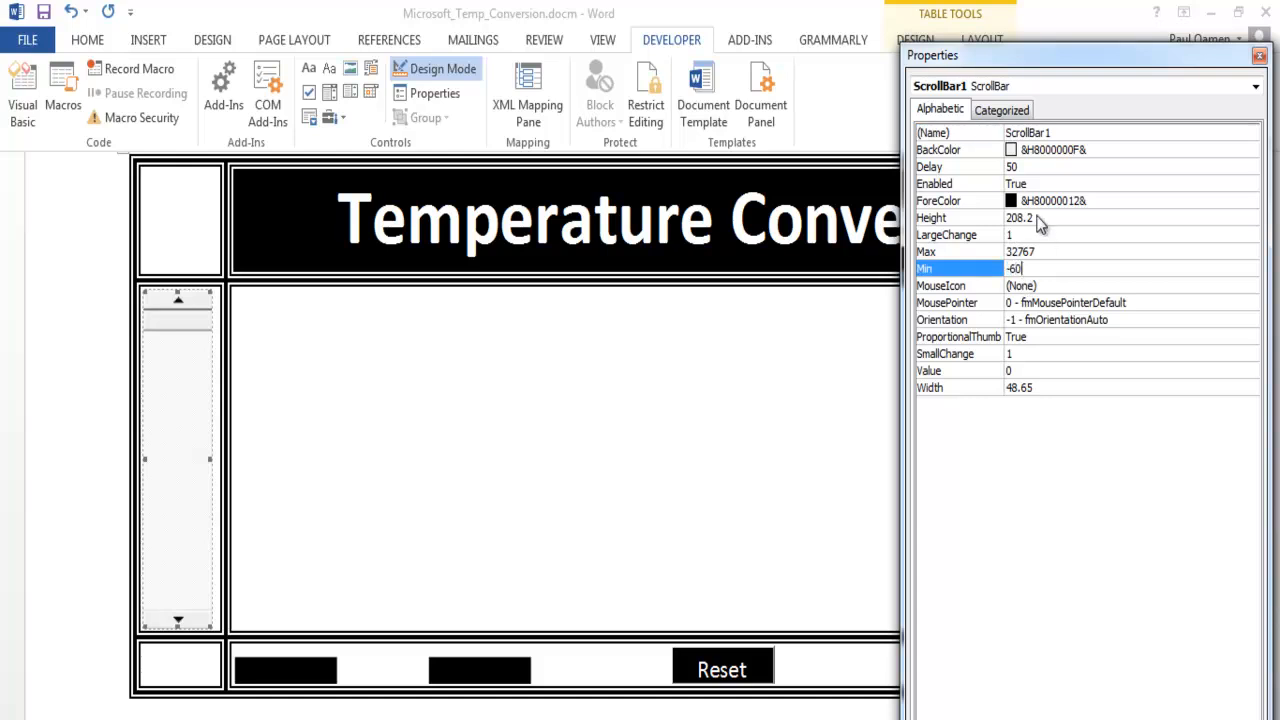
left_click(1028, 251)
type("100")
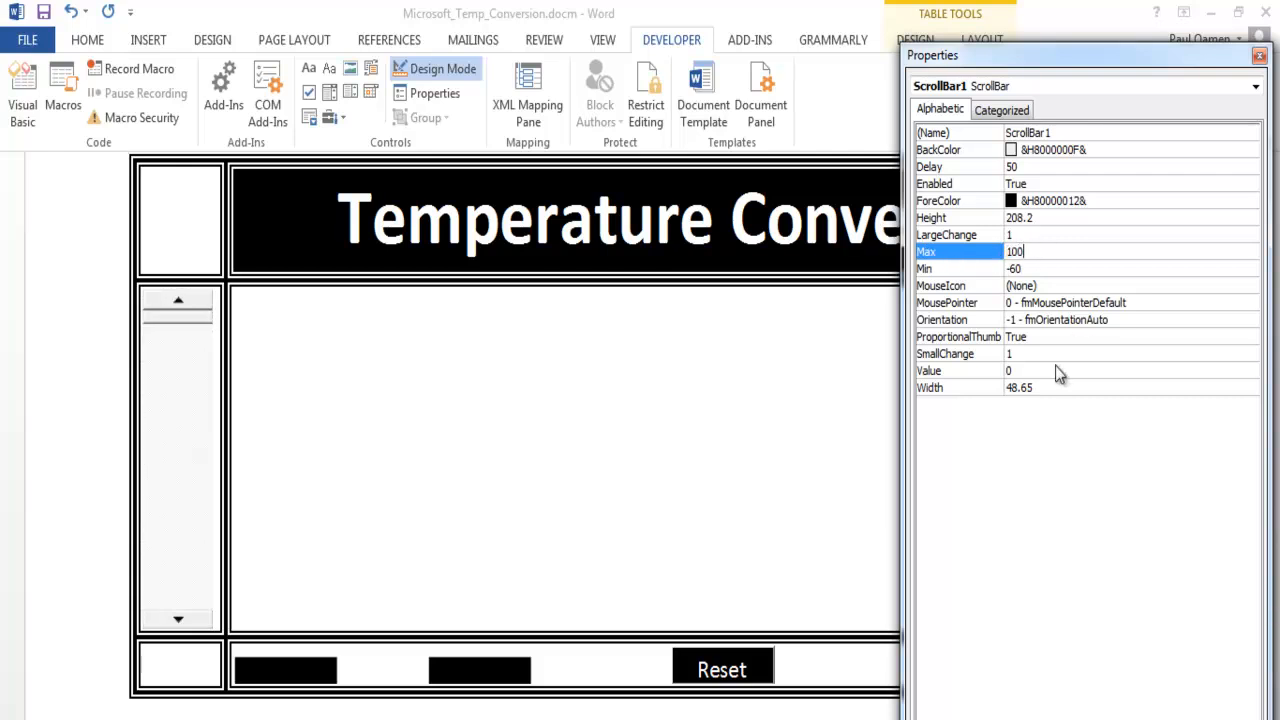
left_click(1040, 372)
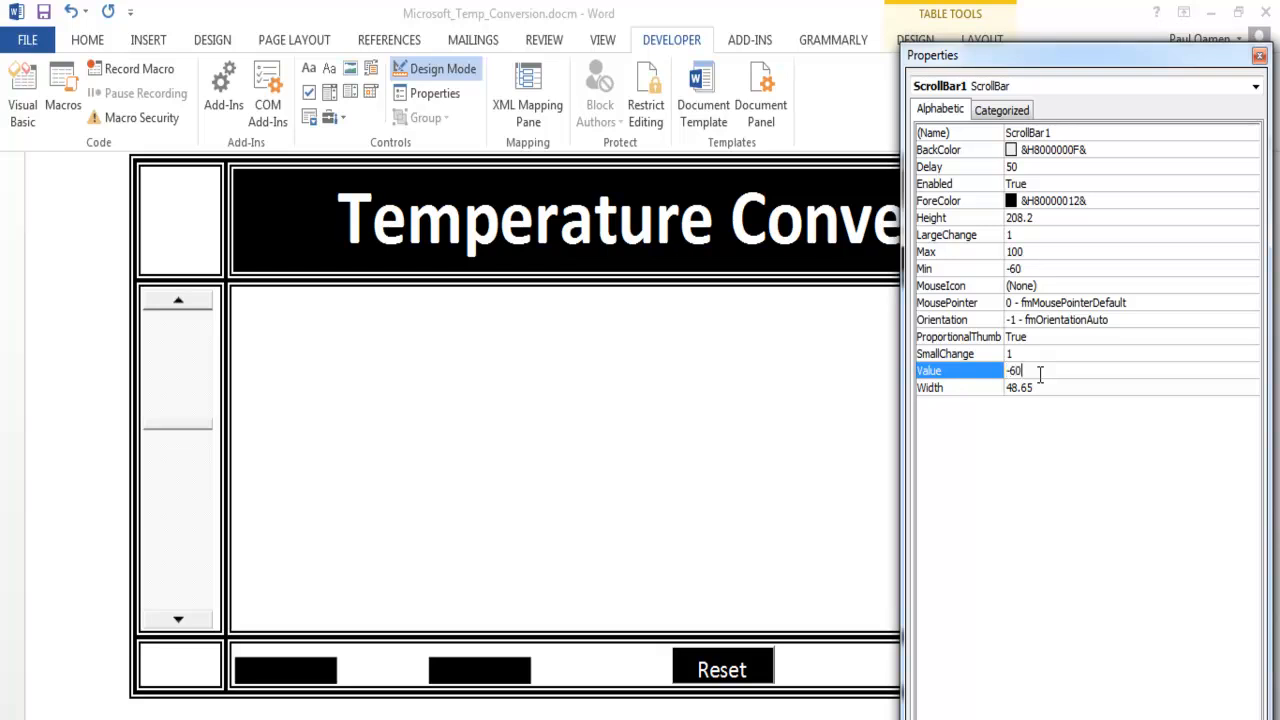
left_click(565, 448)
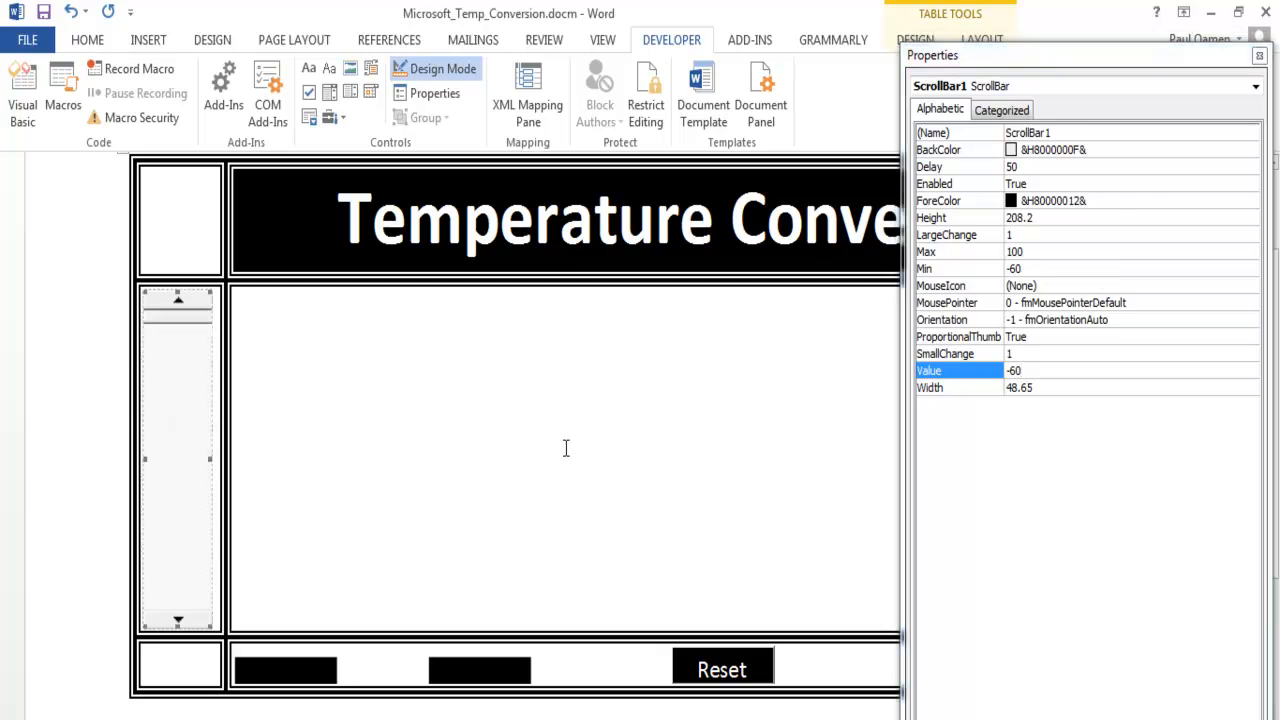
- Enlarge the lblTempC and lblTempF labels upward to match the Reset button's height, and close their properties
left_click(522, 664)
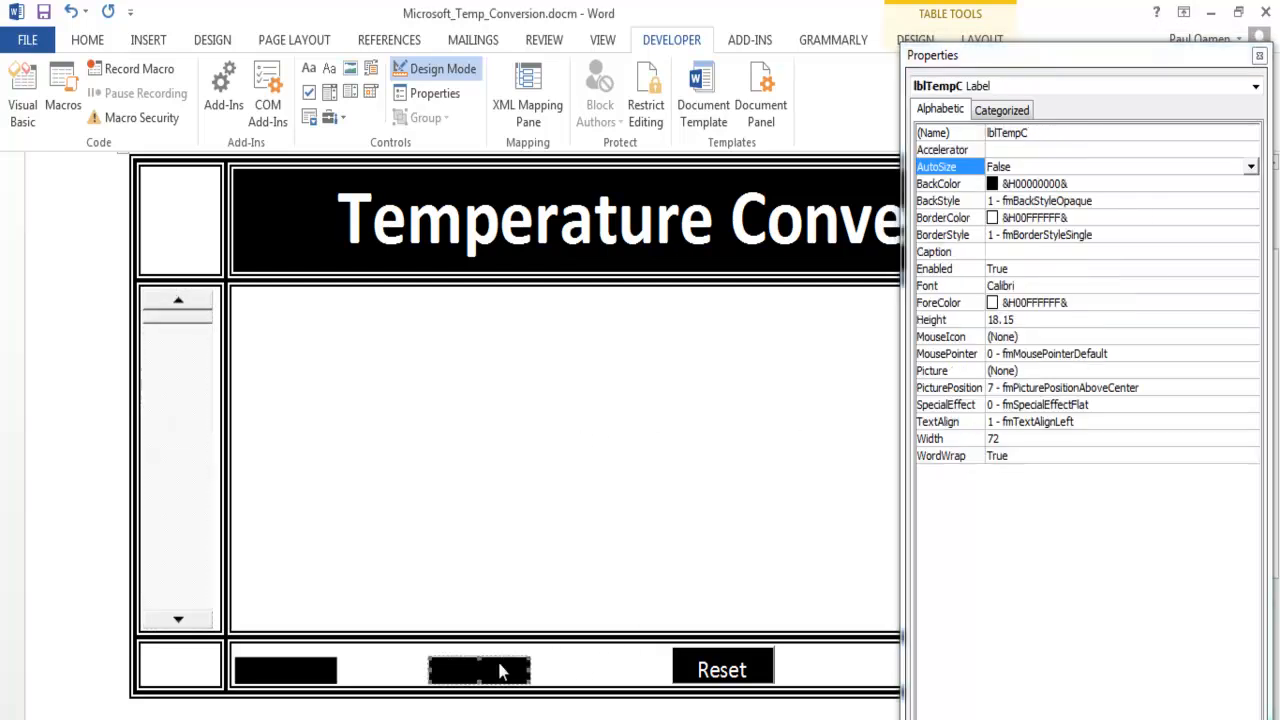
left_click_drag(478, 654, 480, 646)
left_click(293, 678)
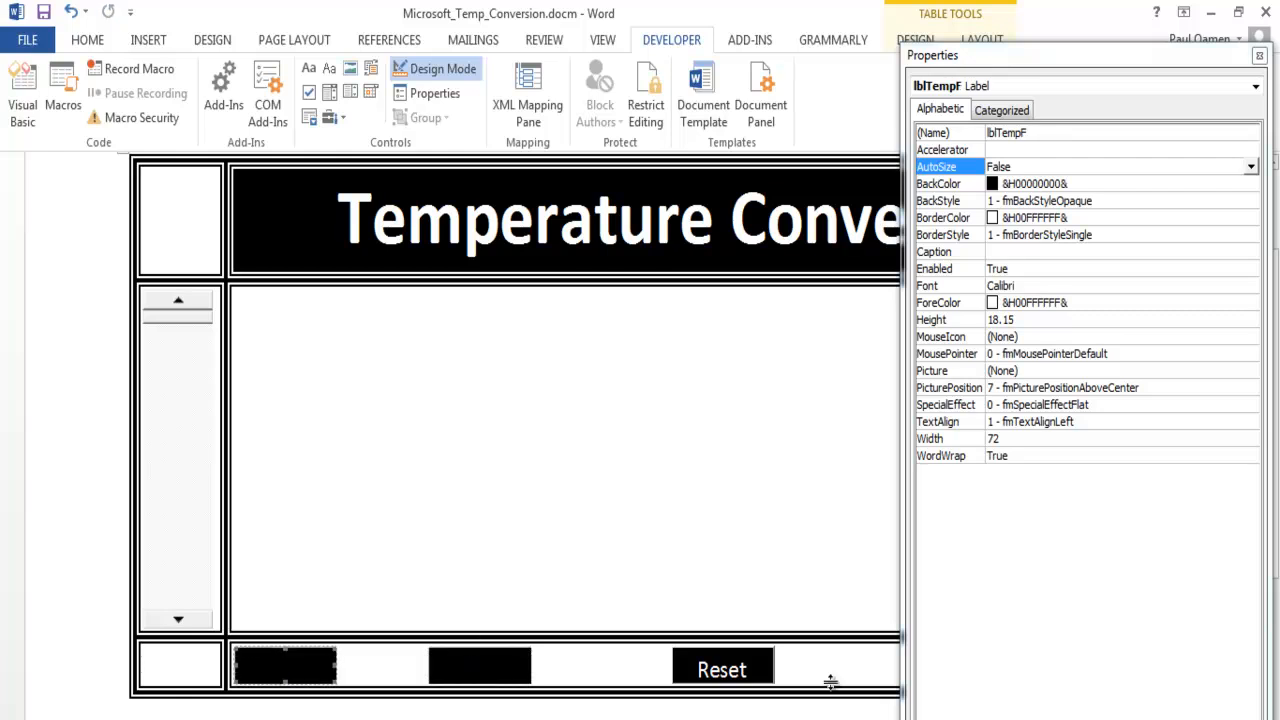
left_click(1260, 56)
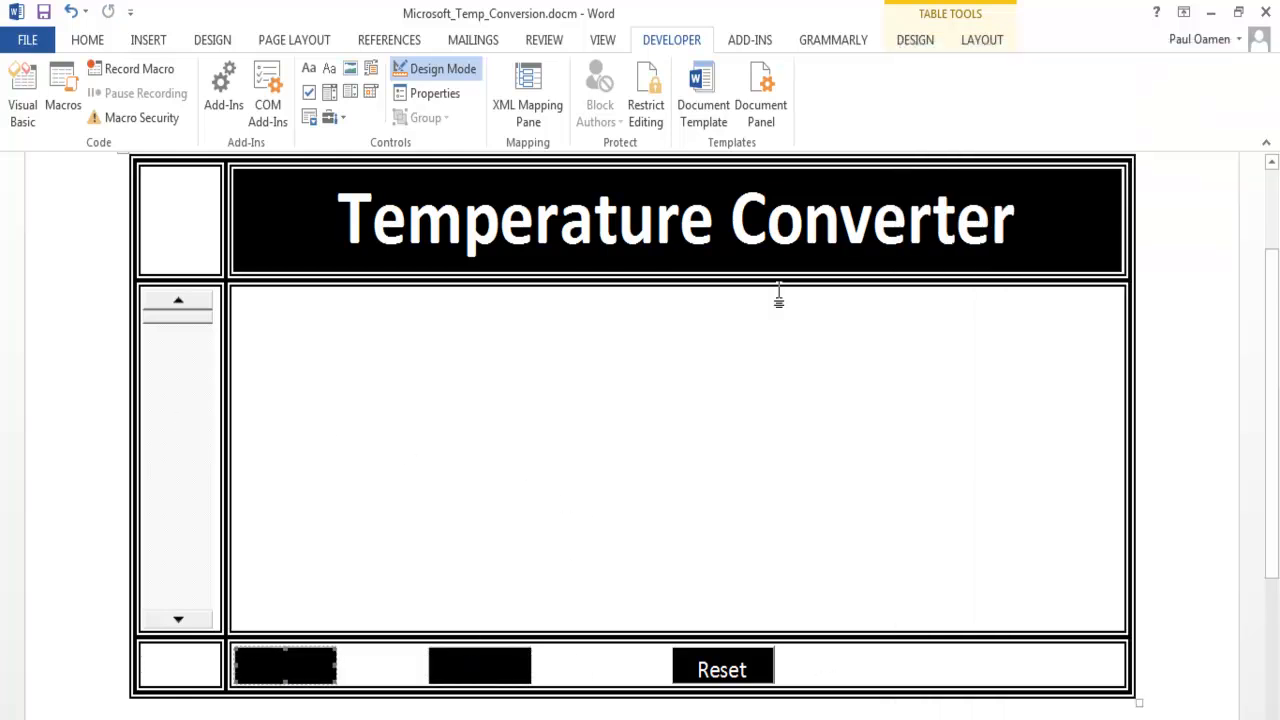
- Open the scroll bar's Change procedure and paste the four-line conversion code computing TempC = ((TempF - 32) * 5 / 9), aligning its first line with the rest
double_click(174, 411)
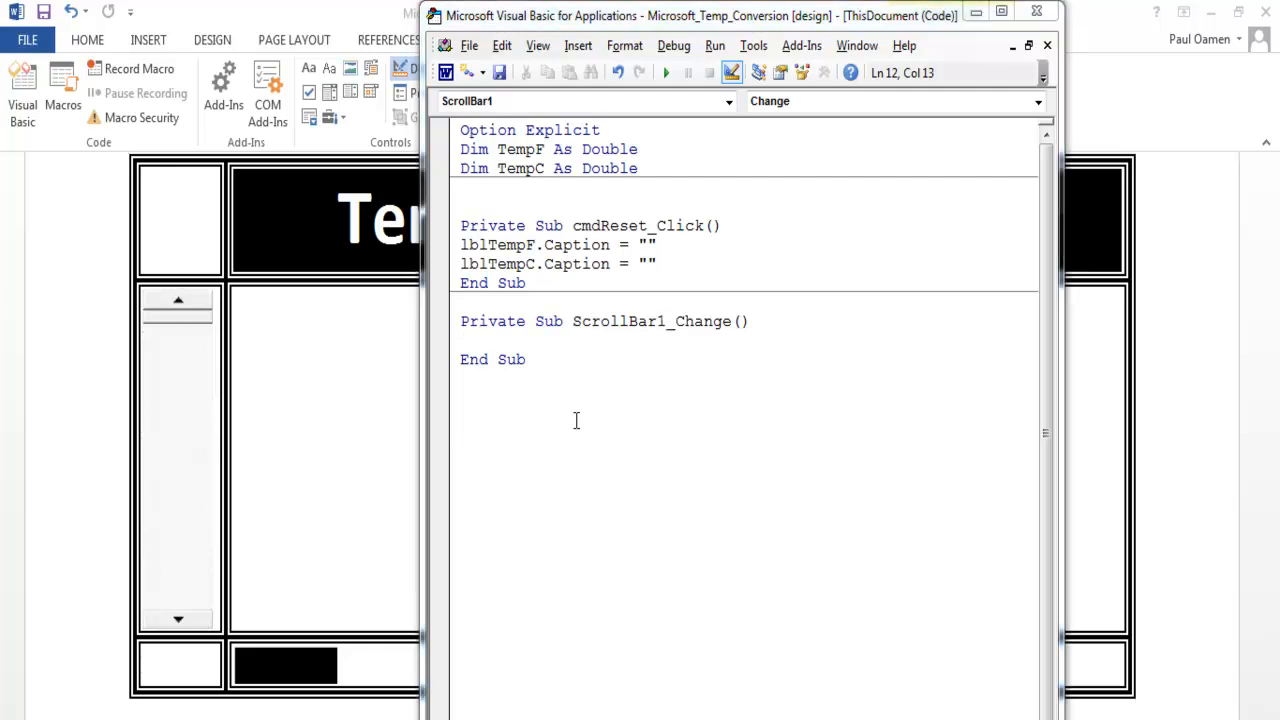
left_click(509, 340)
type("TempF = ScrollBar1.Value             lblTempF.Caption = (TempF)             TempC = ((TempF - 32) * 5 / 9)             lblTempC.Caption = (TempC)")
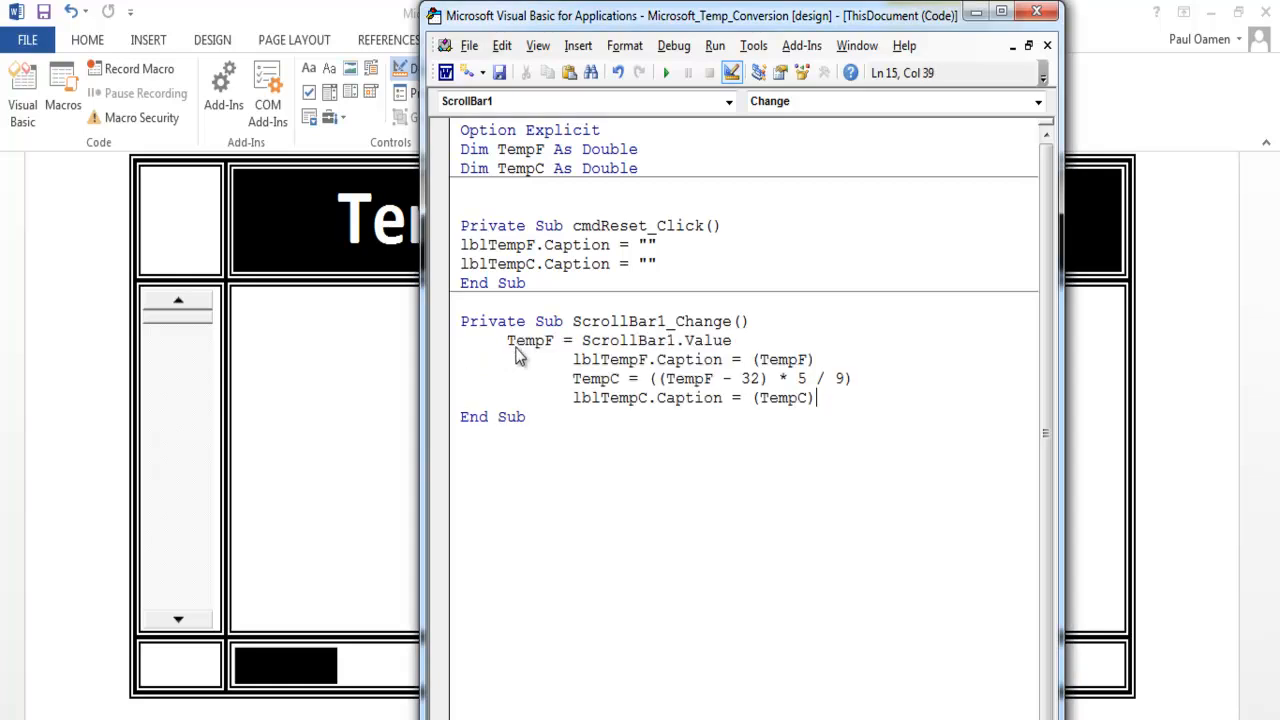
left_click(509, 340)
key("Tab")
key("Tab")
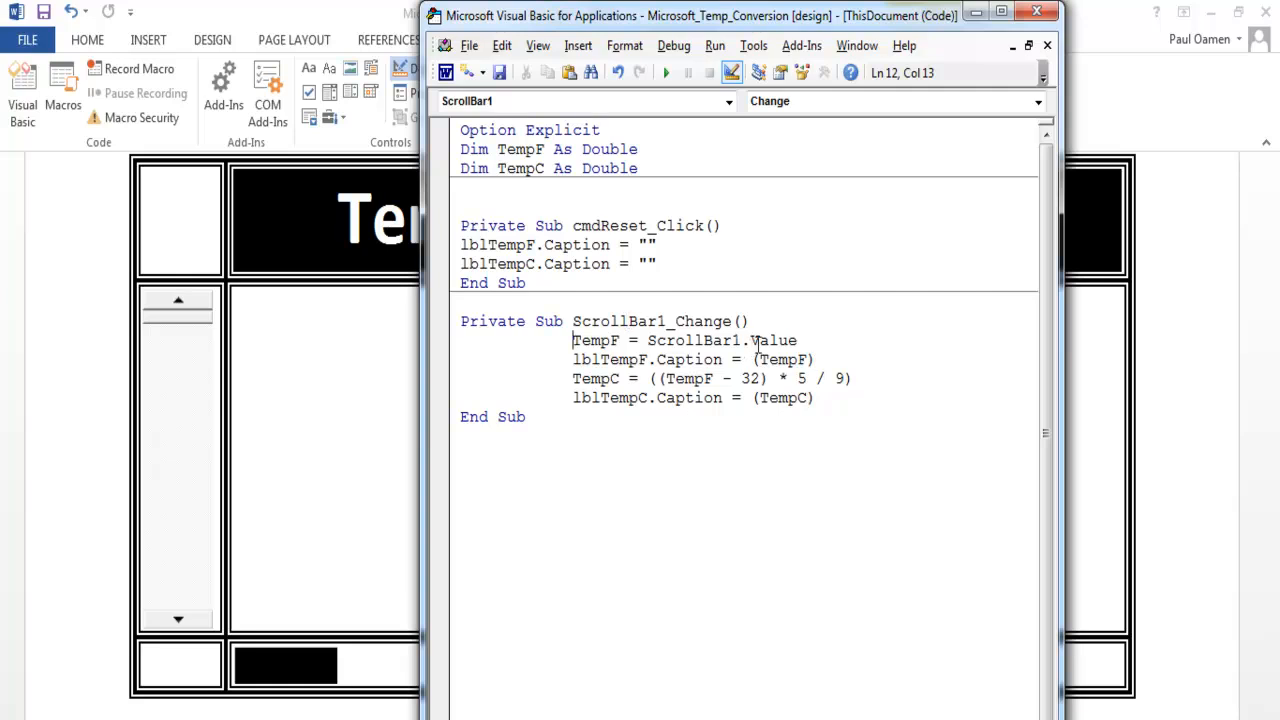
- Add a blank line above and below the conversion code inside ScrollBar1_Change
left_click_drag(856, 378, 658, 378)
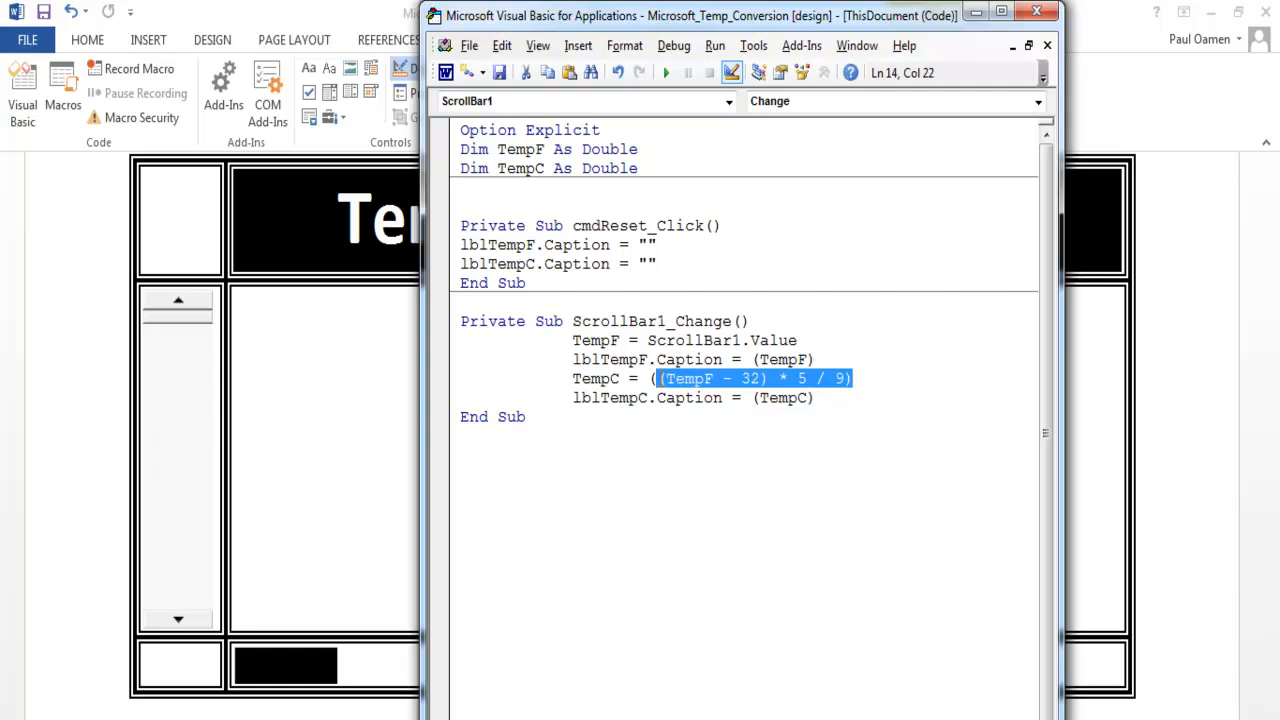
left_click(708, 378)
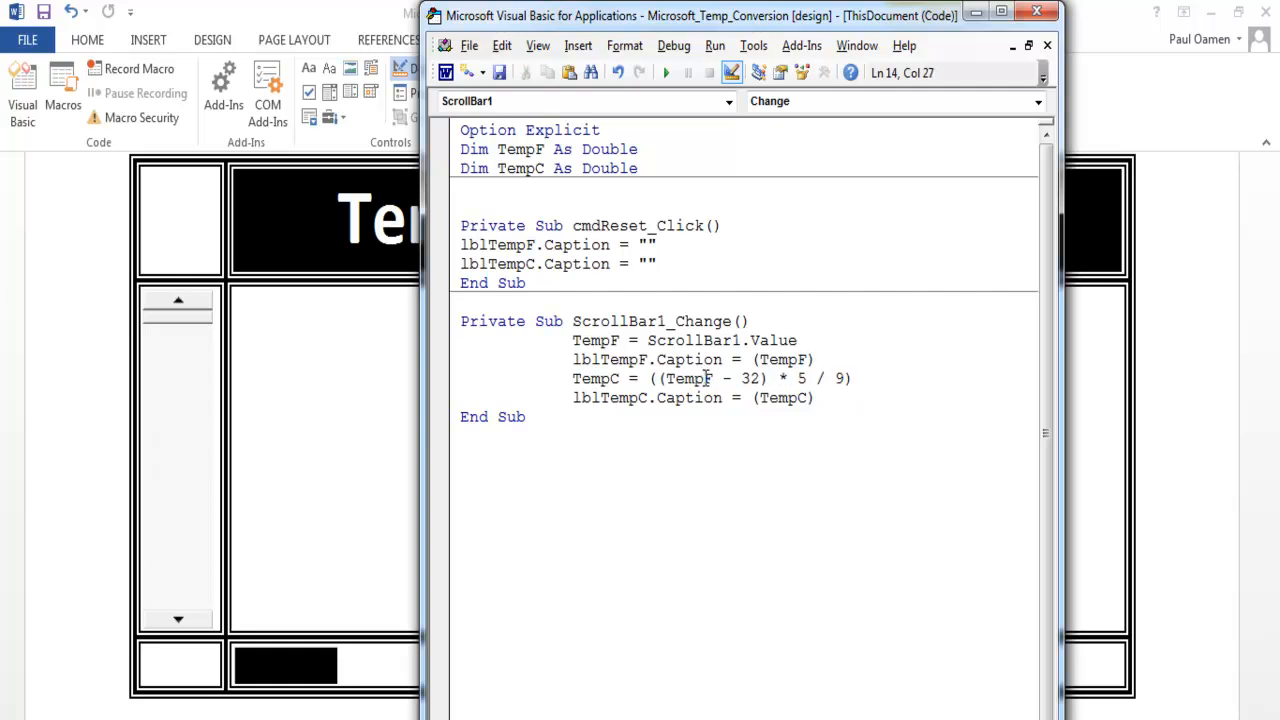
left_click(762, 320)
key("Return")
left_click(828, 417)
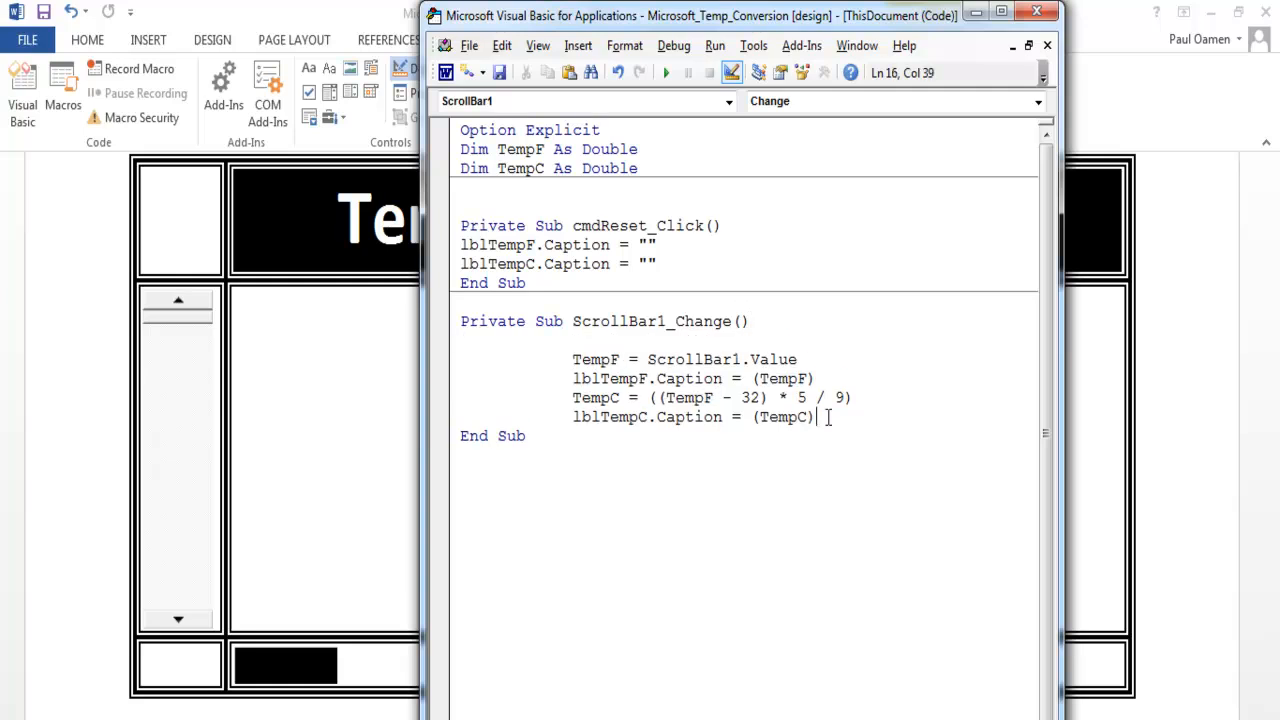
key("Return")
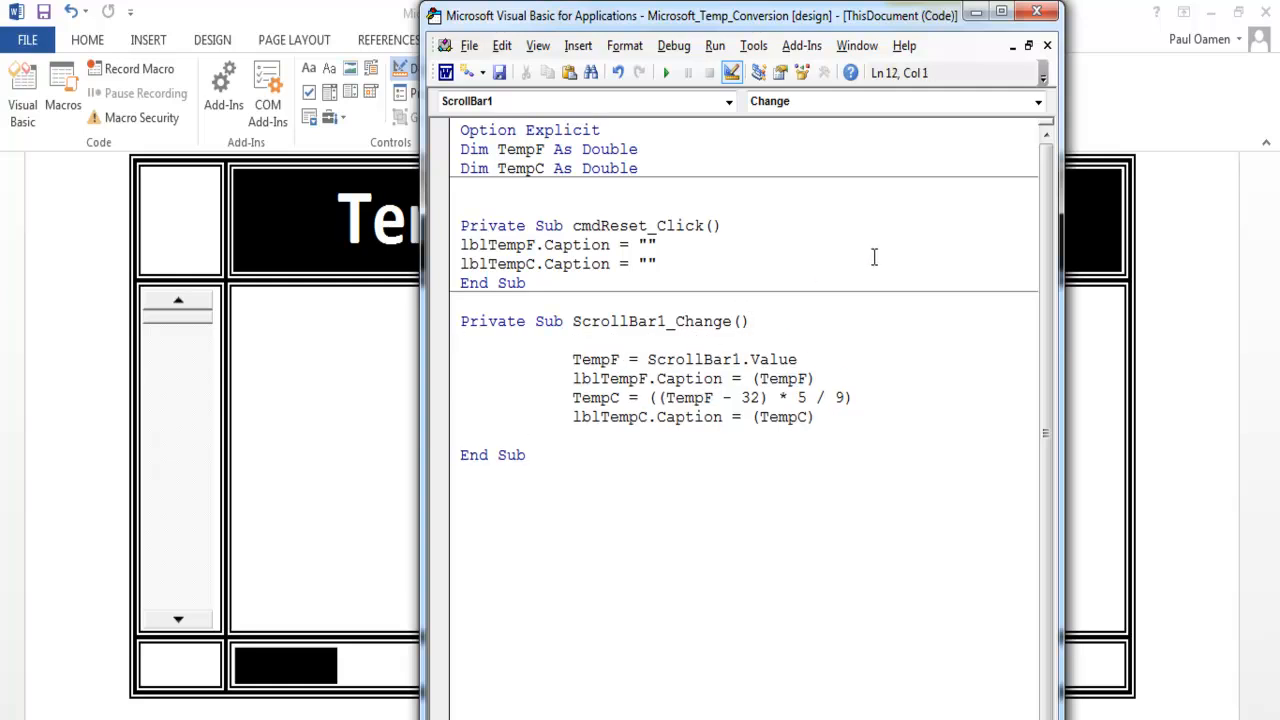
- Create a Scroll event procedure for ScrollBar1 in the code module
left_click(1038, 101)
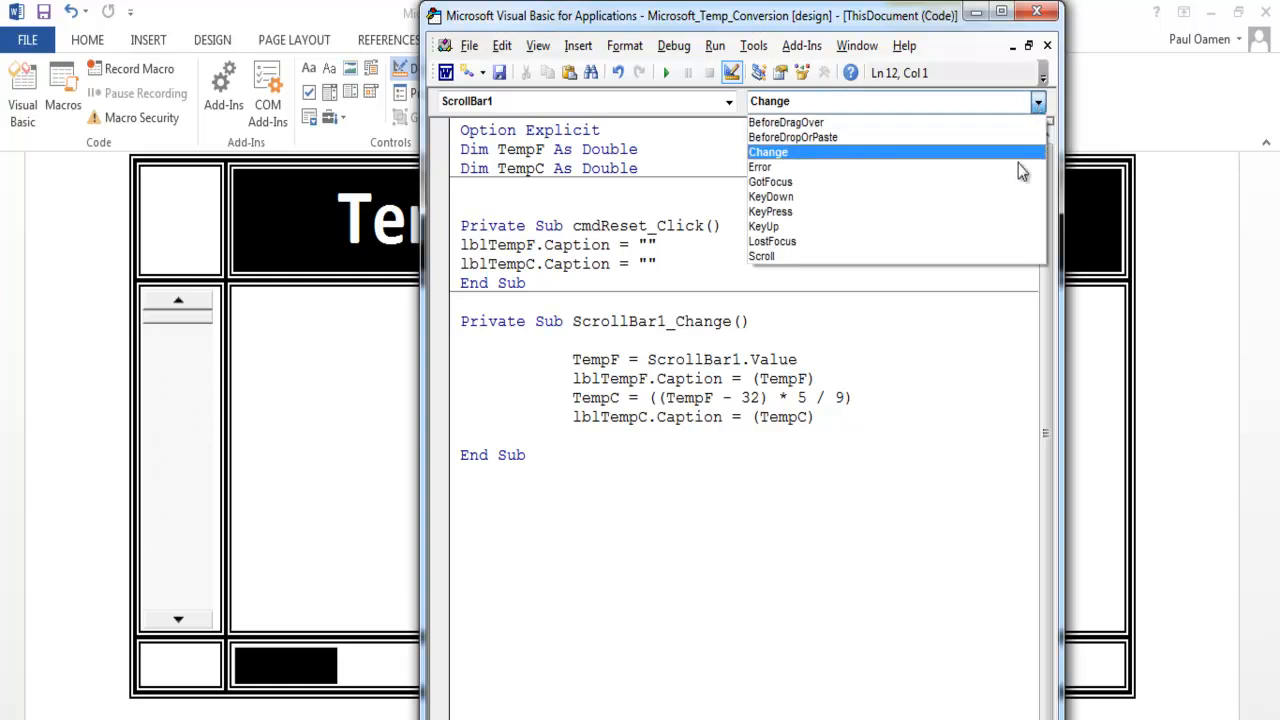
left_click(1015, 157)
left_click(785, 343)
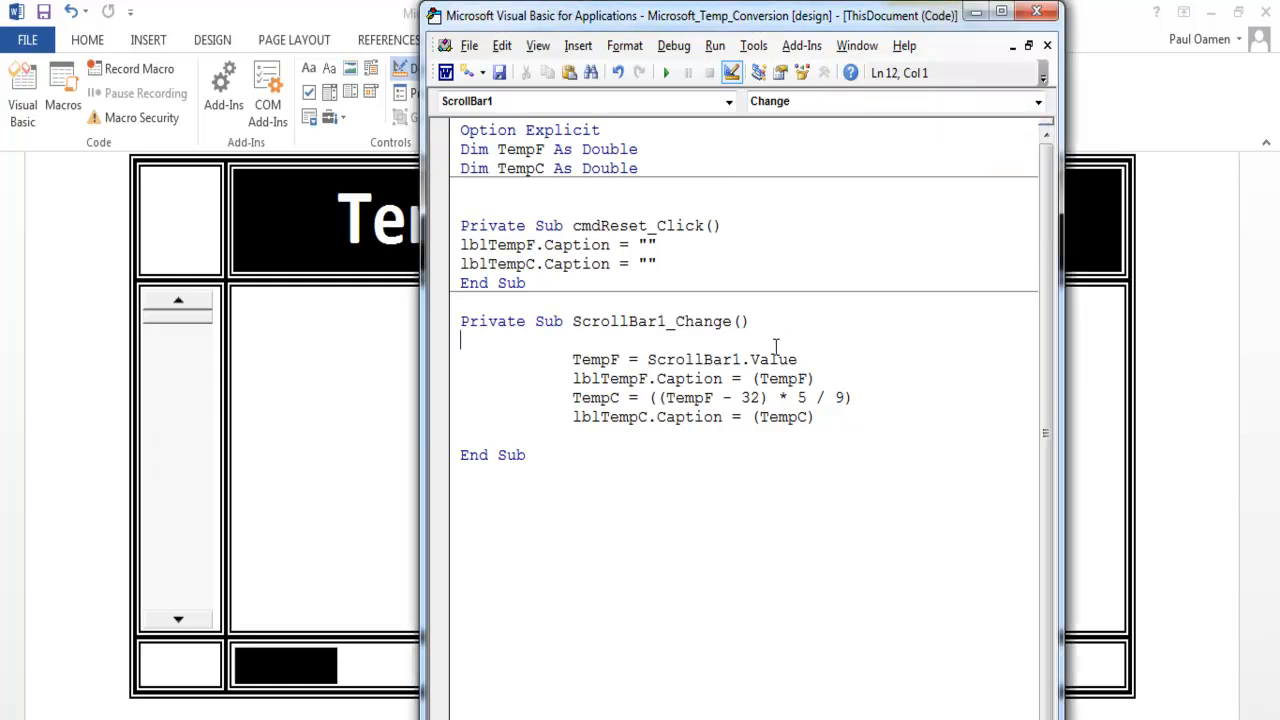
left_click(1038, 101)
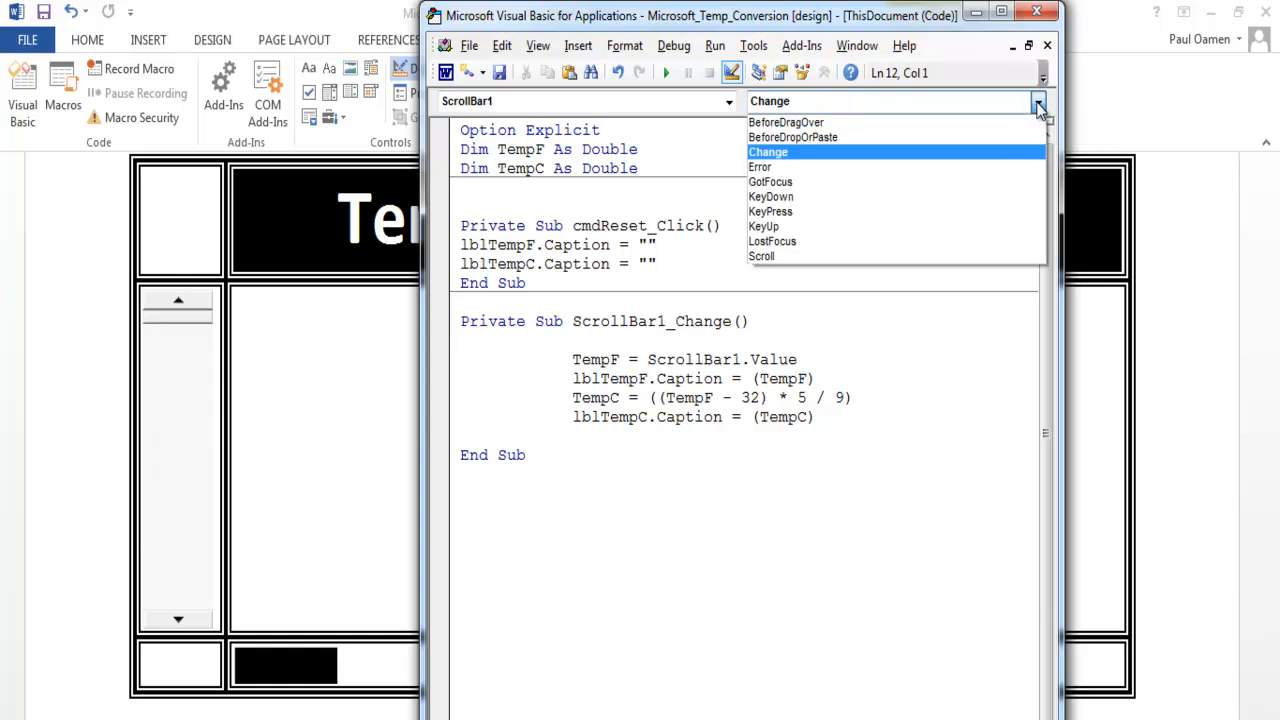
left_click(775, 256)
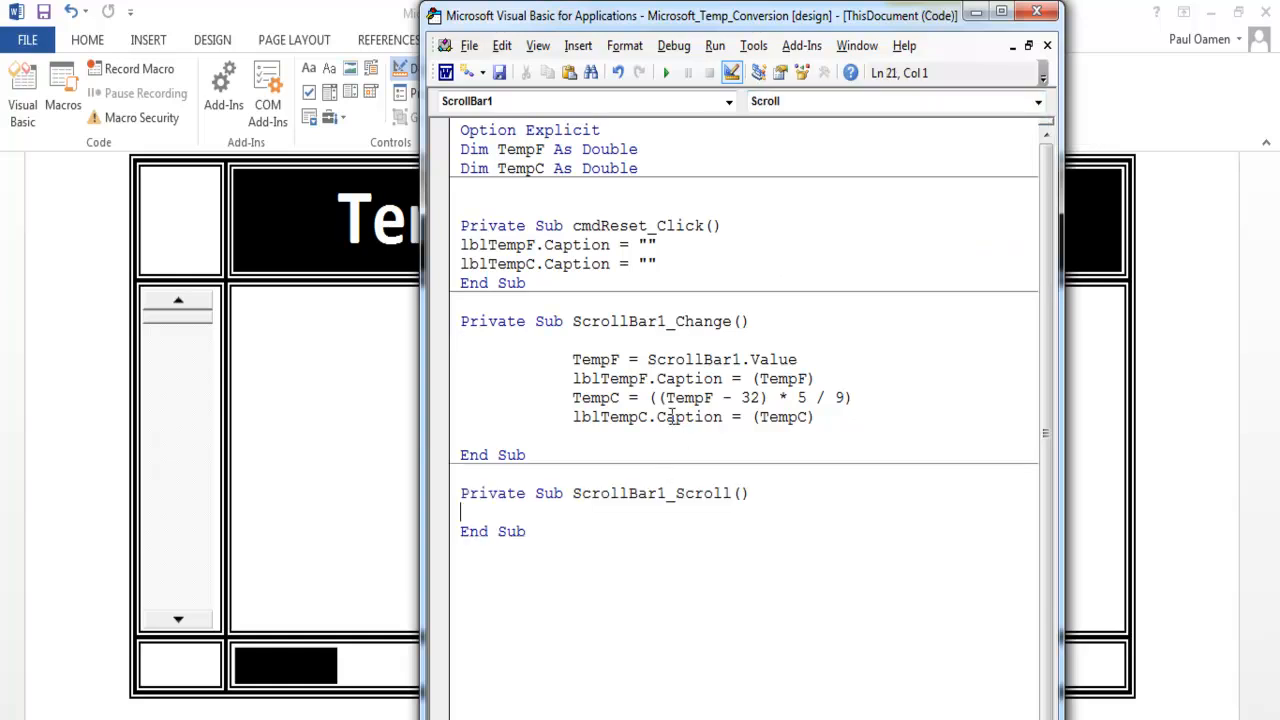
- Copy the four conversion lines from ScrollBar1_Change into ScrollBar1_Scroll and indent the first line to align with the others
left_click_drag(575, 347, 835, 432)
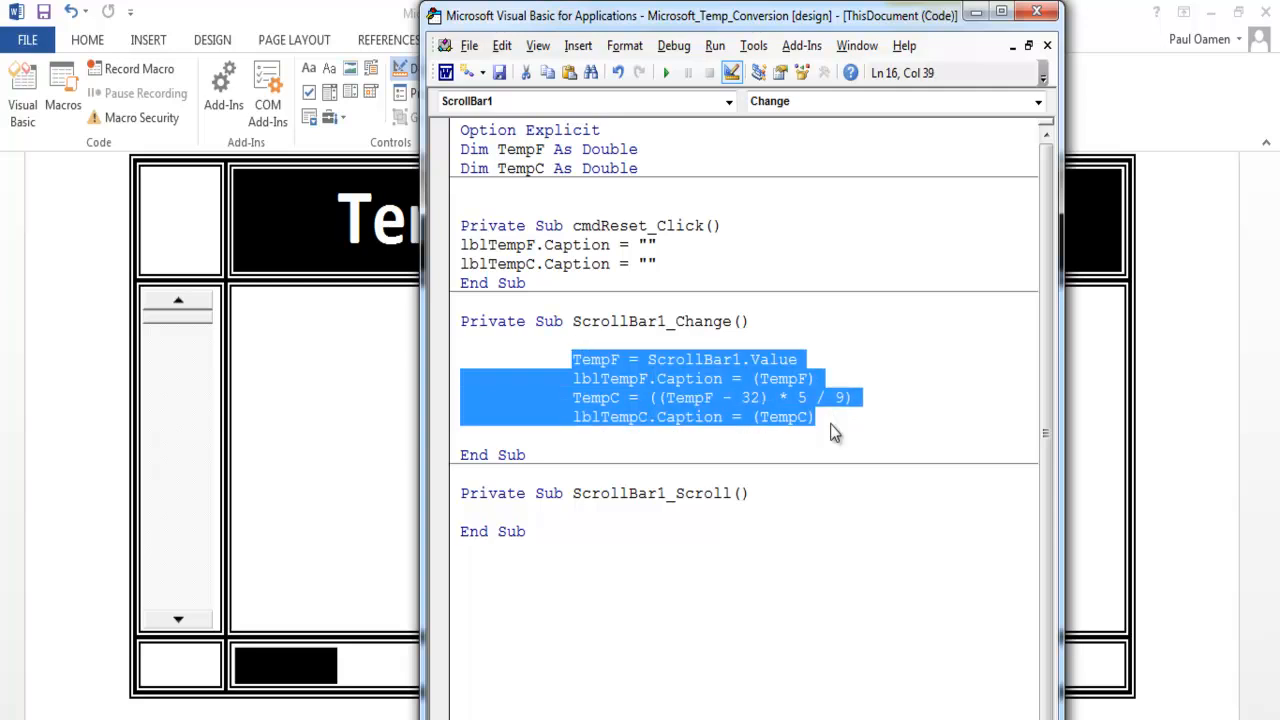
left_click(648, 512)
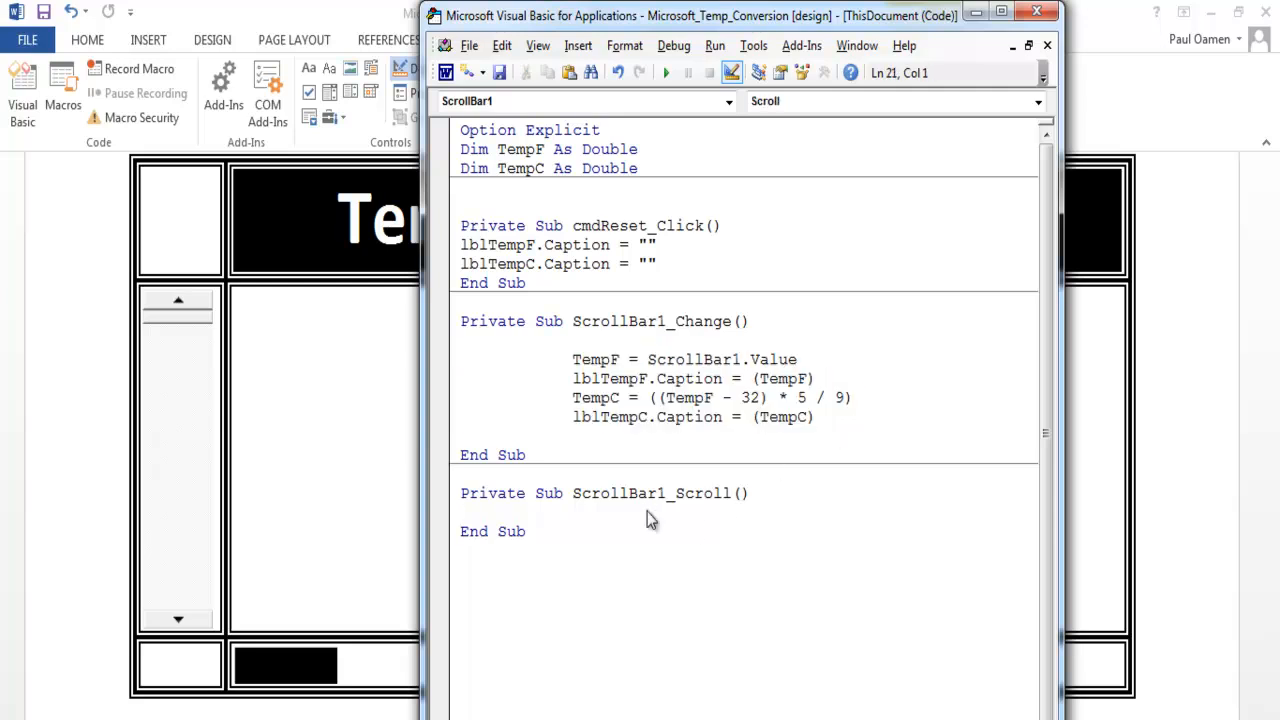
type("TempF = ScrollBar1.Value             lblTempF.Caption = (TempF)             TempC = ((TempF - 32) * 5 / 9)             lblTempC.Caption = (TempC)")
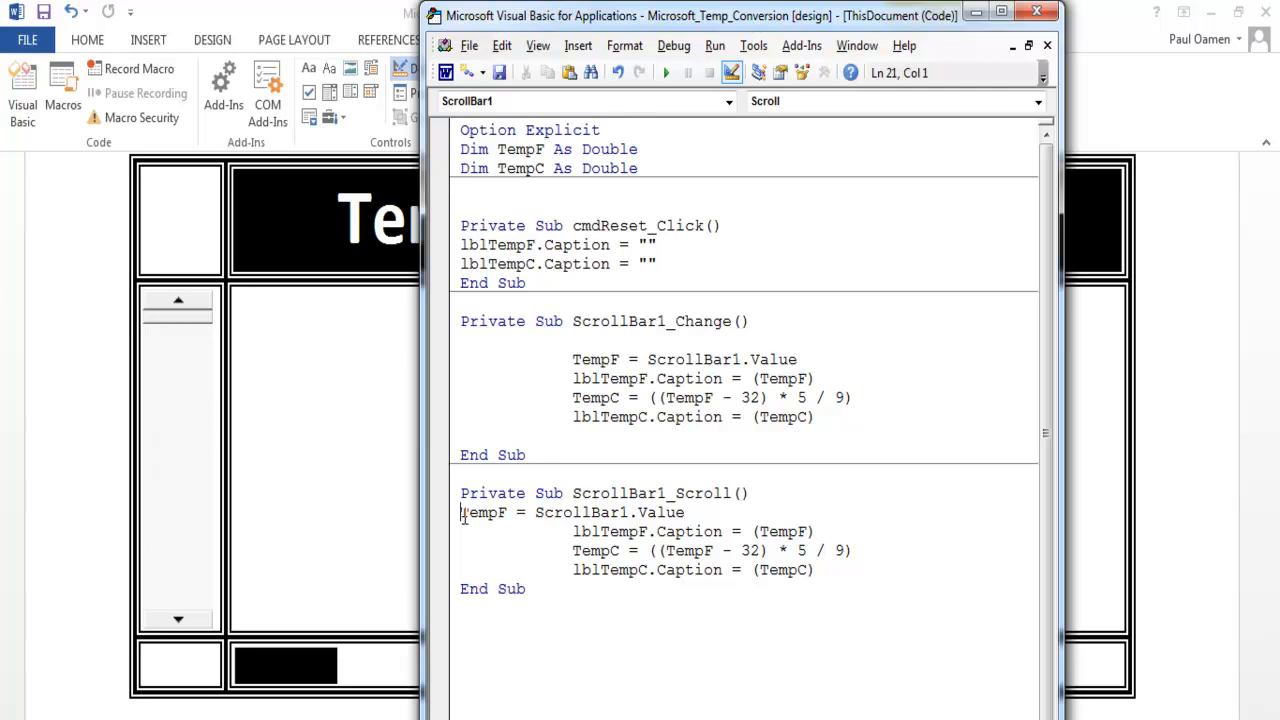
key("Tab")
key("Tab")
key("Tab")
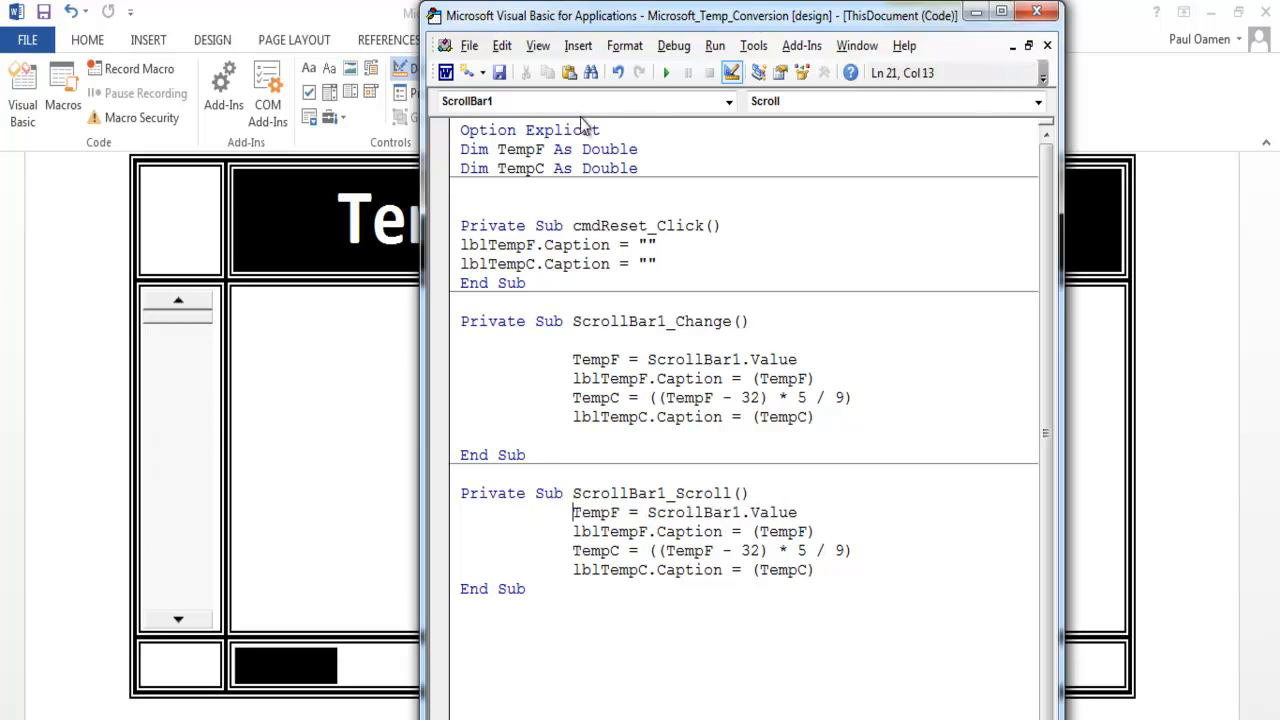
- Return to the Word document, turn off Design Mode and test the conversion by moving the scroll bar down to -36
left_click(454, 80)
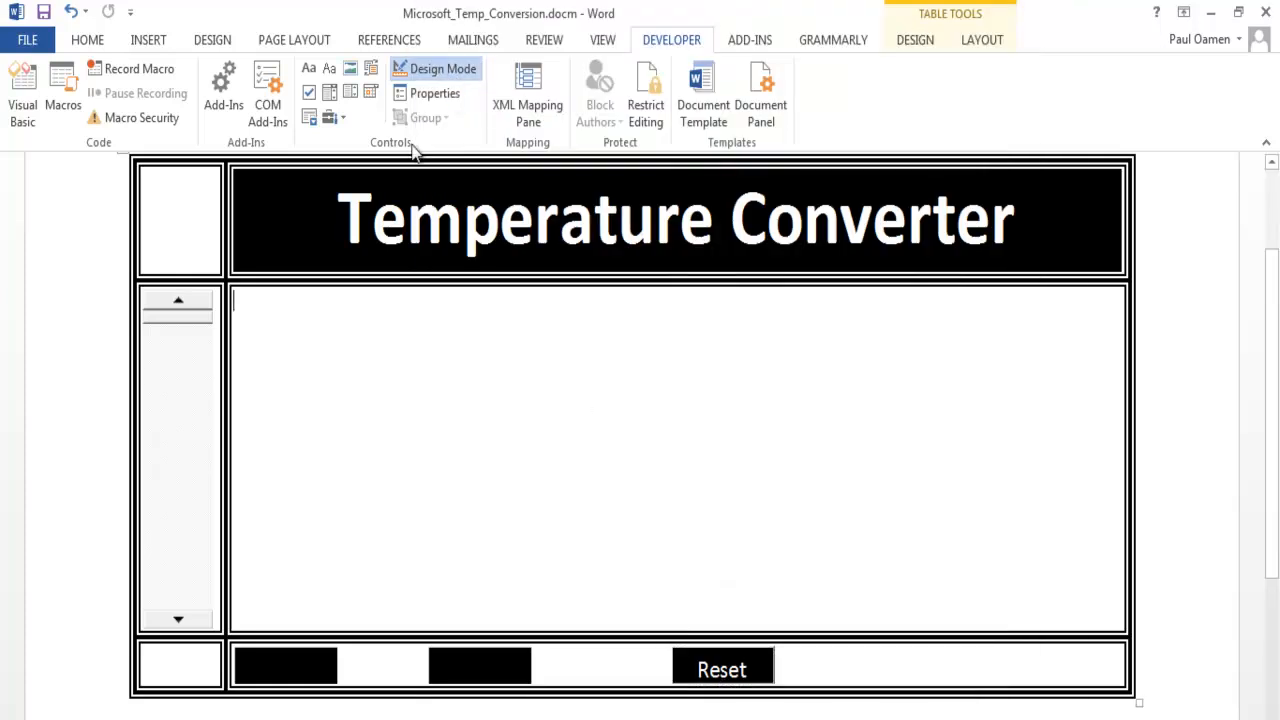
left_click(434, 72)
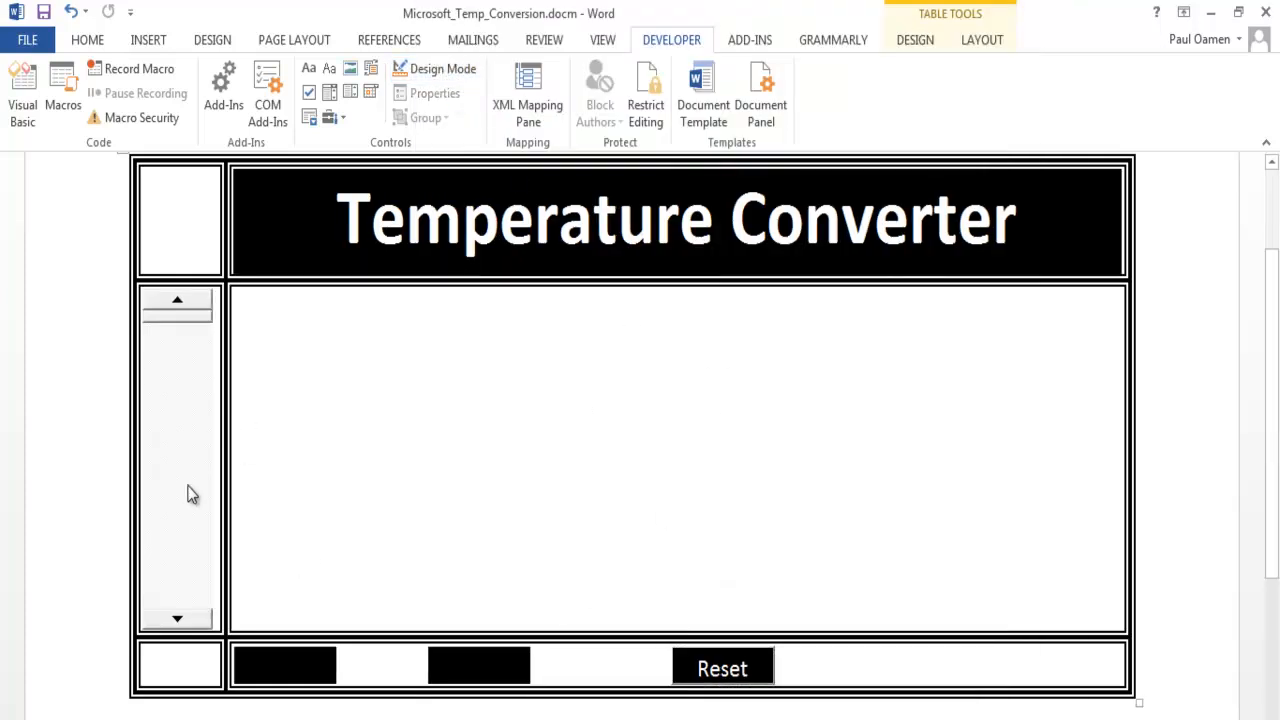
left_click(175, 623)
left_click(175, 623)
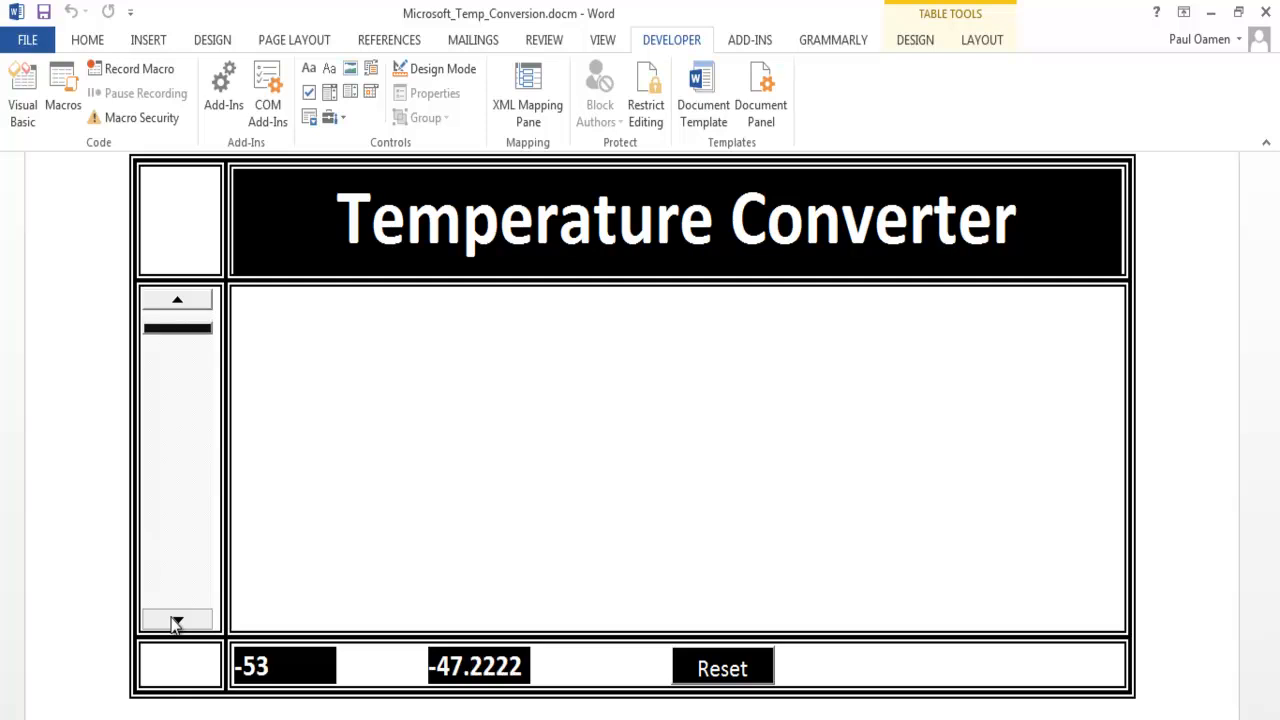
left_click(175, 623)
left_click(175, 623)
left_click(175, 623)
left_click(175, 623)
left_click(175, 623)
left_click(175, 623)
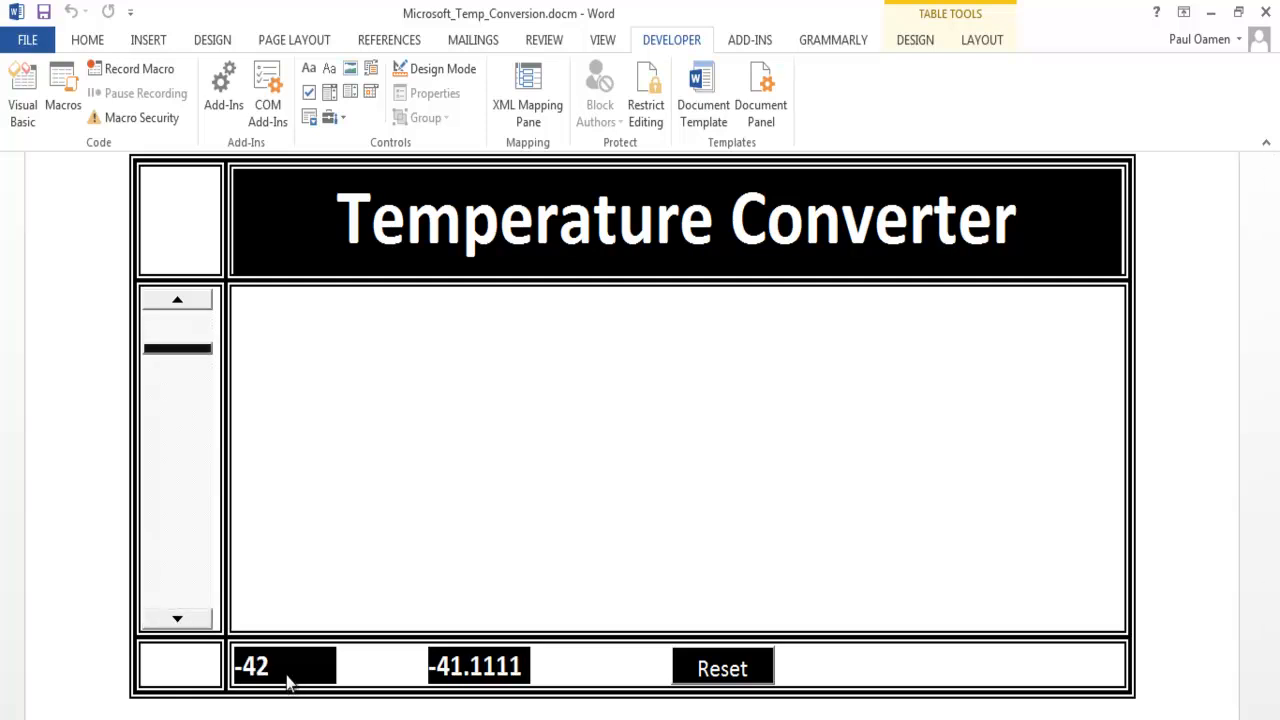
left_click(203, 625)
left_click(203, 625)
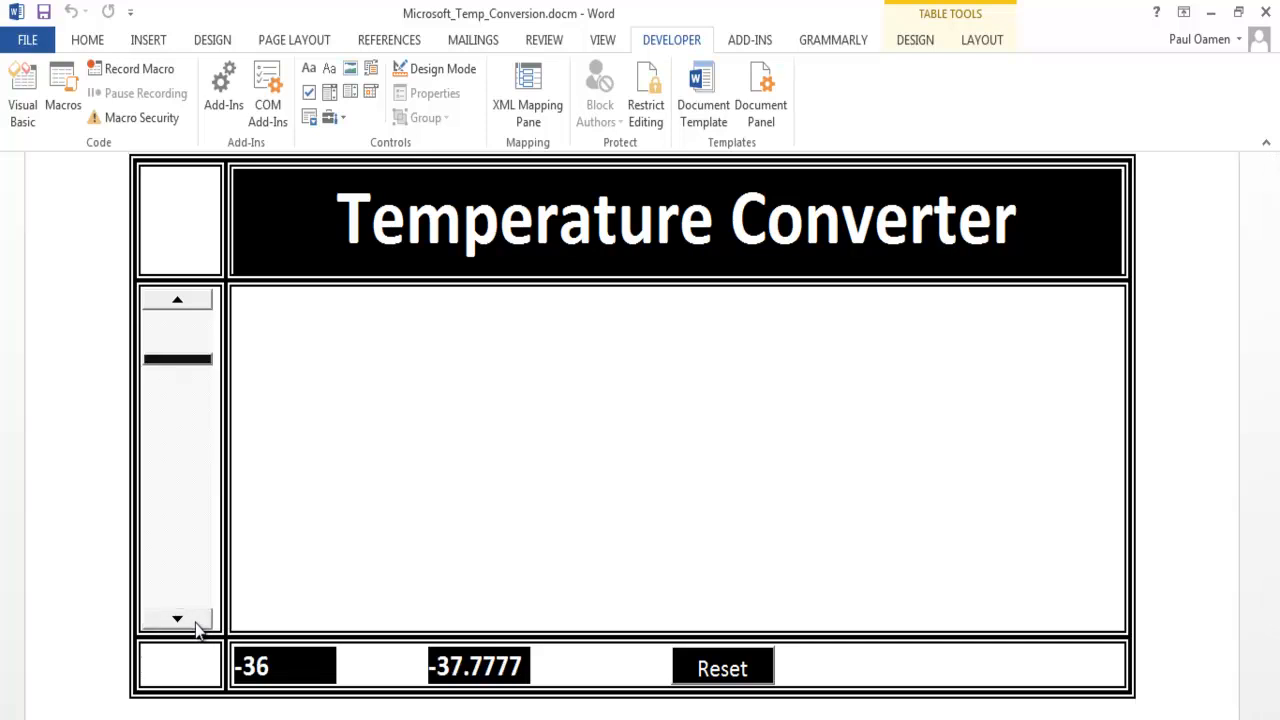
- Test the scroll bar at -40 and -36, clear both labels with Reset, and scroll up to -38
left_click(189, 304)
left_click(189, 304)
left_click(189, 304)
left_click(189, 304)
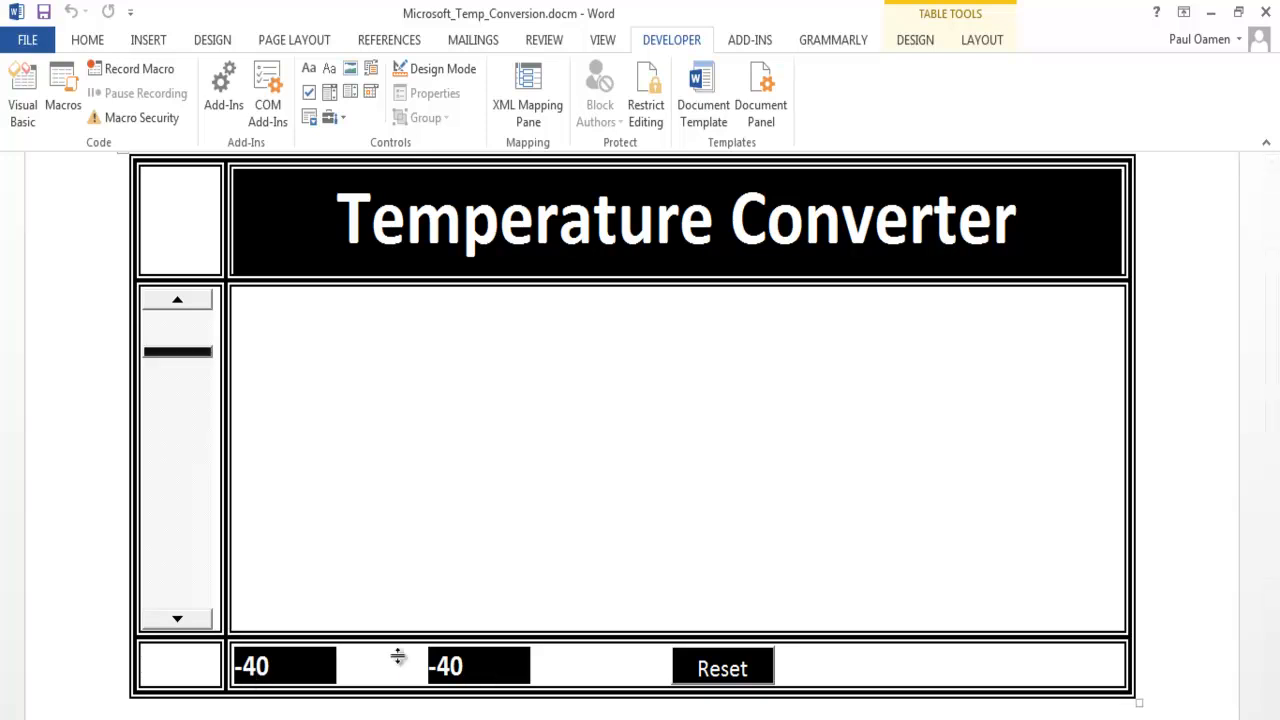
left_click(192, 620)
left_click(195, 621)
left_click(195, 621)
left_click(195, 621)
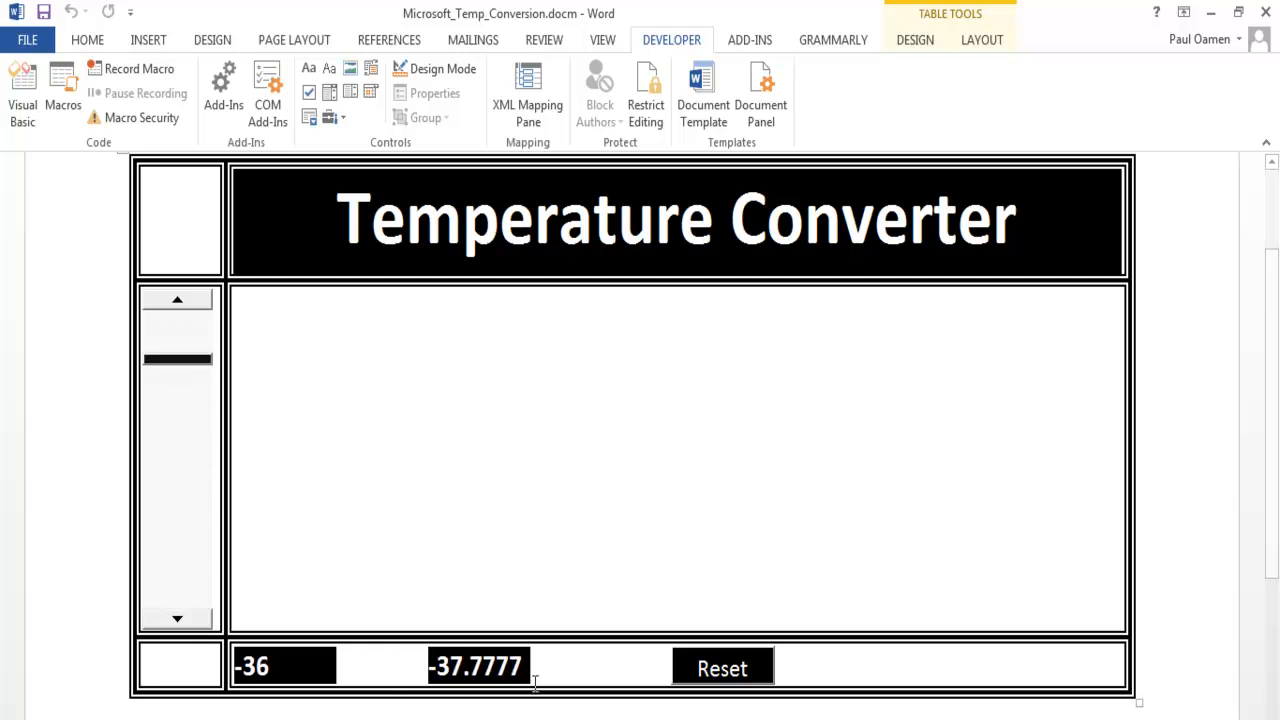
left_click(745, 680)
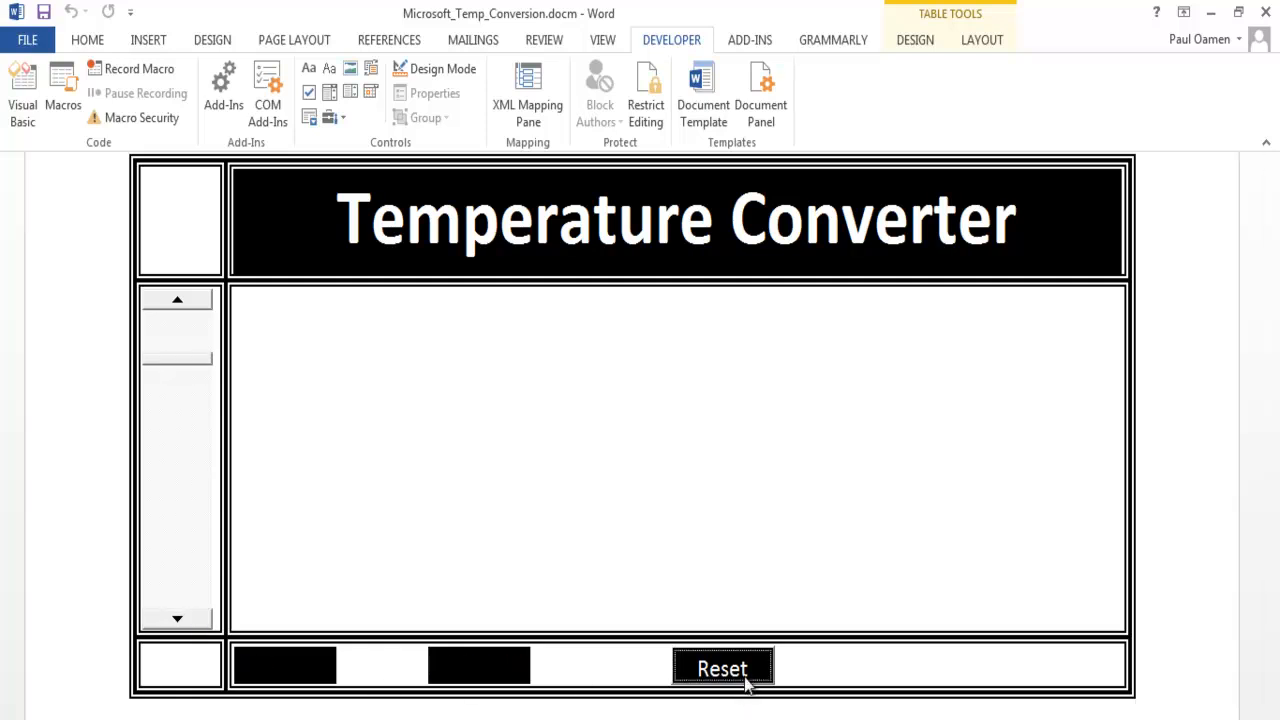
left_click(180, 300)
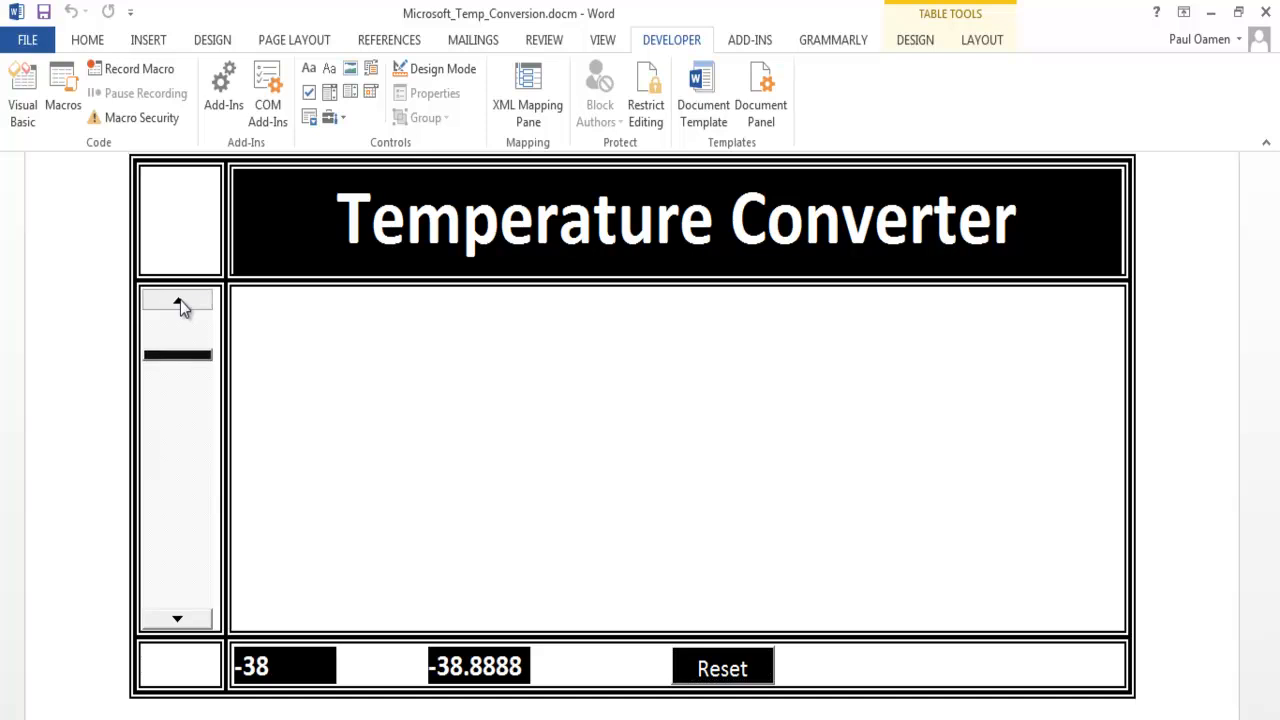
- Switch to the Firework folder in Windows Explorer and play Fire_work_Scene 1.swf in Flash Player
left_click(414, 364)
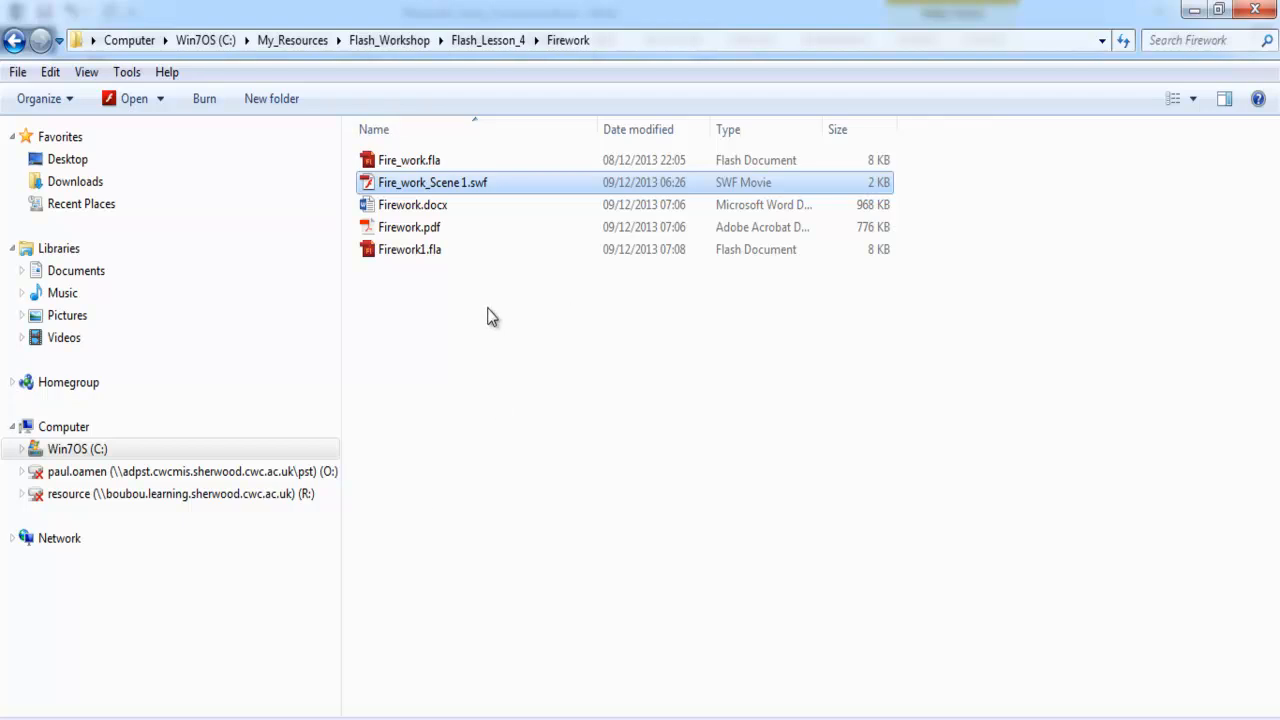
double_click(410, 188)
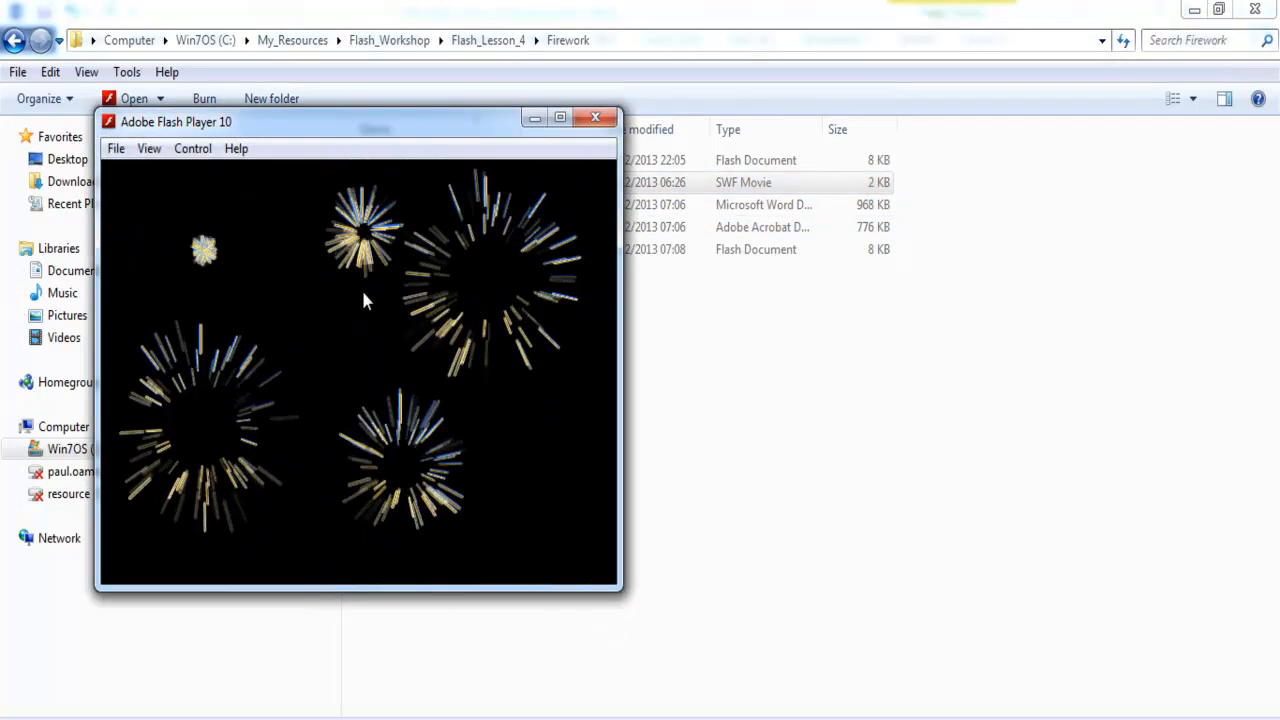
- Close Flash Player and copy the full path of Fire_work_Scene 1.swf from the object name in its file properties
left_click(595, 120)
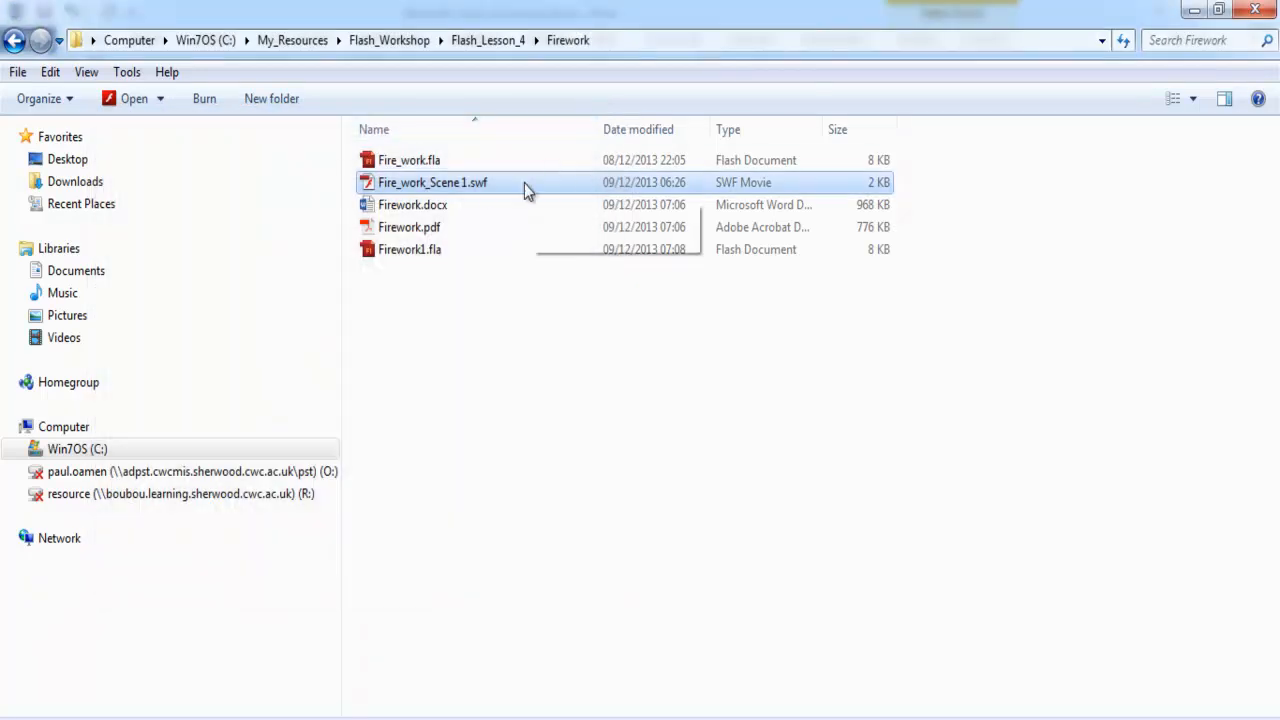
right_click(487, 189)
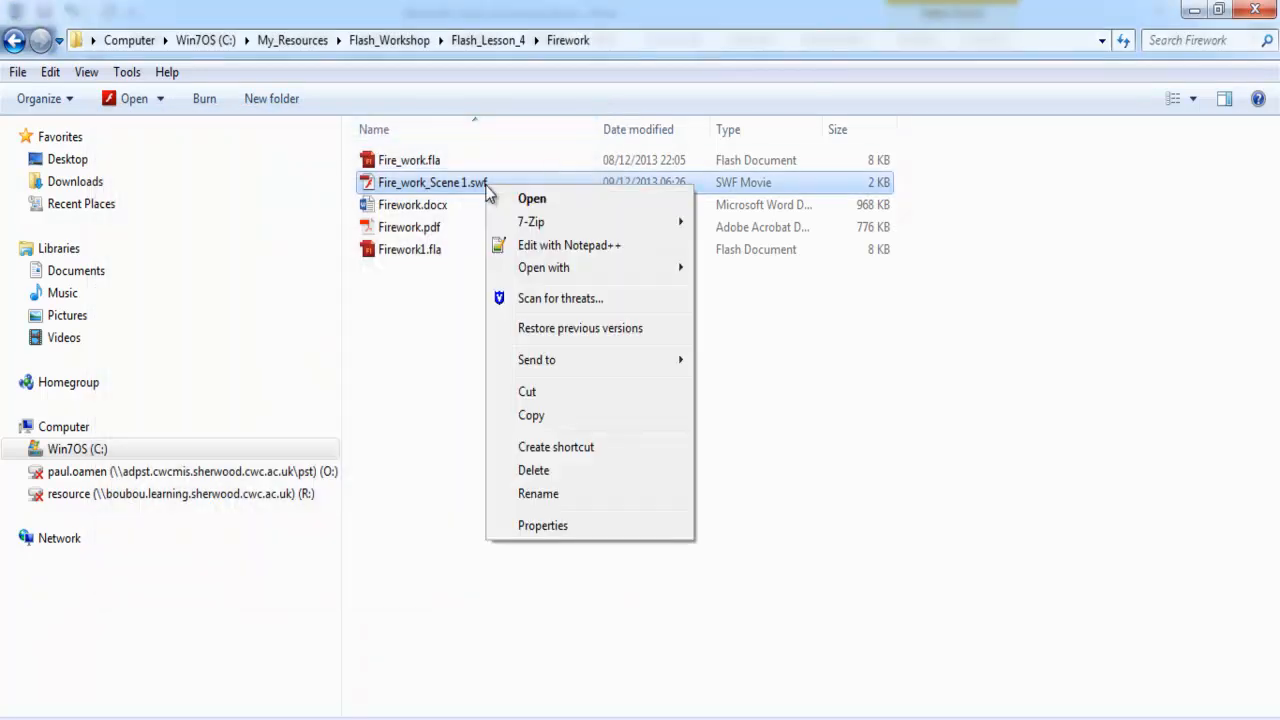
left_click(562, 527)
left_click(579, 238)
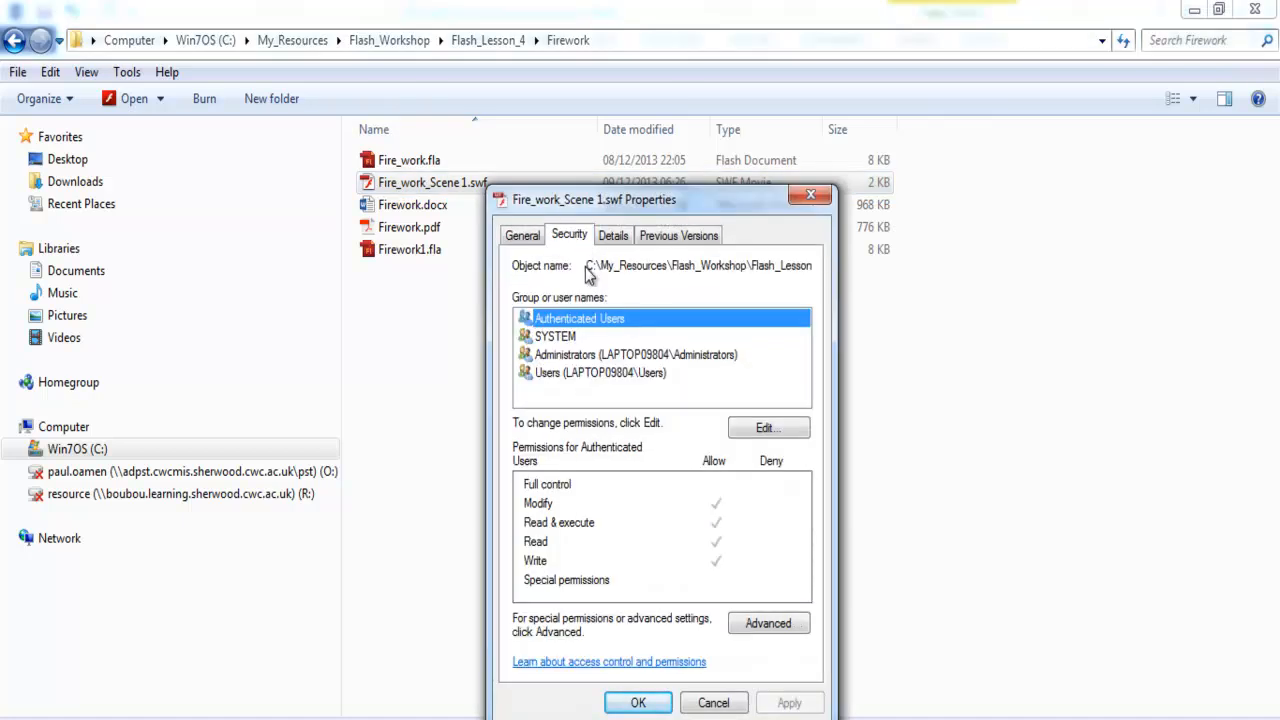
left_click_drag(589, 265, 817, 256)
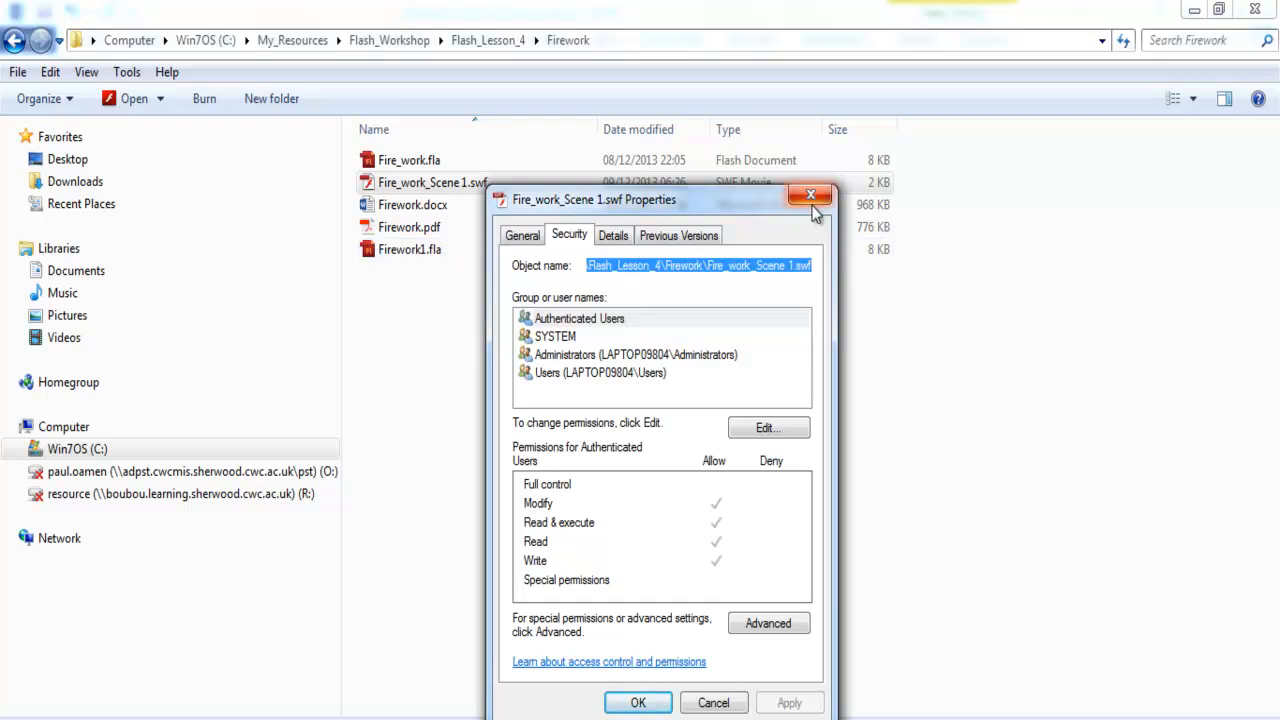
right_click(755, 272)
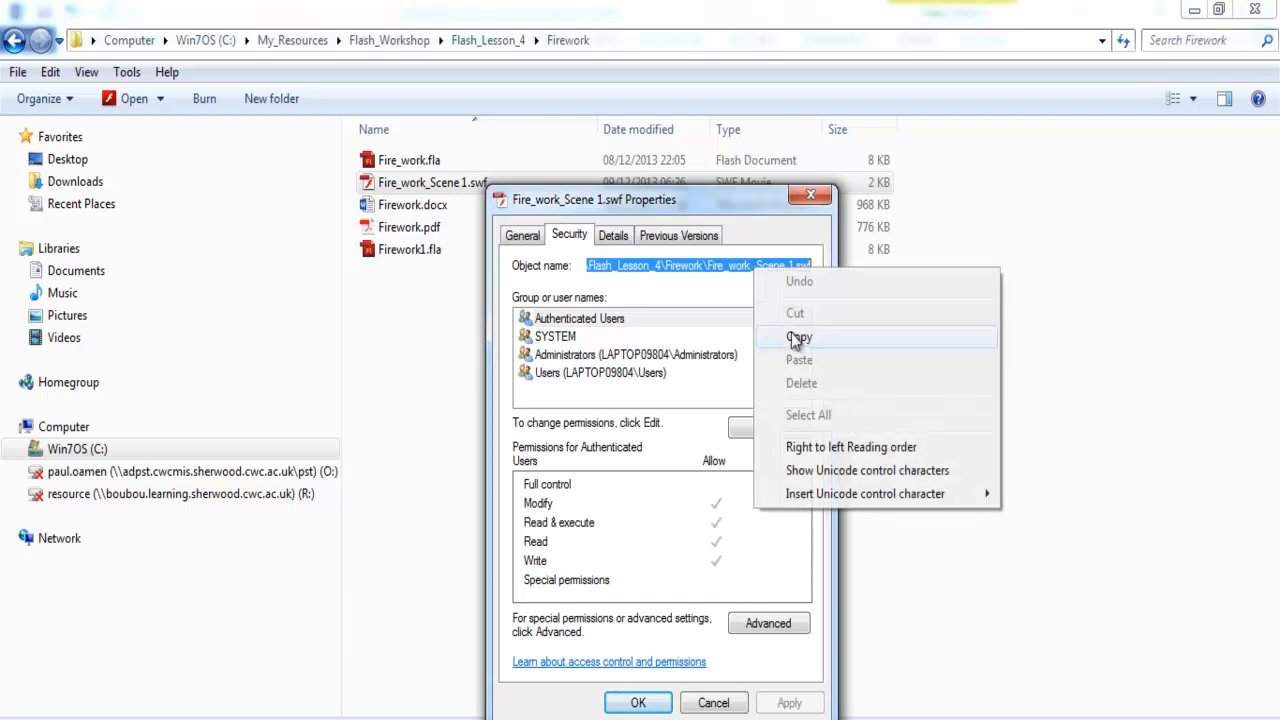
left_click(803, 336)
left_click(810, 194)
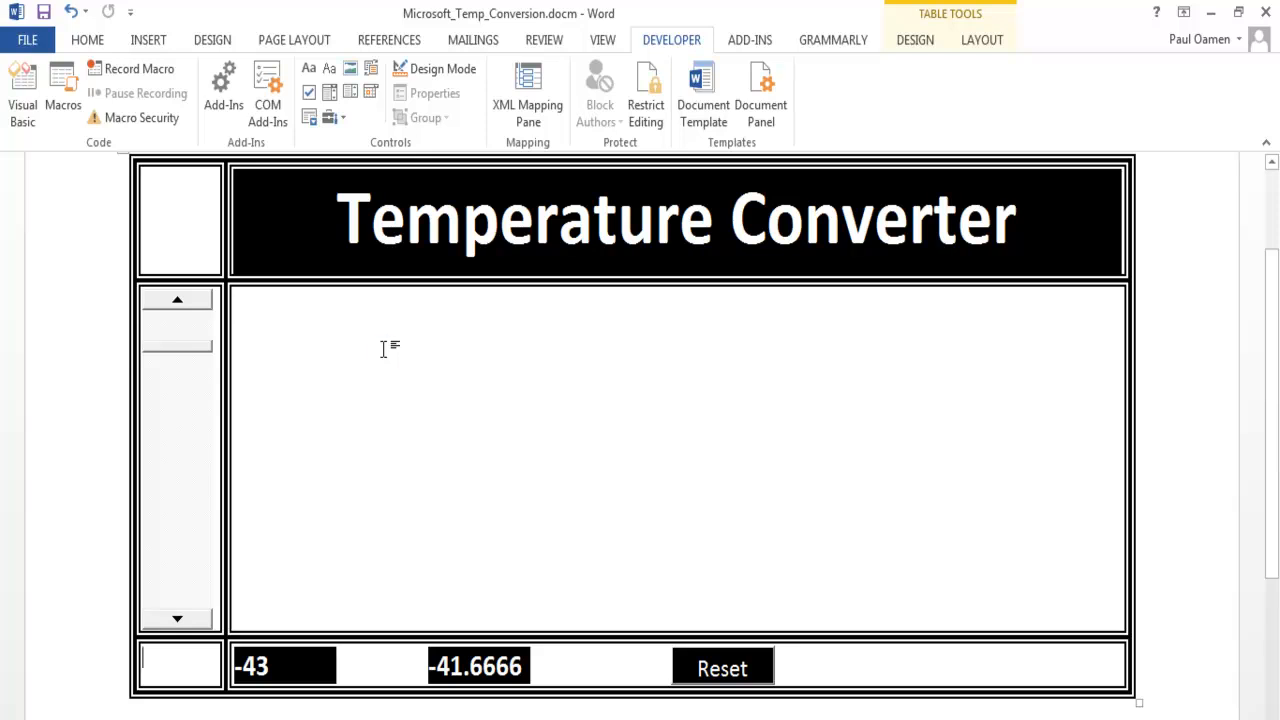
- Return to the Word document, insert a Shockwave Flash Object in the large cell beneath the title and widen it to about 343 points
left_click(367, 348)
key("Return")
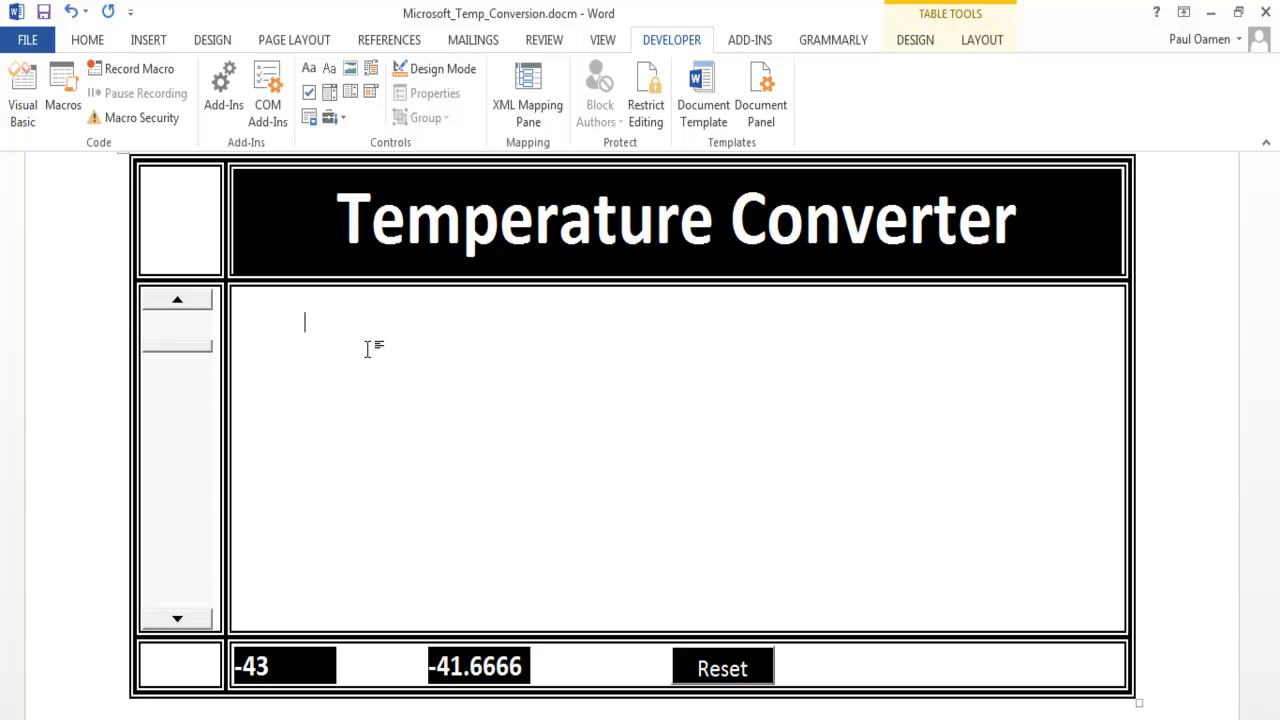
left_click(343, 120)
left_click(424, 233)
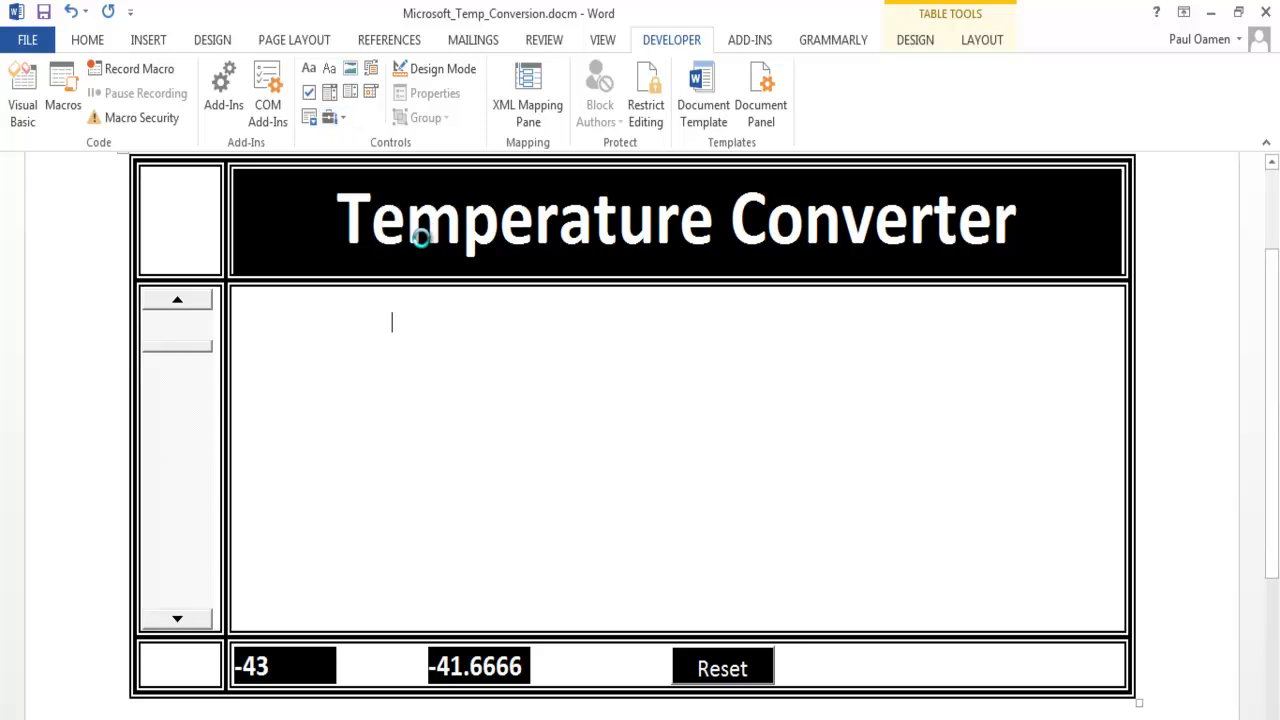
left_click_drag(820, 290, 840, 470)
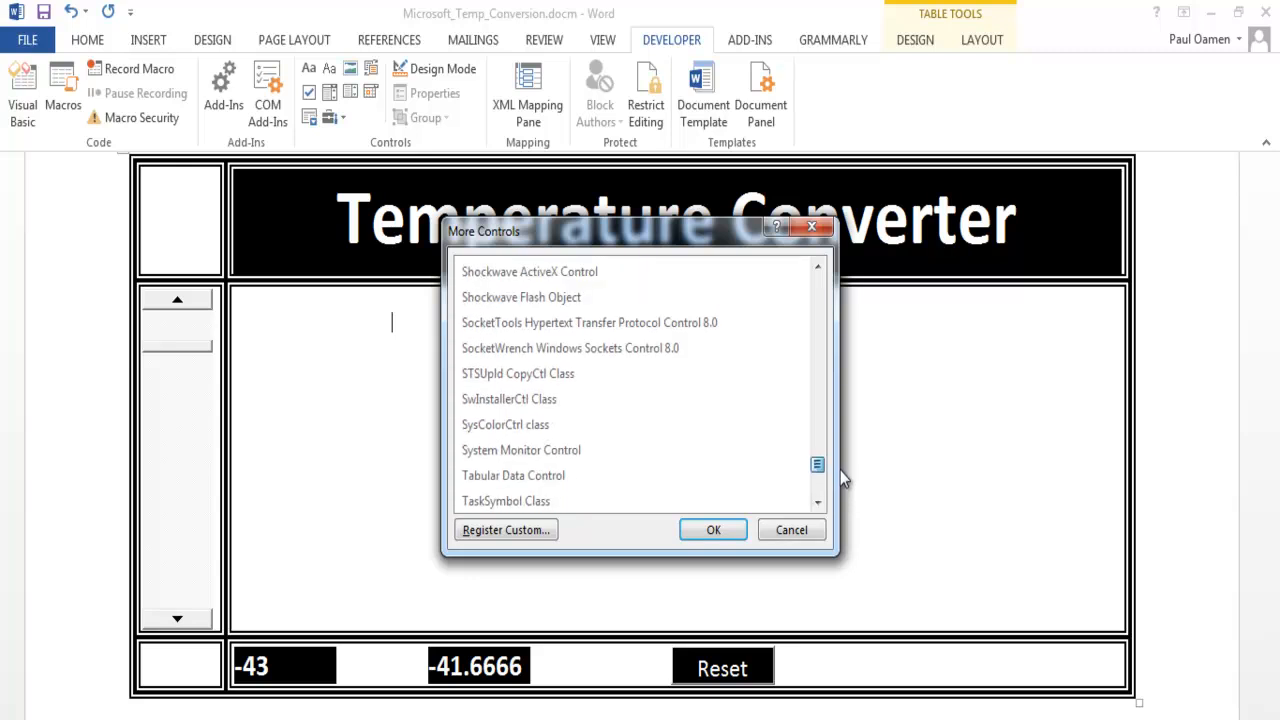
left_click(527, 303)
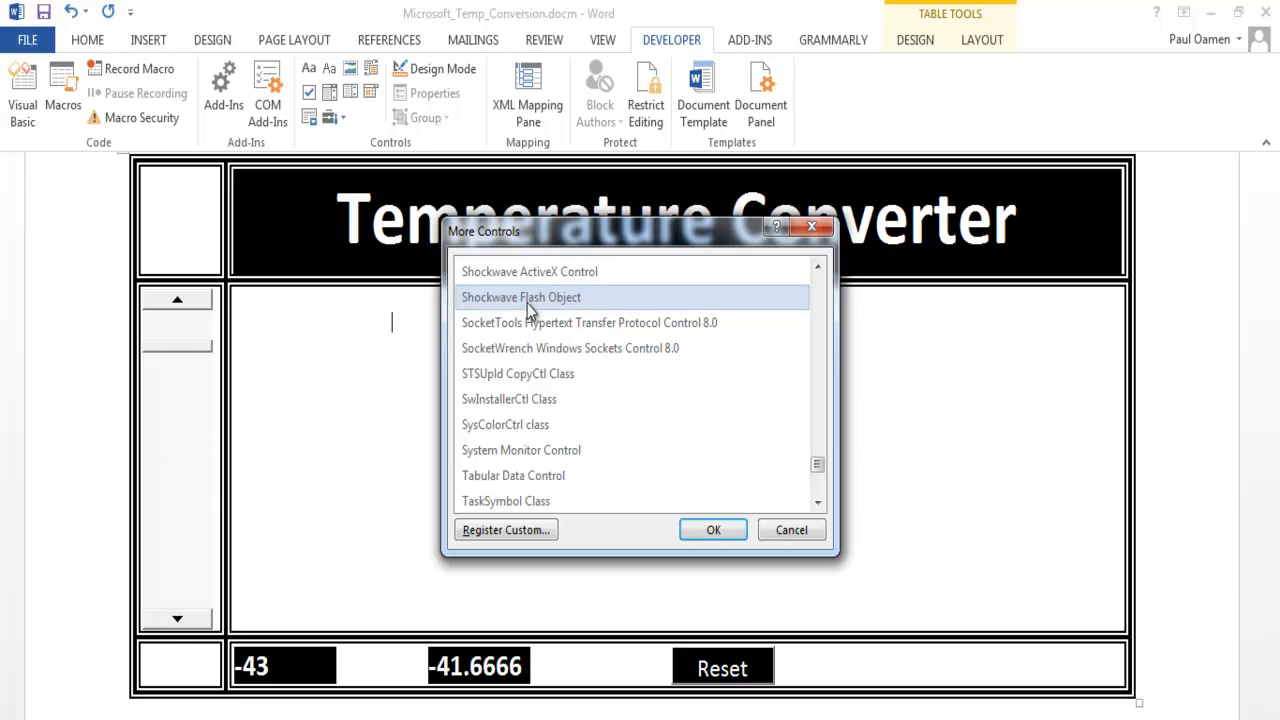
left_click(527, 303)
left_click(713, 530)
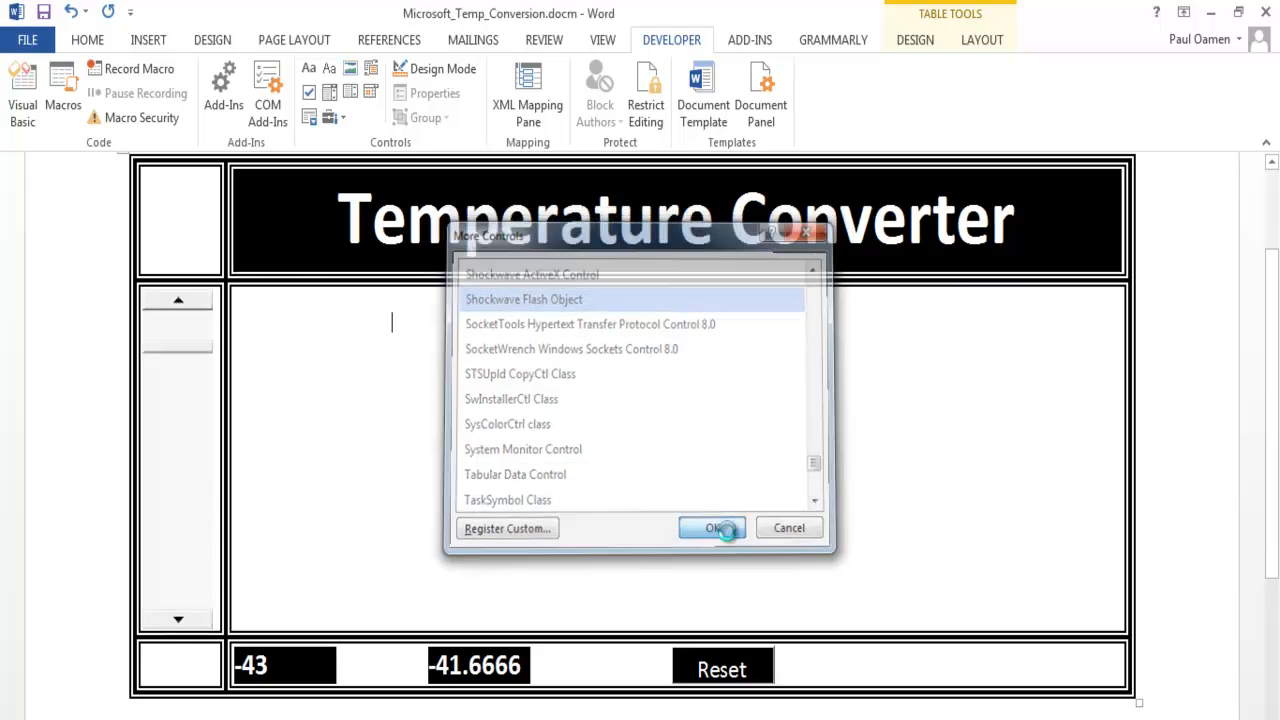
left_click_drag(596, 432, 595, 432)
left_click_drag(507, 418, 884, 430)
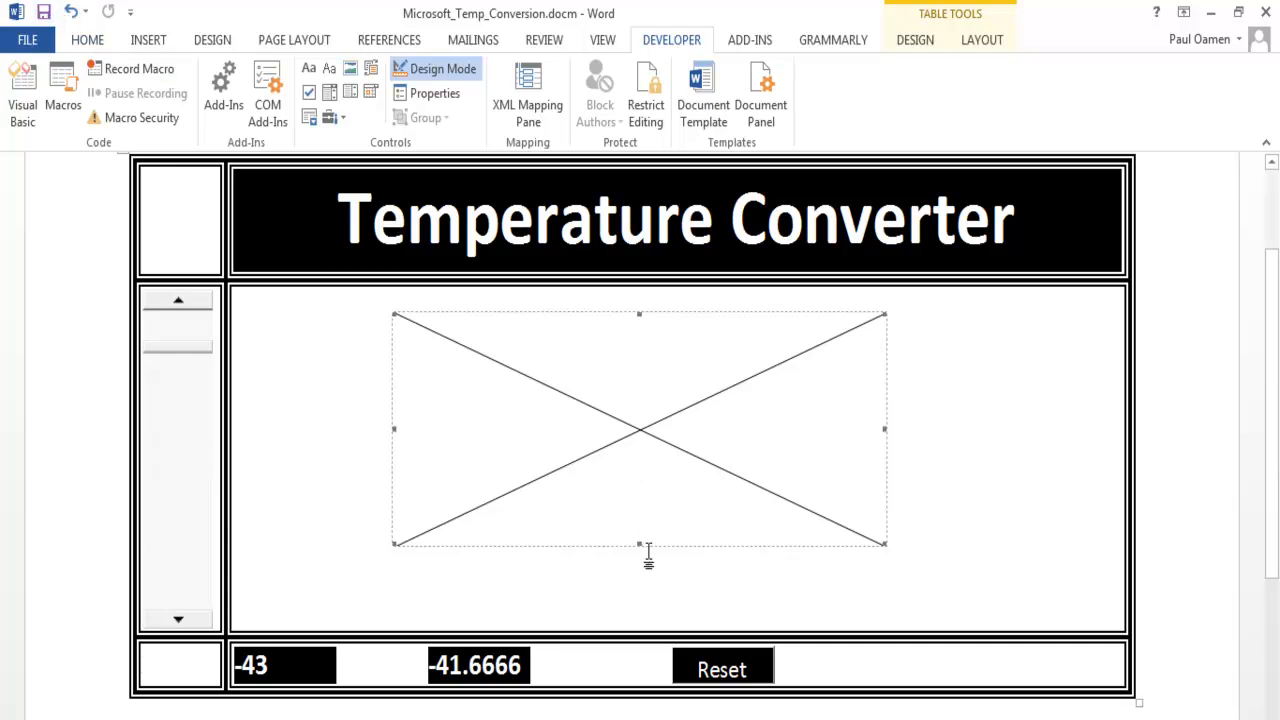
- Set the Flash control's BackgroundColor property to 0 and its BGColor to 000000
right_click(640, 436)
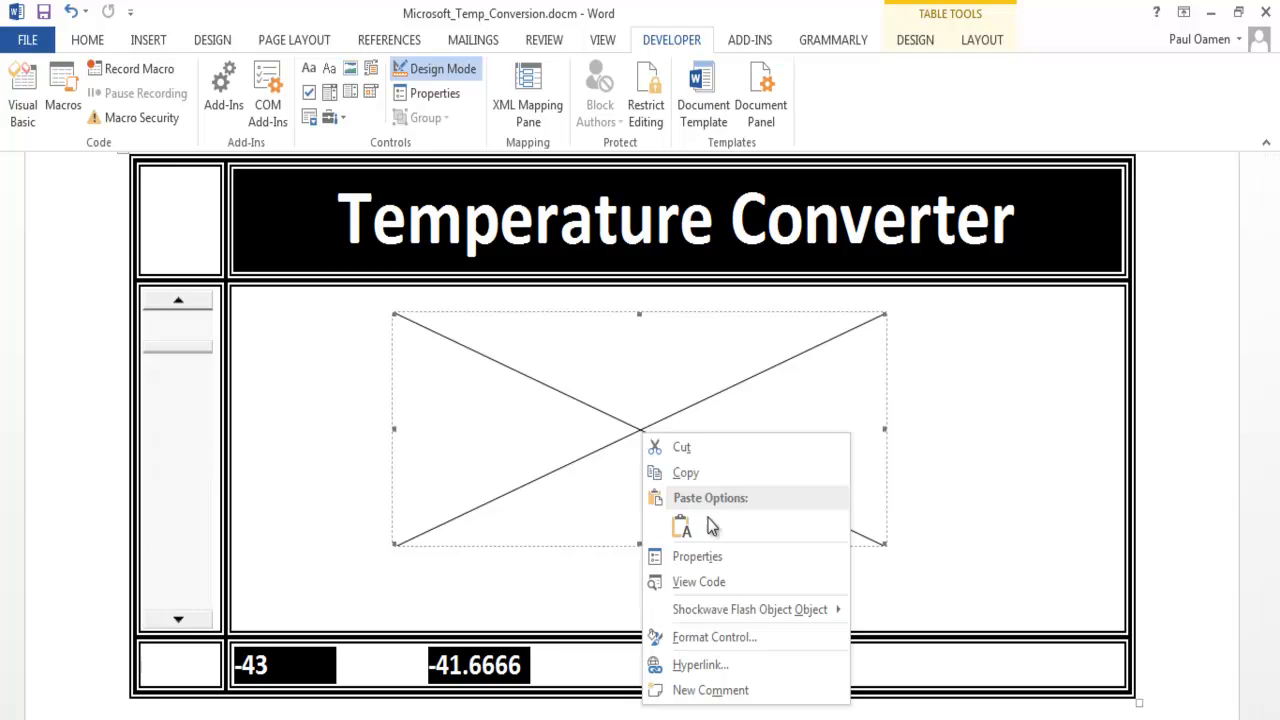
left_click(697, 557)
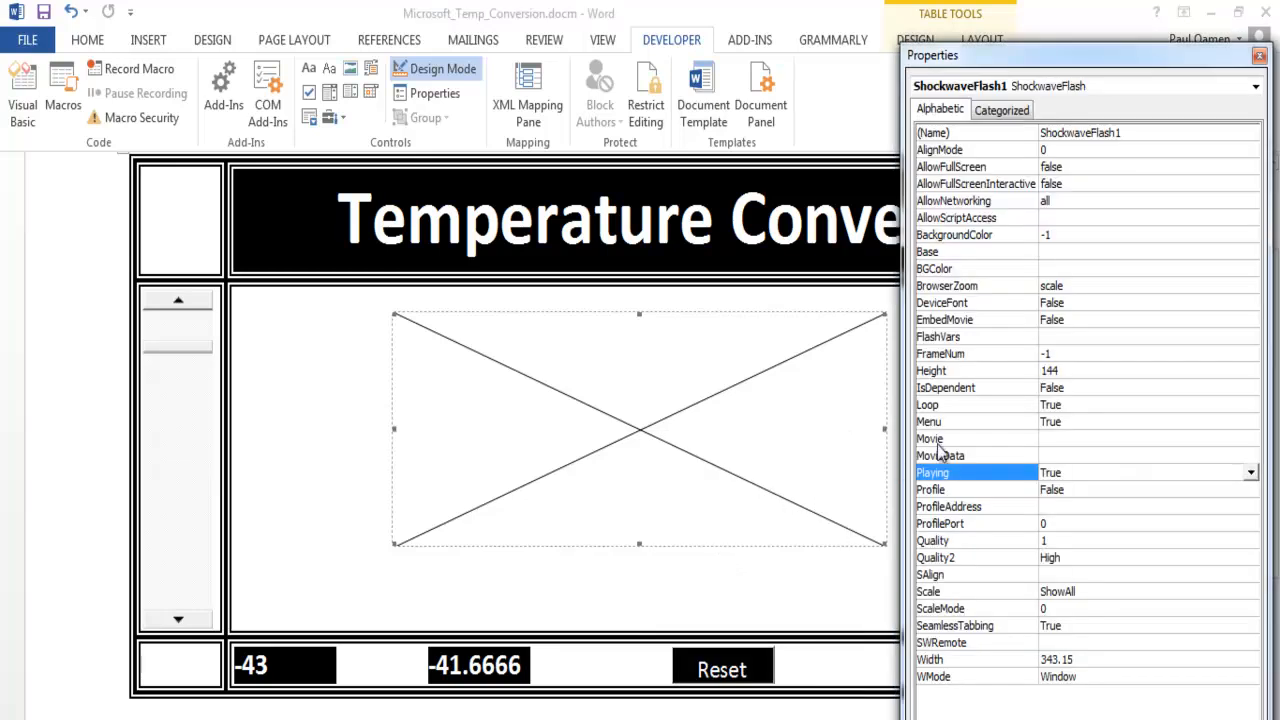
left_click_drag(1063, 66, 895, 46)
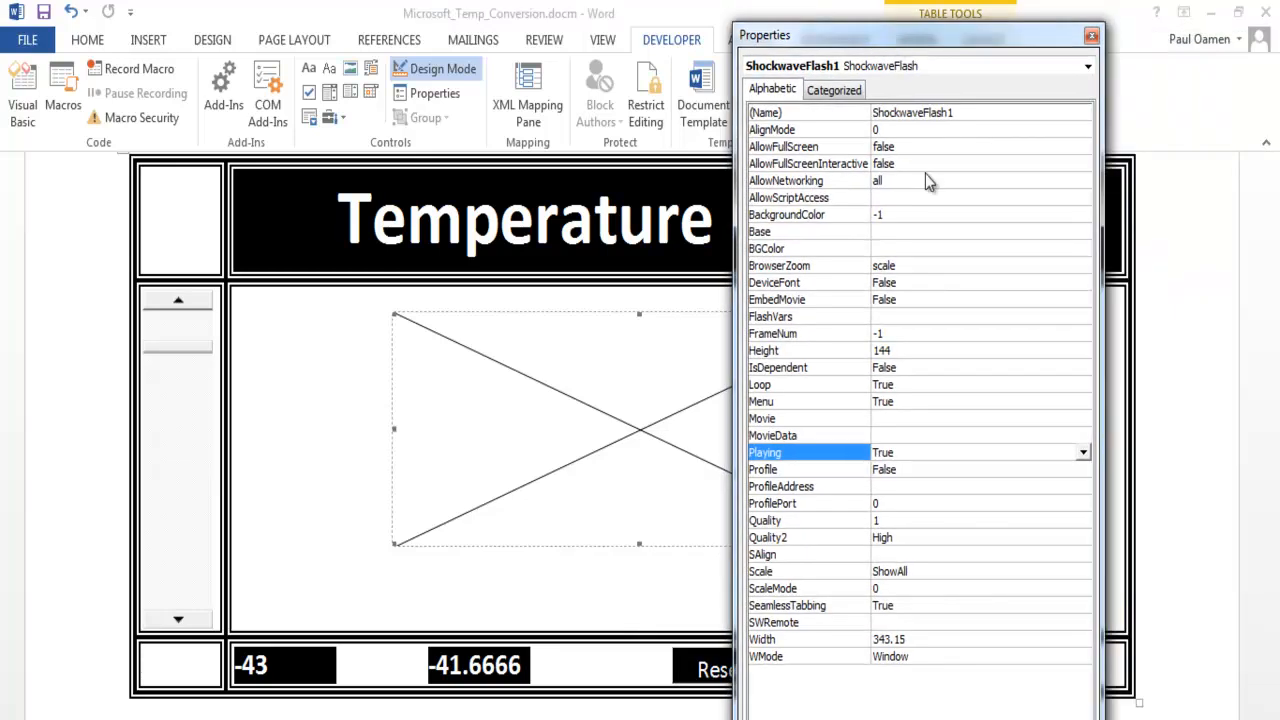
left_click(888, 249)
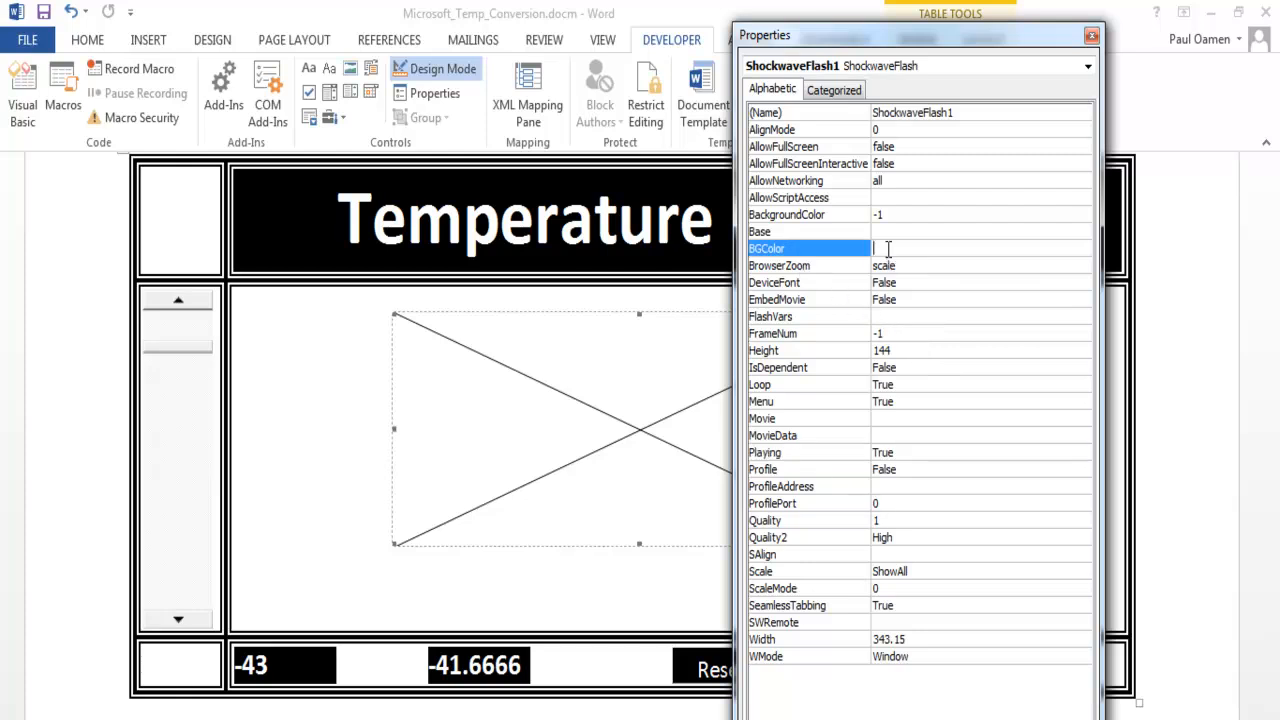
left_click(892, 214)
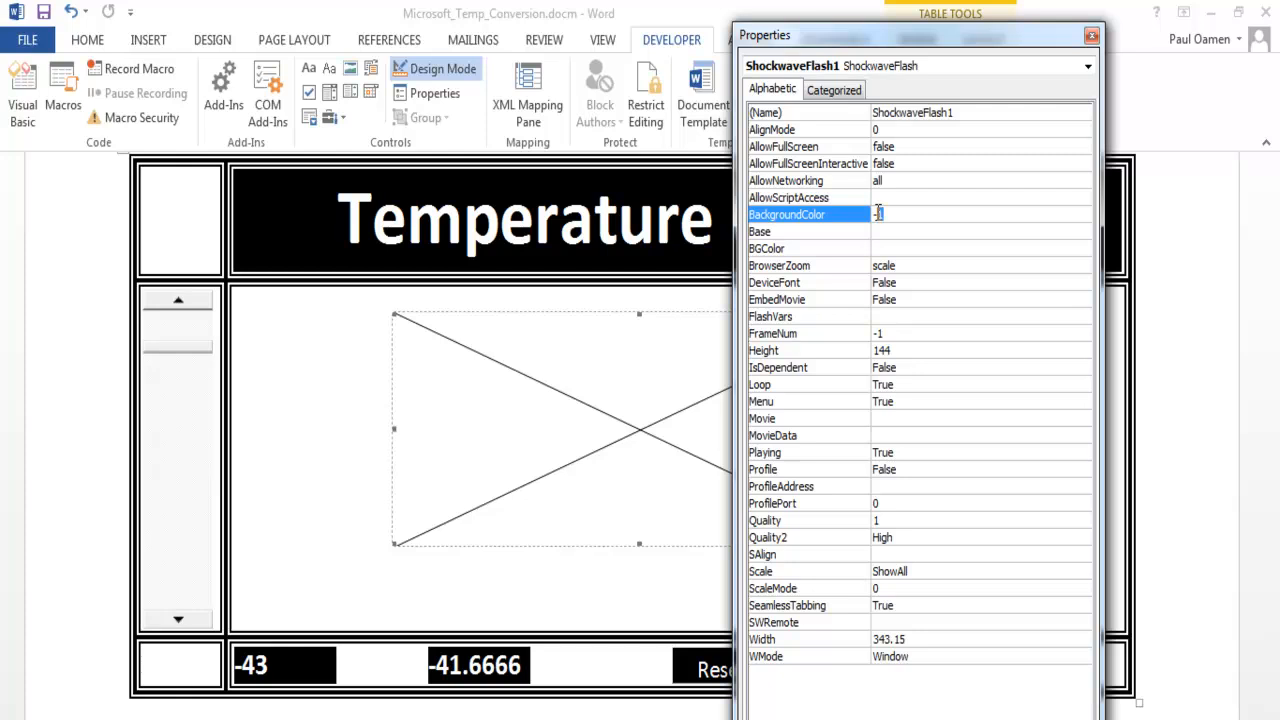
type("0")
left_click(888, 249)
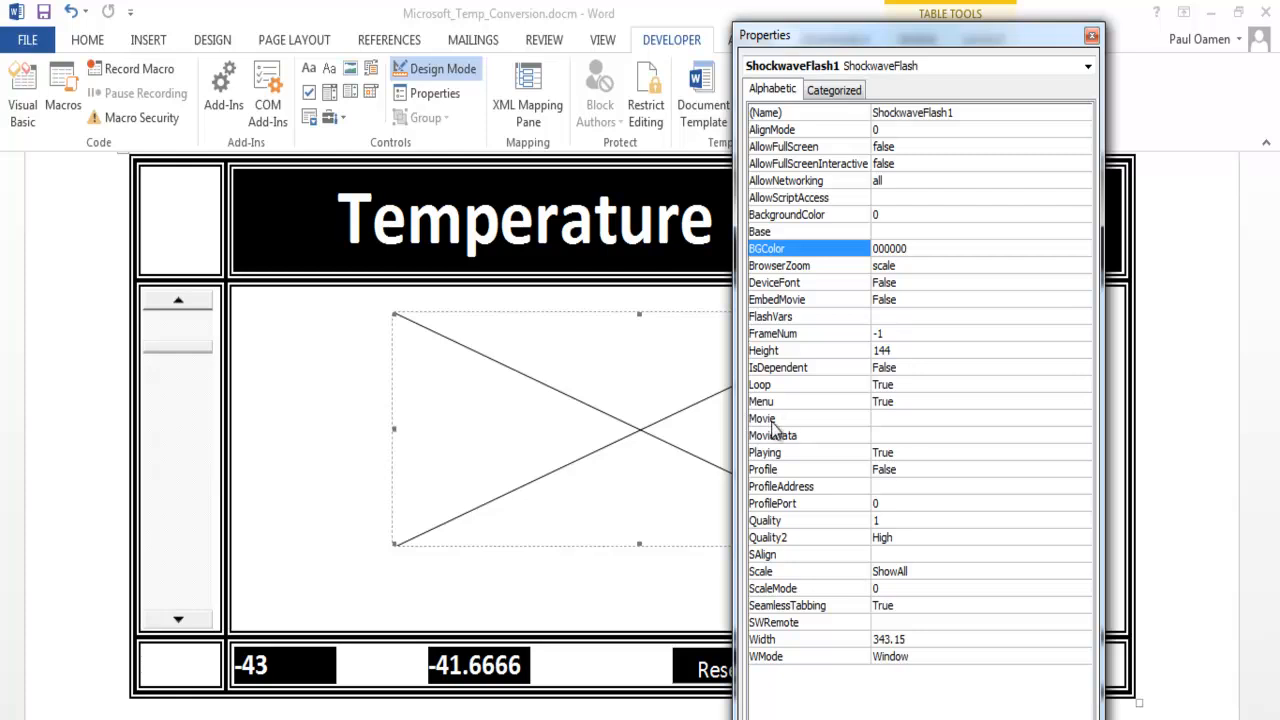
- Set the Flash control's Movie property to the copied path of Fire_work_Scene 1.swf and close its properties
left_click(888, 418)
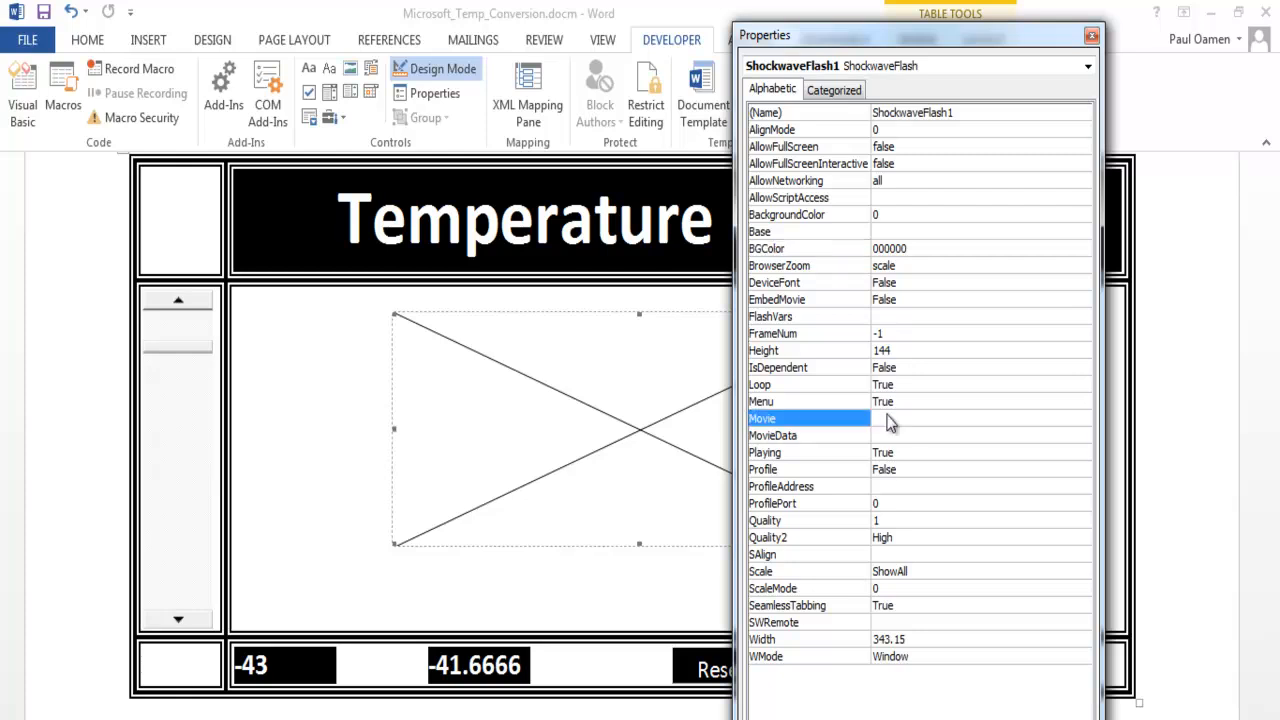
key("ctrl+v")
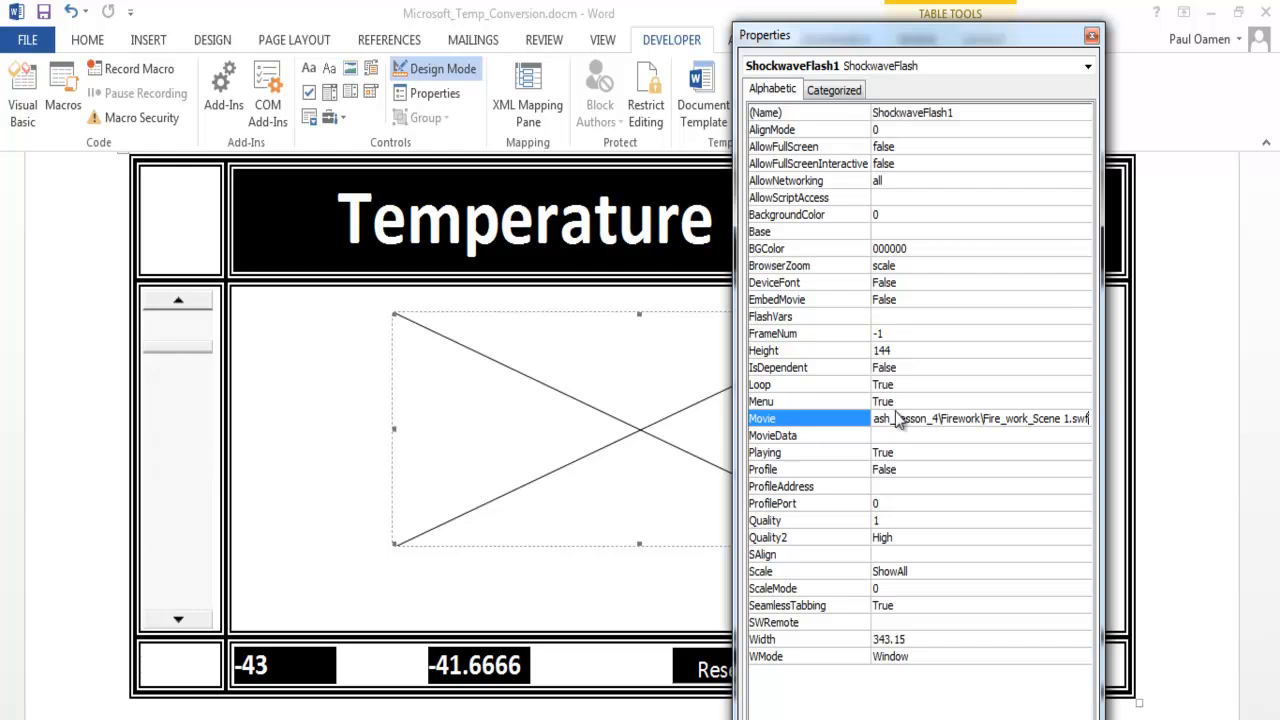
key("Return")
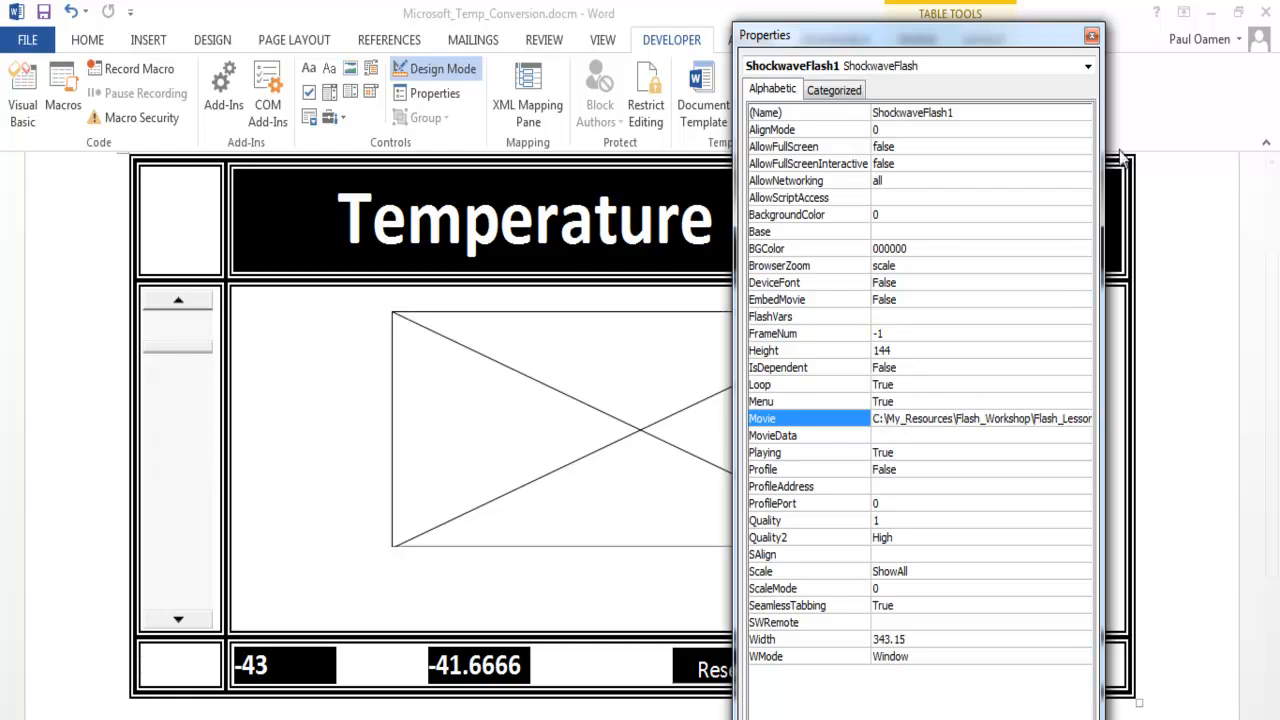
left_click(1091, 36)
- Enlarge the Flash control in height and width so that it fills most of the cell
left_click(893, 511)
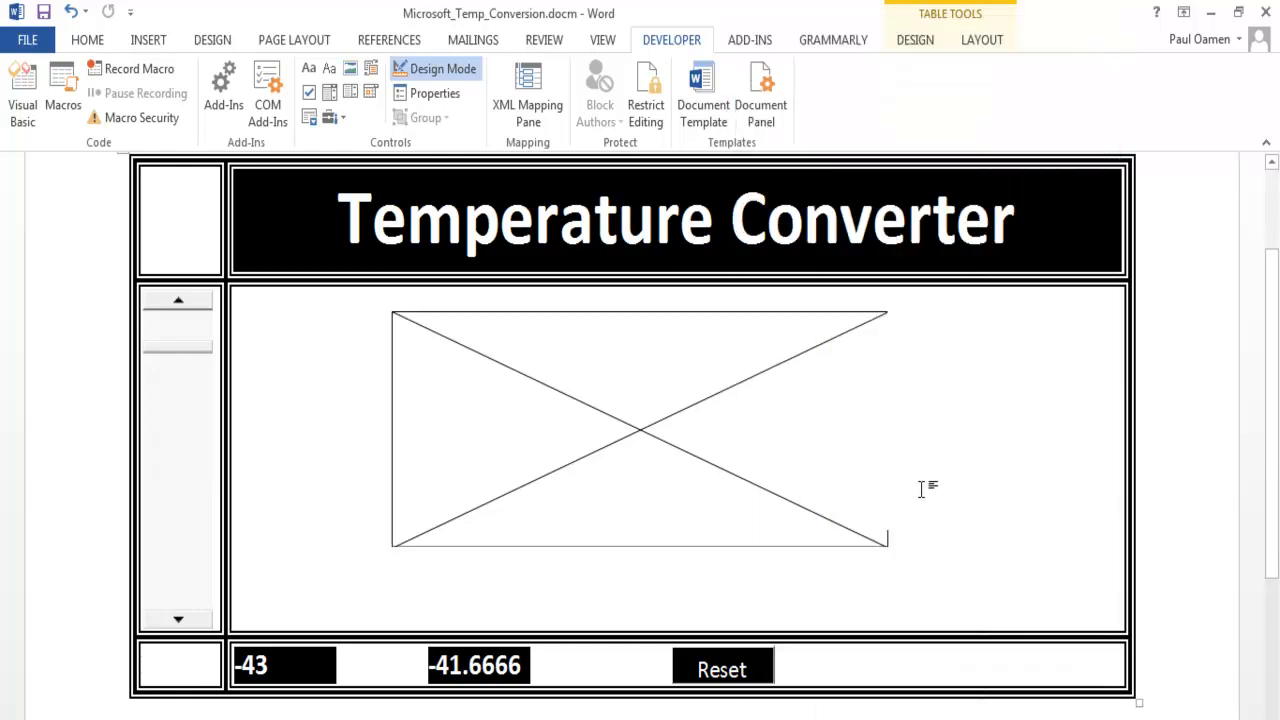
left_click(820, 515)
left_click_drag(640, 543, 640, 597)
left_click_drag(883, 453, 963, 458)
left_click_drag(396, 454, 299, 460)
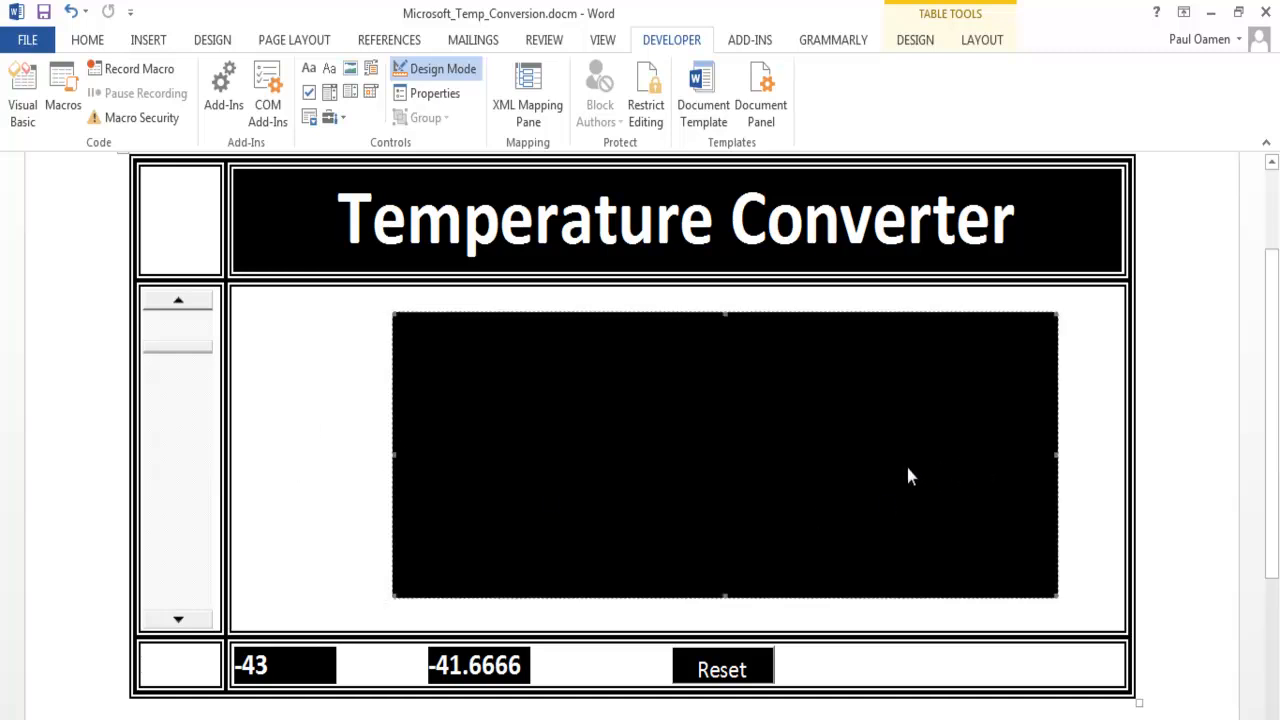
- Delete blank space before the Flash control to bring it closer to the middle of the cell
left_click(363, 402)
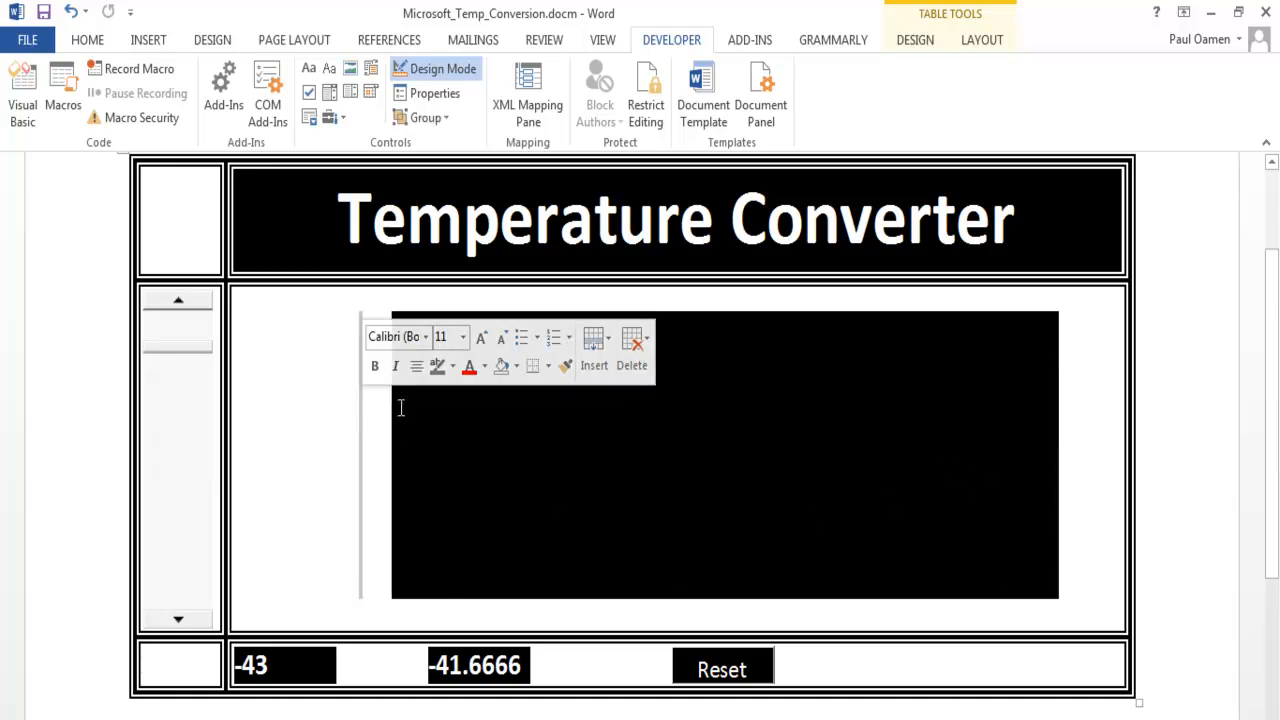
key("BackSpace")
key("Delete")
key("Delete")
key("Delete")
key("Delete")
key("Delete")
key("Delete")
key("Delete")
key("Delete")
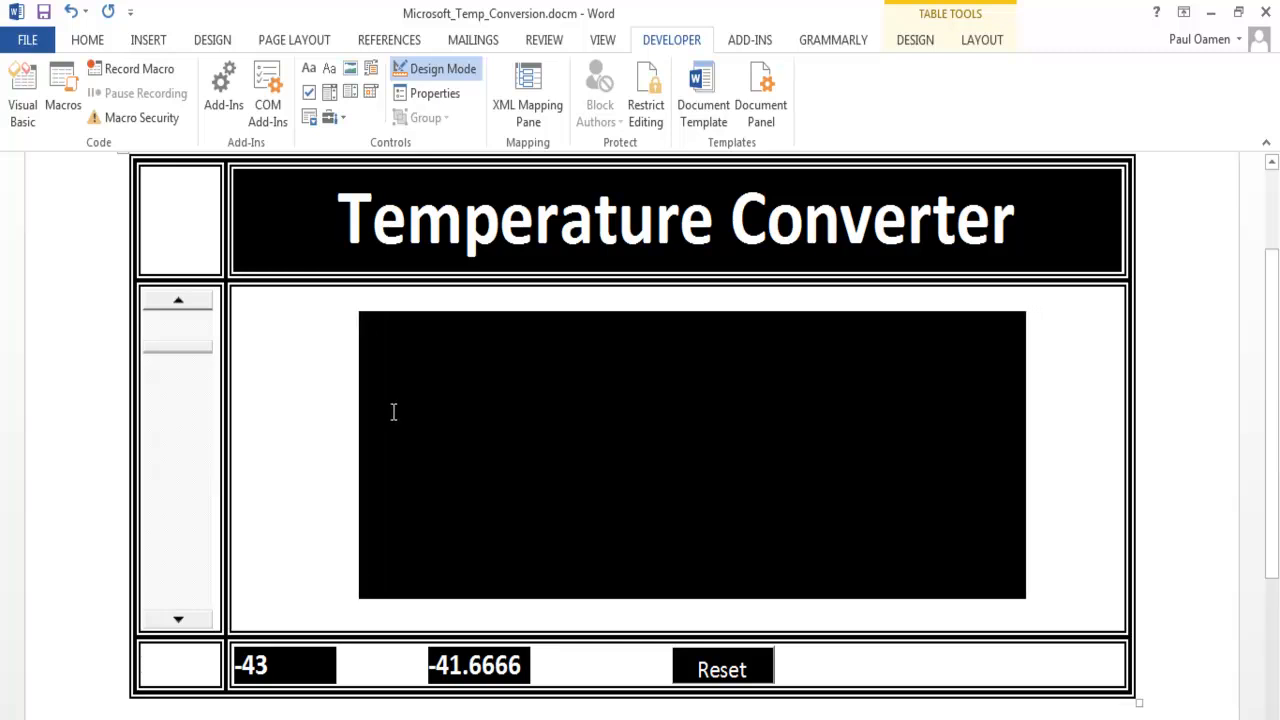
- Turn off Design Mode to play the firework animation and test the scroll bar in both directions
left_click(444, 72)
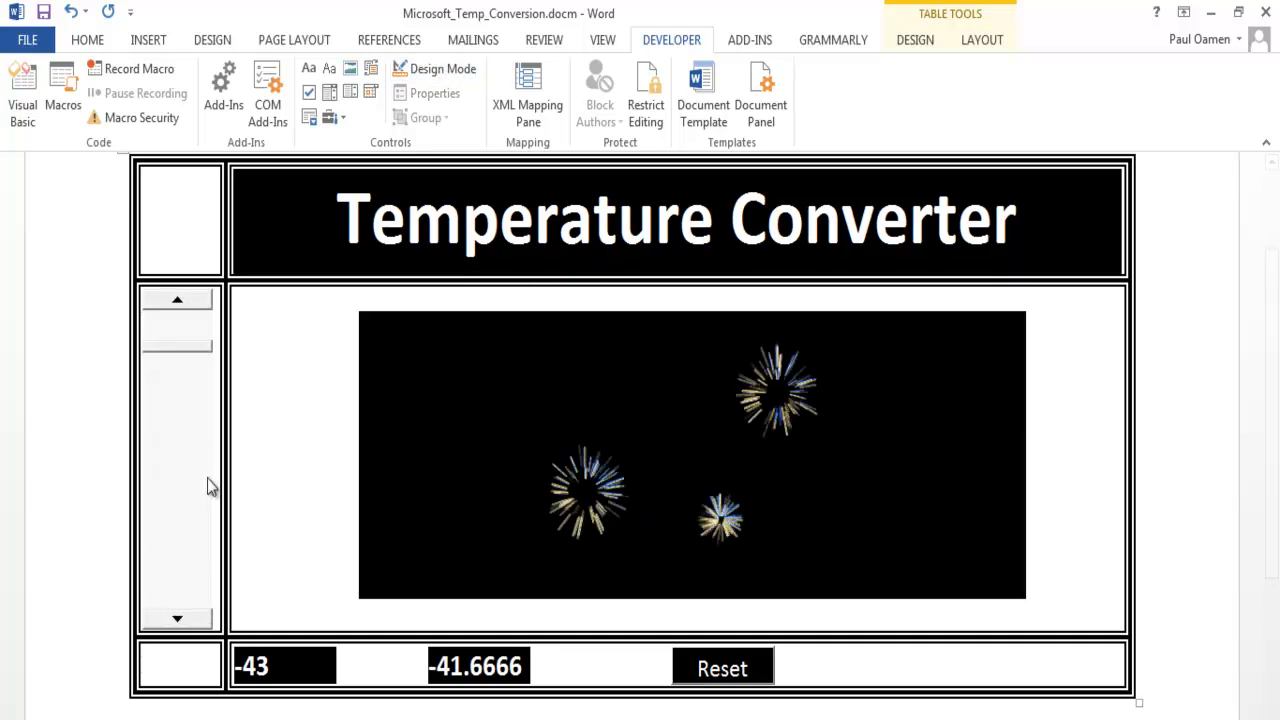
left_click(187, 302)
left_click(187, 302)
left_click(189, 304)
left_click(188, 303)
left_click(177, 619)
left_click(177, 619)
left_click(177, 619)
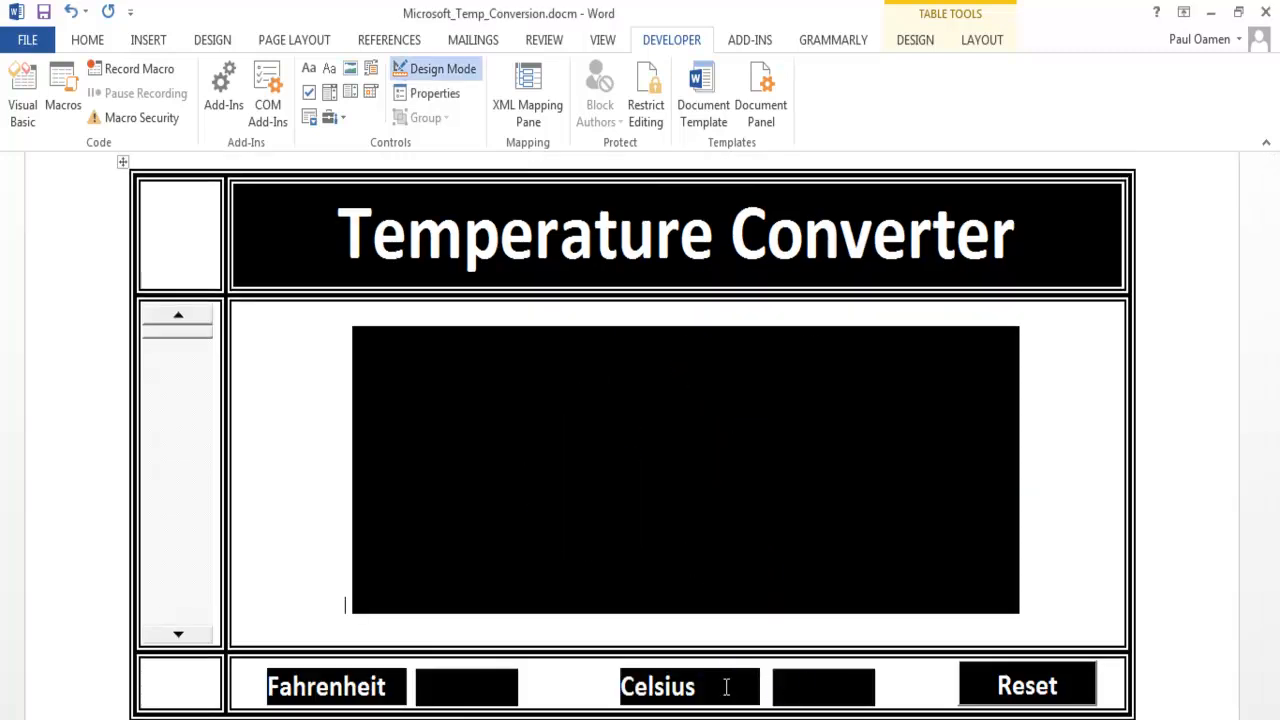
- Check the Fahrenheit and Celsius output labels, leave Design Mode and test the conversion by scrolling Fahrenheit through -44 and -30 to 12
left_click(451, 695)
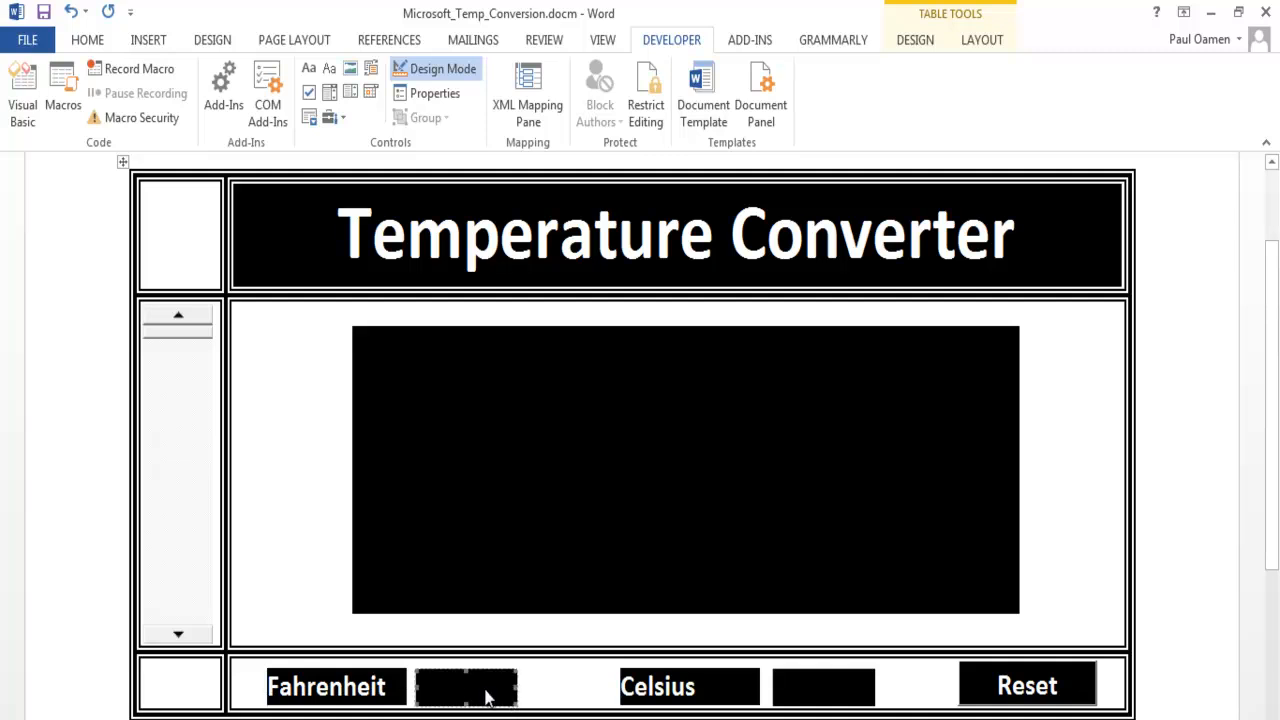
left_click(814, 680)
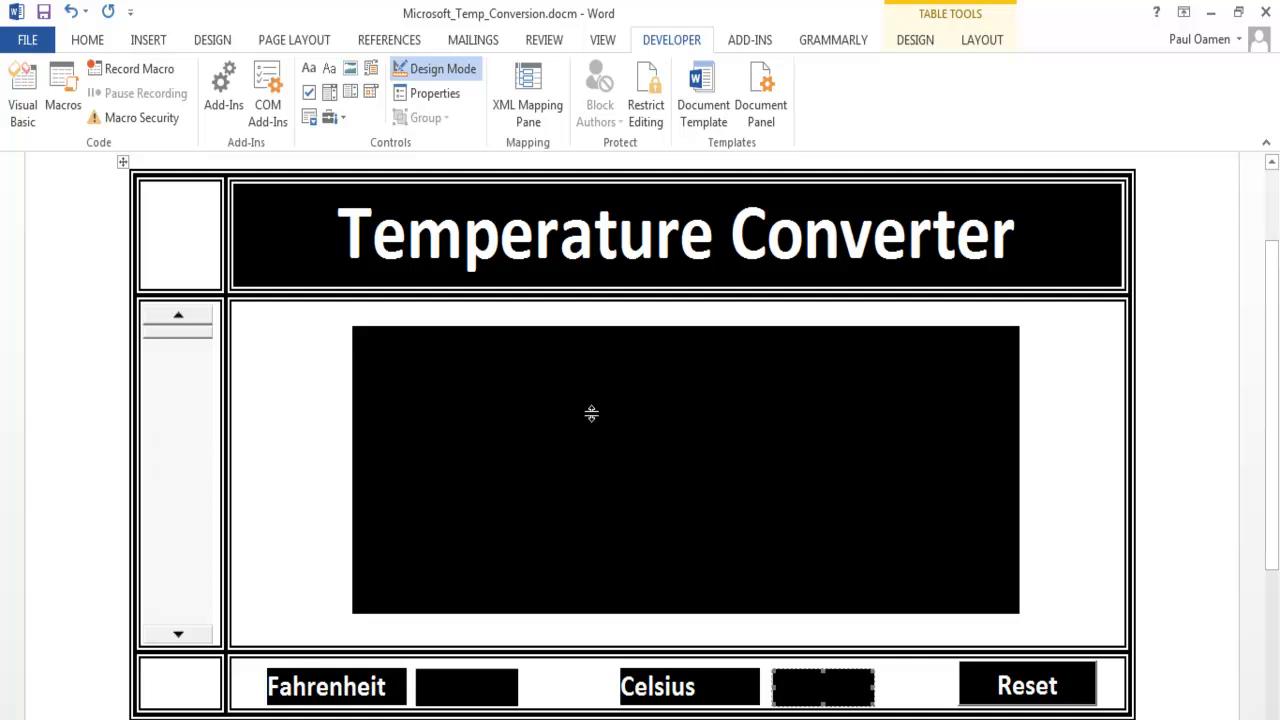
left_click(438, 66)
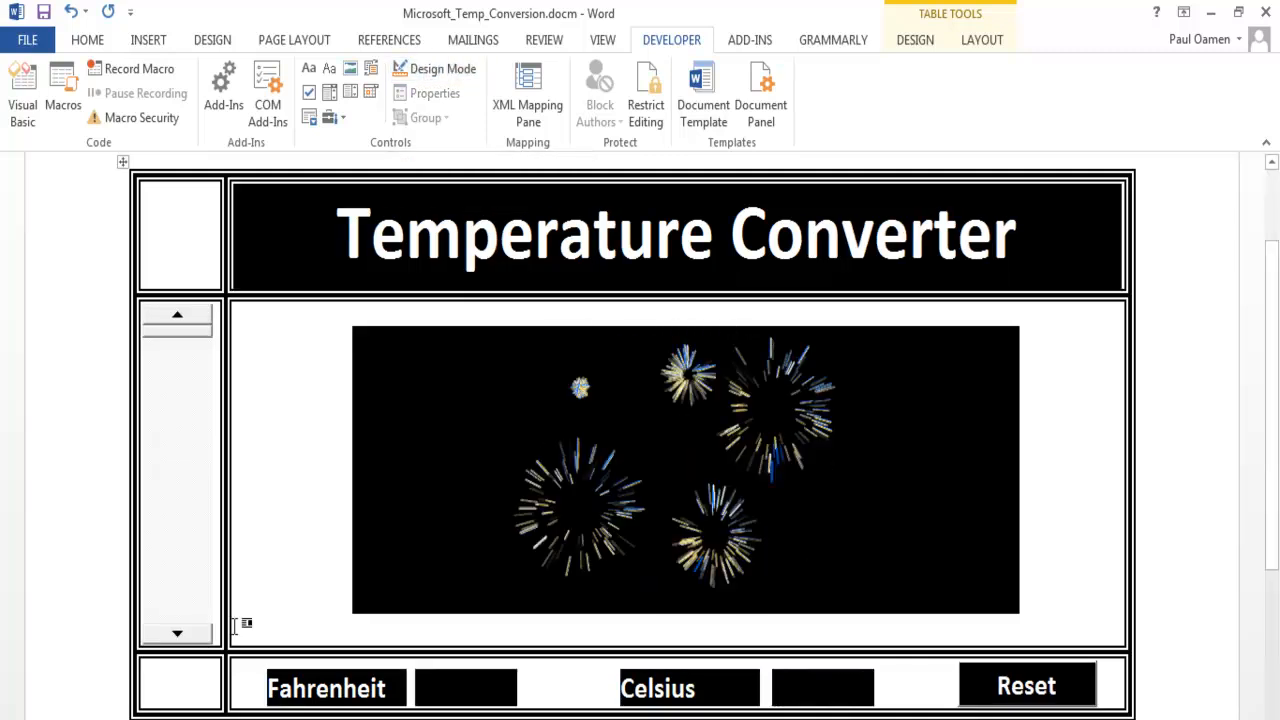
left_click(180, 636)
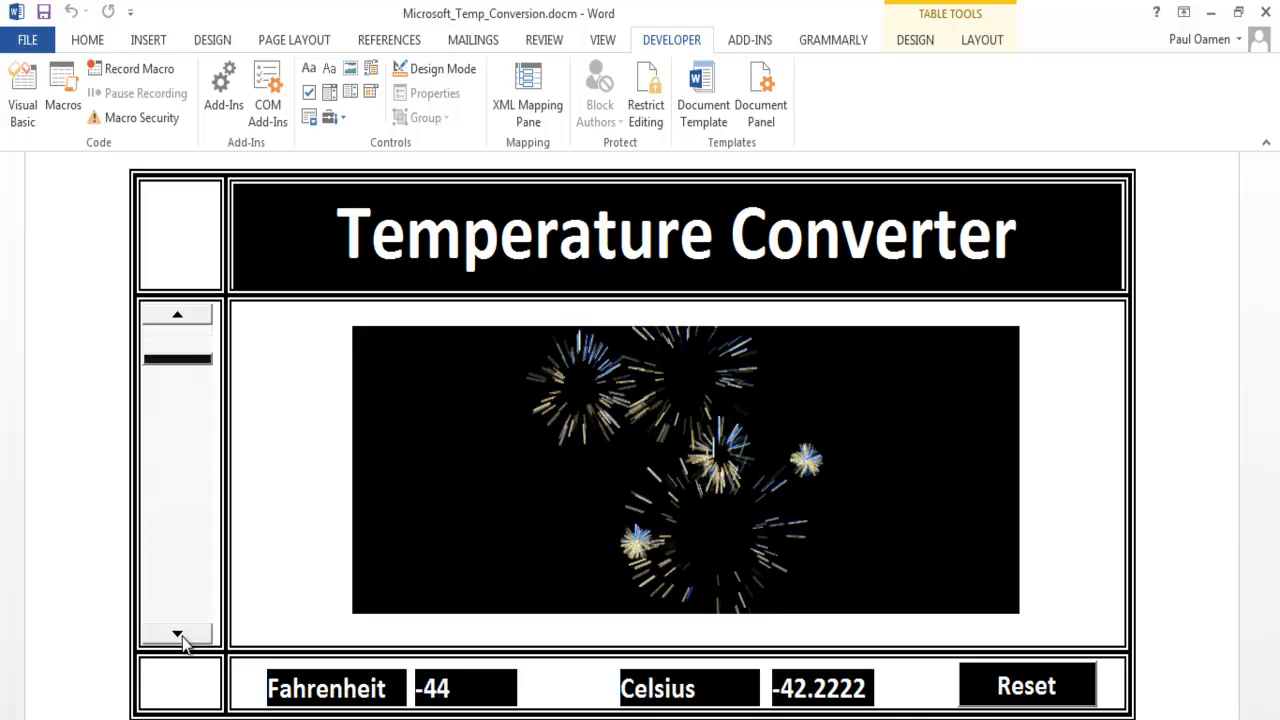
left_click(182, 637)
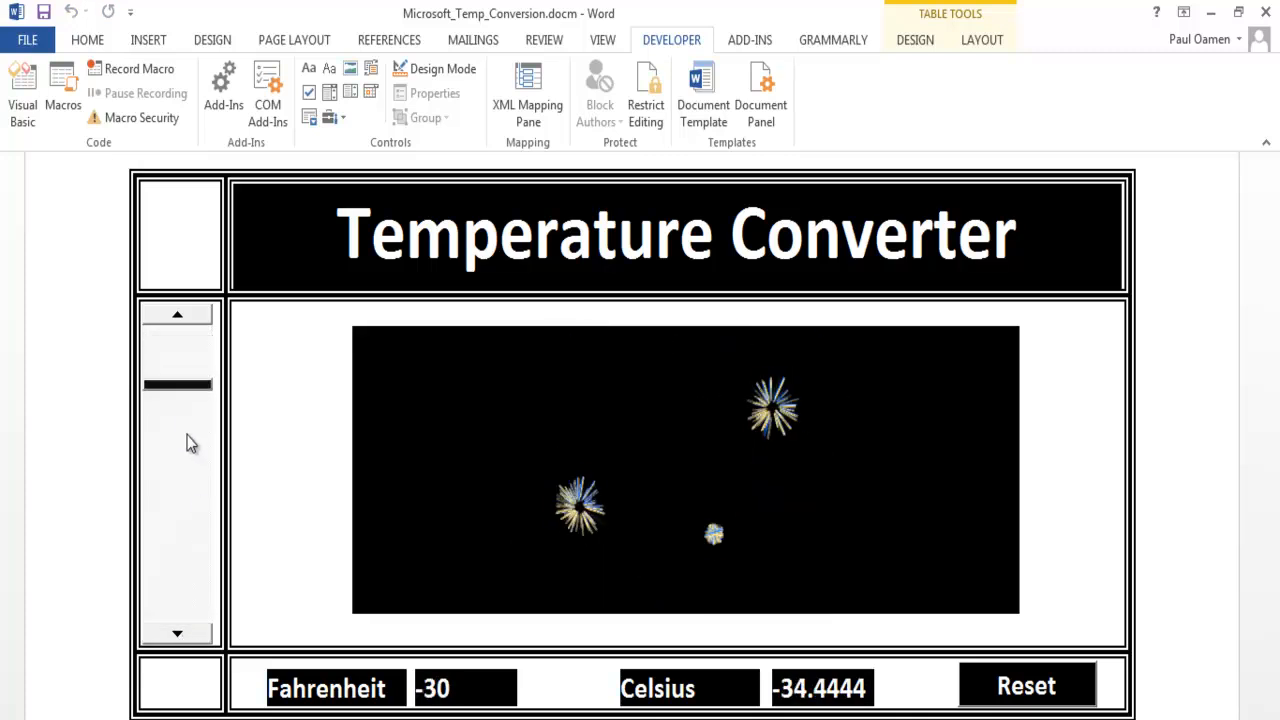
left_click_drag(184, 387, 180, 460)
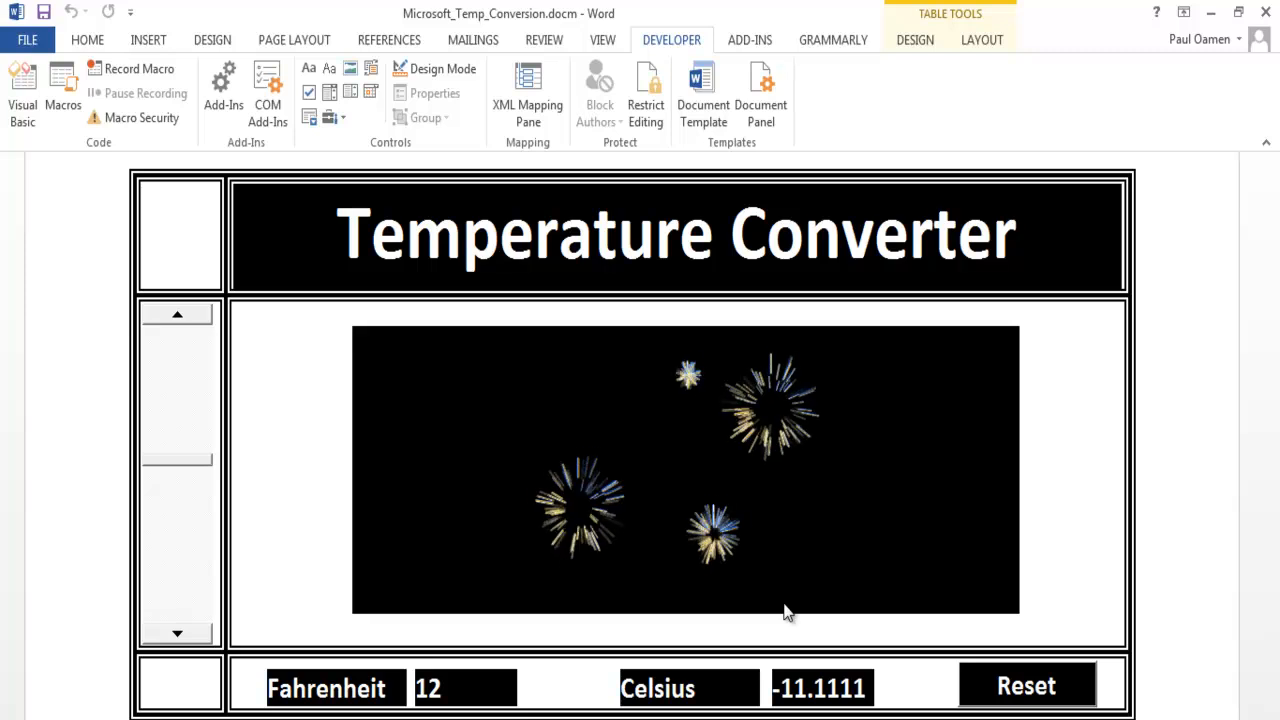
- In Design Mode, stretch the firework Flash control slightly taller so that it nearly reaches the bottom edge of its cell
left_click(440, 70)
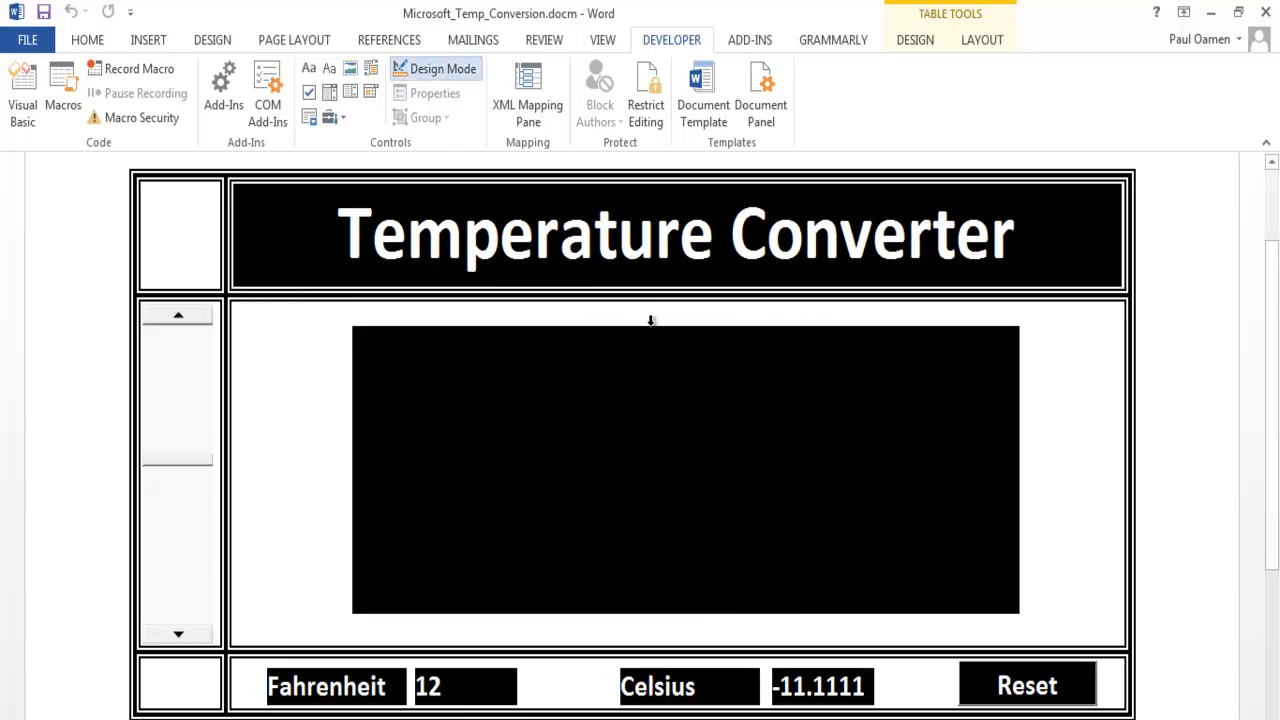
left_click(726, 550)
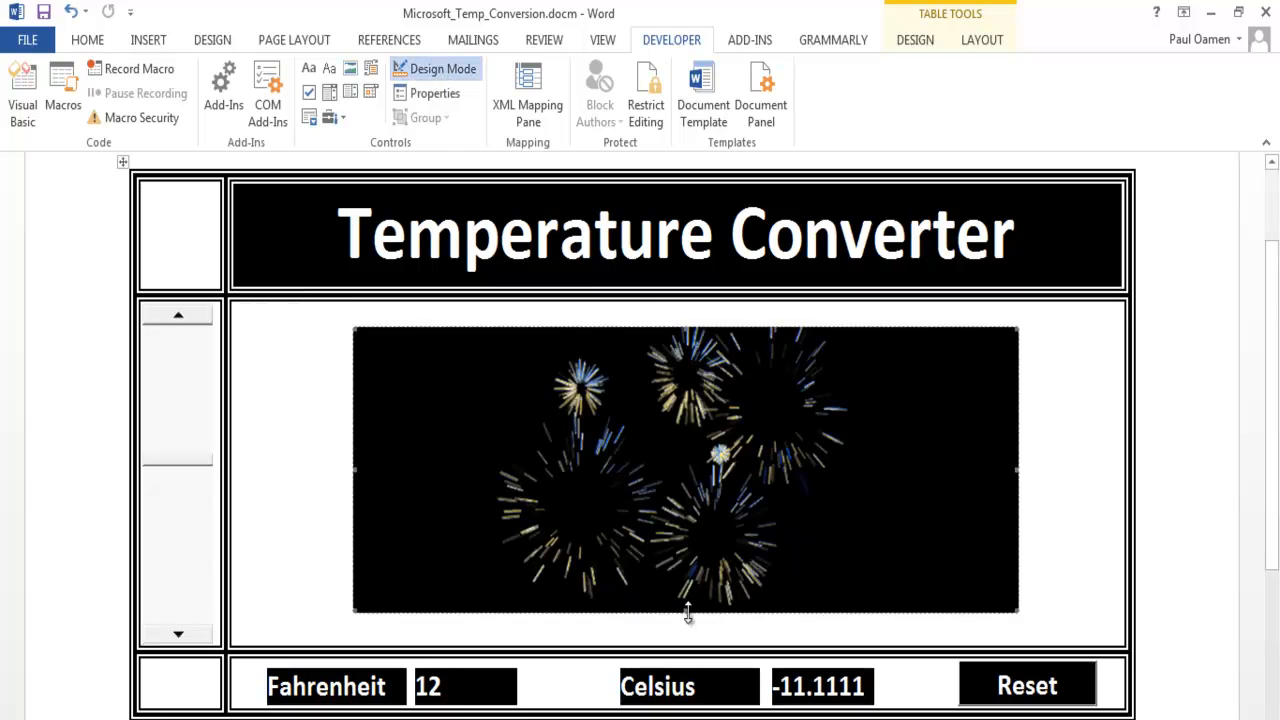
left_click_drag(688, 613, 688, 613)
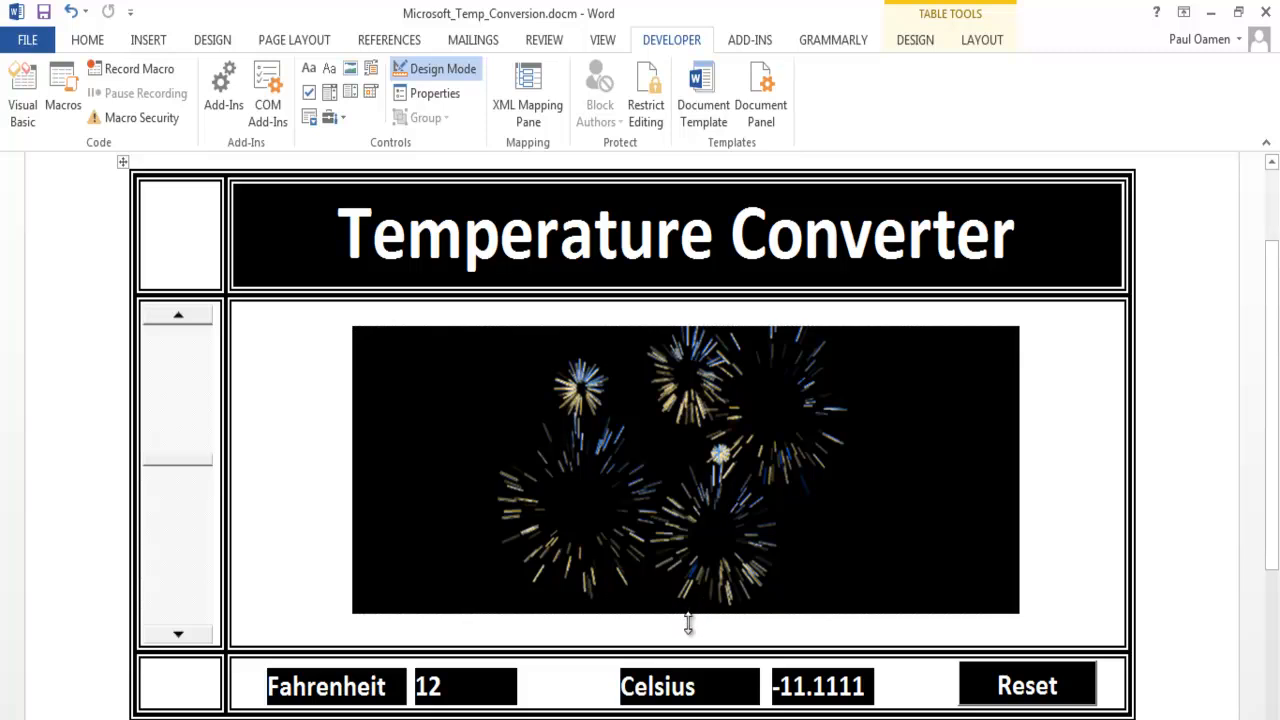
left_click(688, 599)
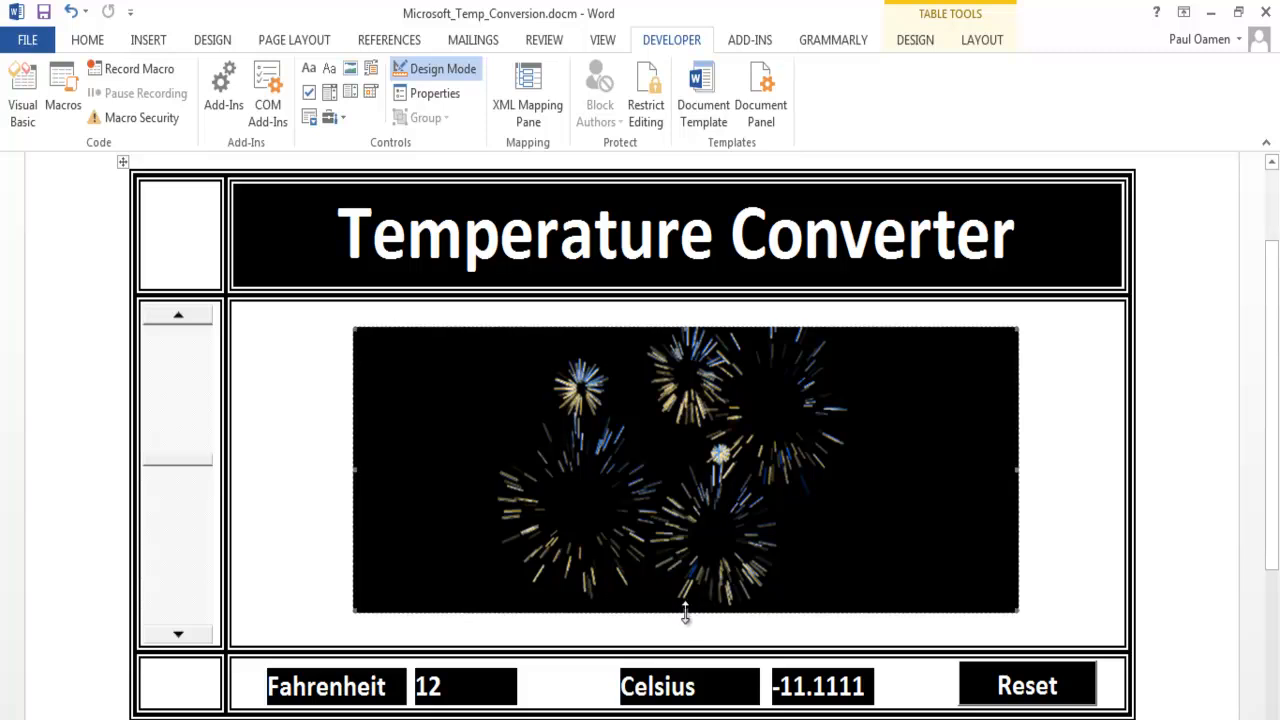
left_click_drag(684, 610, 684, 622)
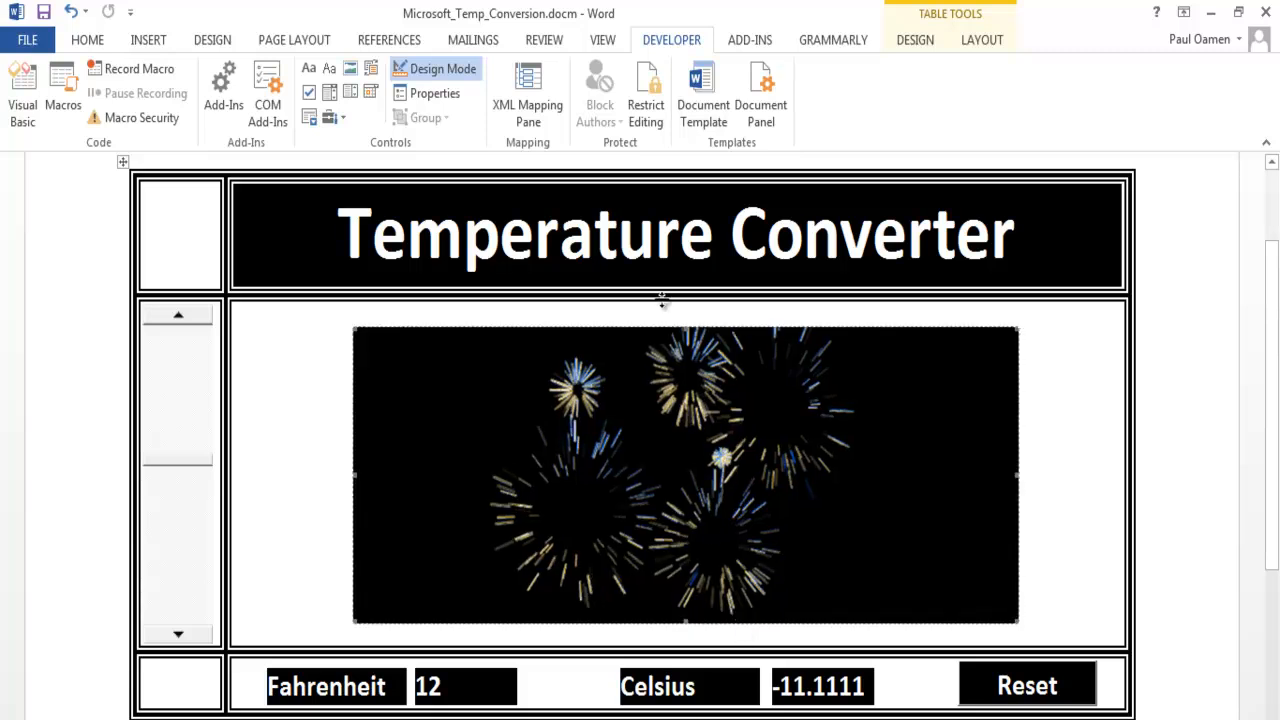
left_click_drag(684, 327, 686, 313)
left_click(1045, 424)
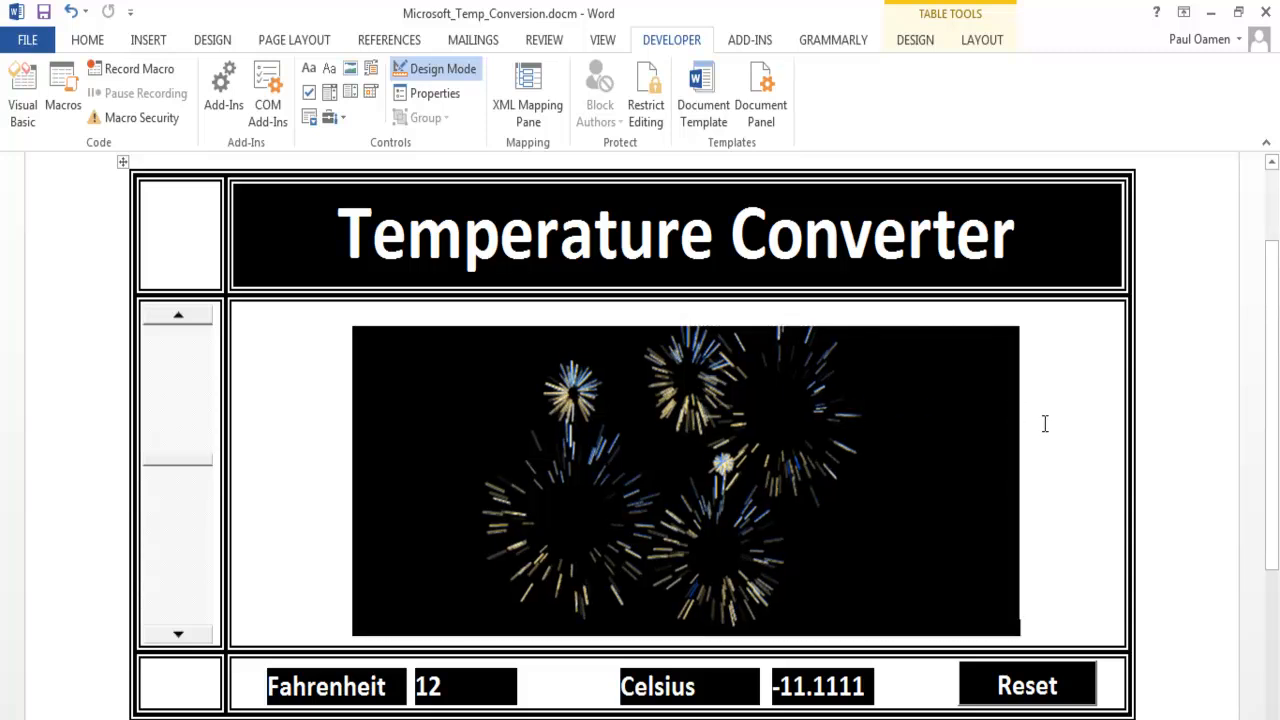
- Turn off Design Mode, test the scroll bar by lowering Fahrenheit to -37, and clear both temperature outputs with Reset
left_click(432, 74)
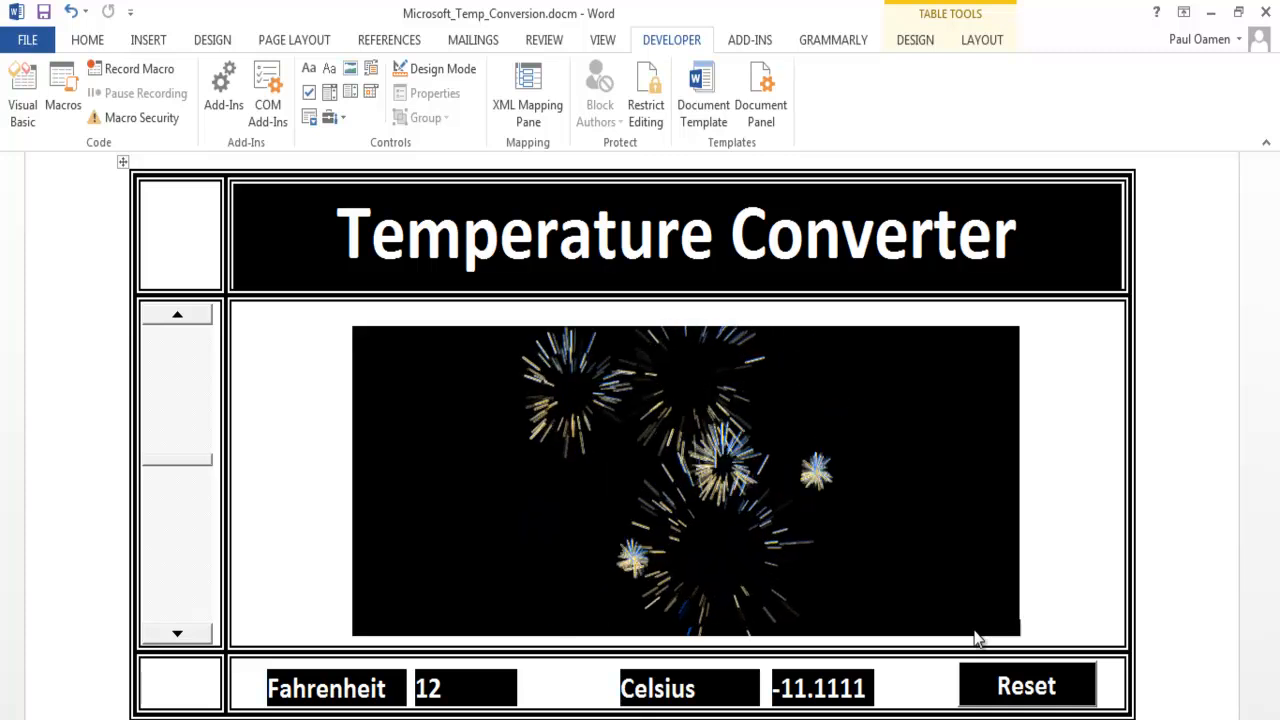
left_click(181, 317)
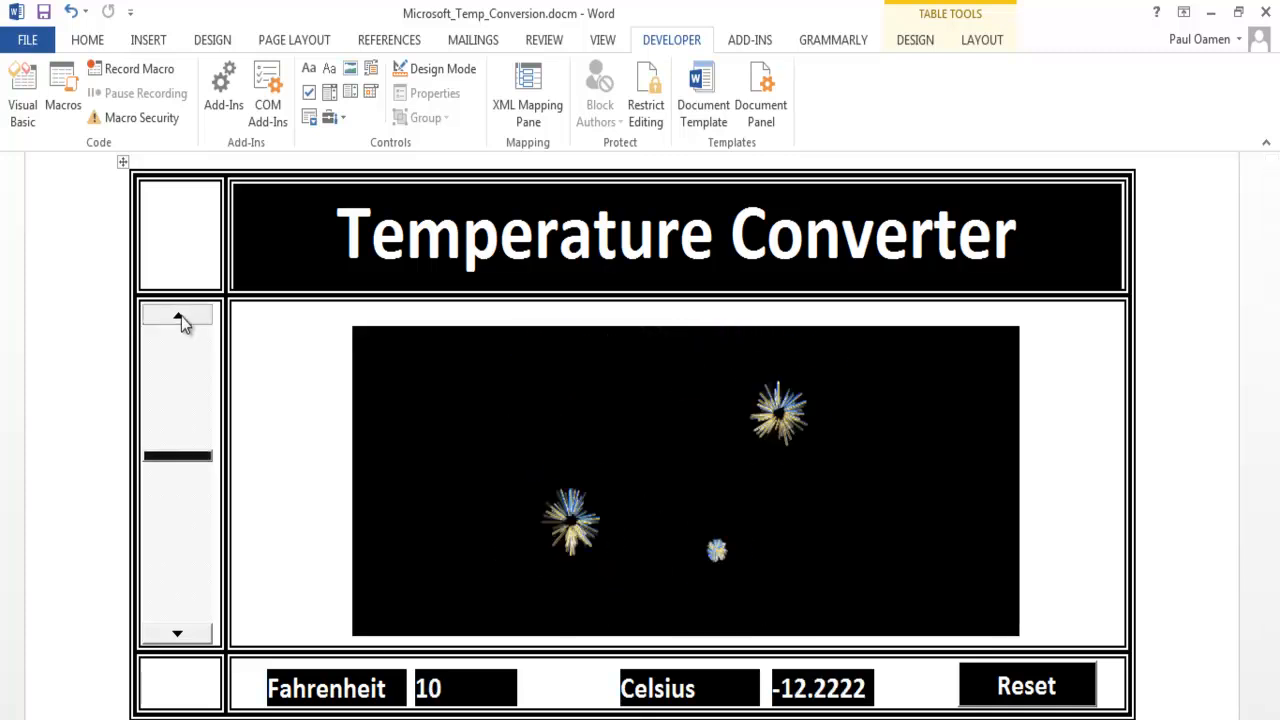
left_click_drag(181, 316, 181, 316)
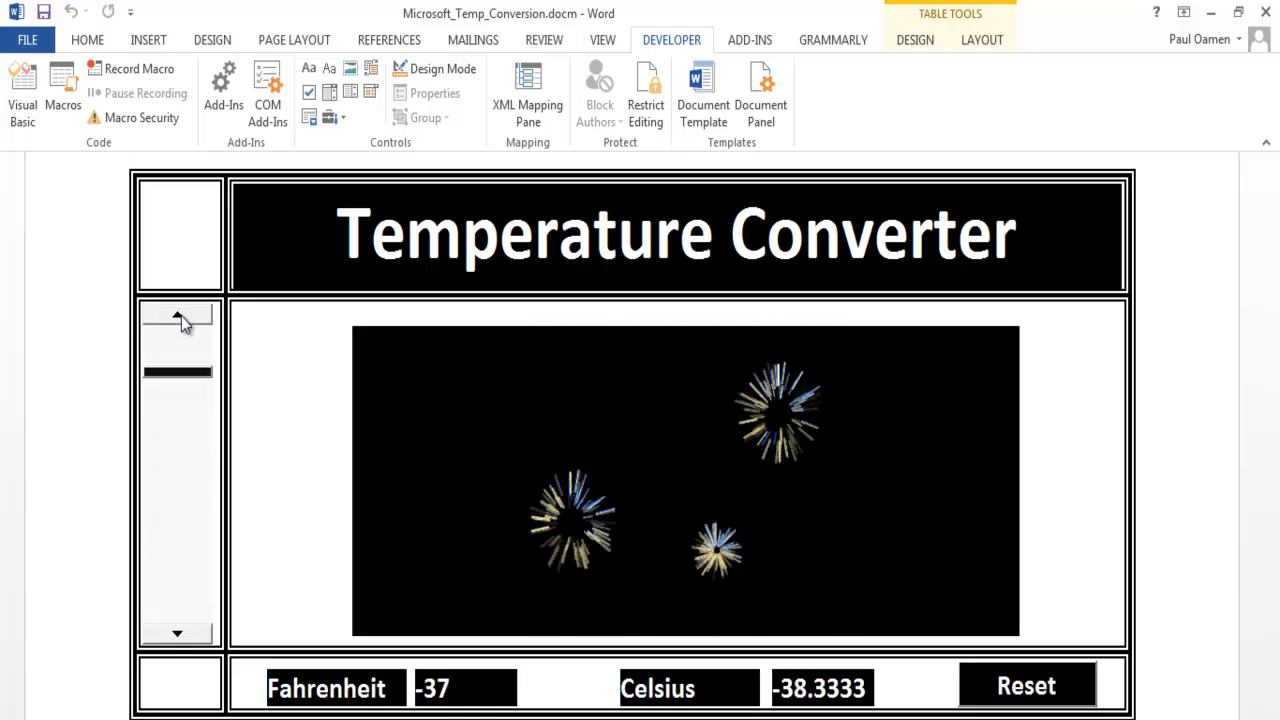
left_click(1055, 695)
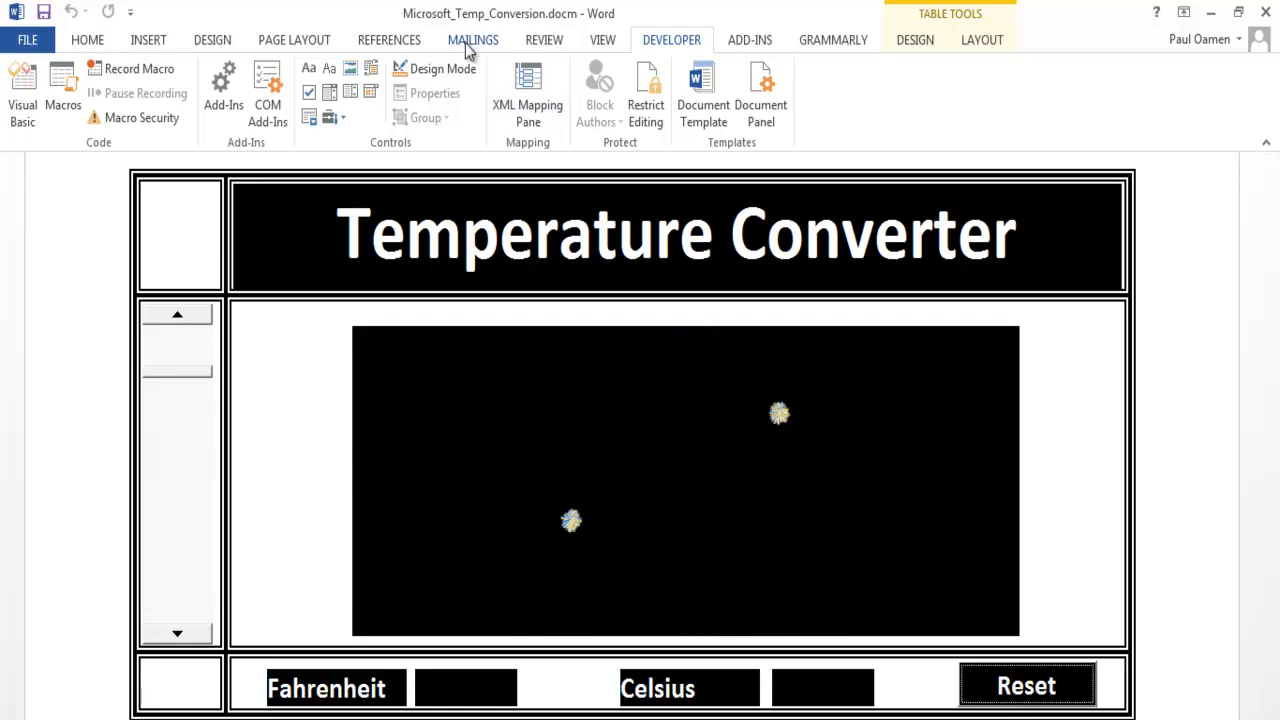
- Open the Reset button's code from Design Mode, review the variable declarations and the cmdReset_Click, ScrollBar1_Change and ScrollBar1_Scroll procedures, and close the editor
left_click(437, 70)
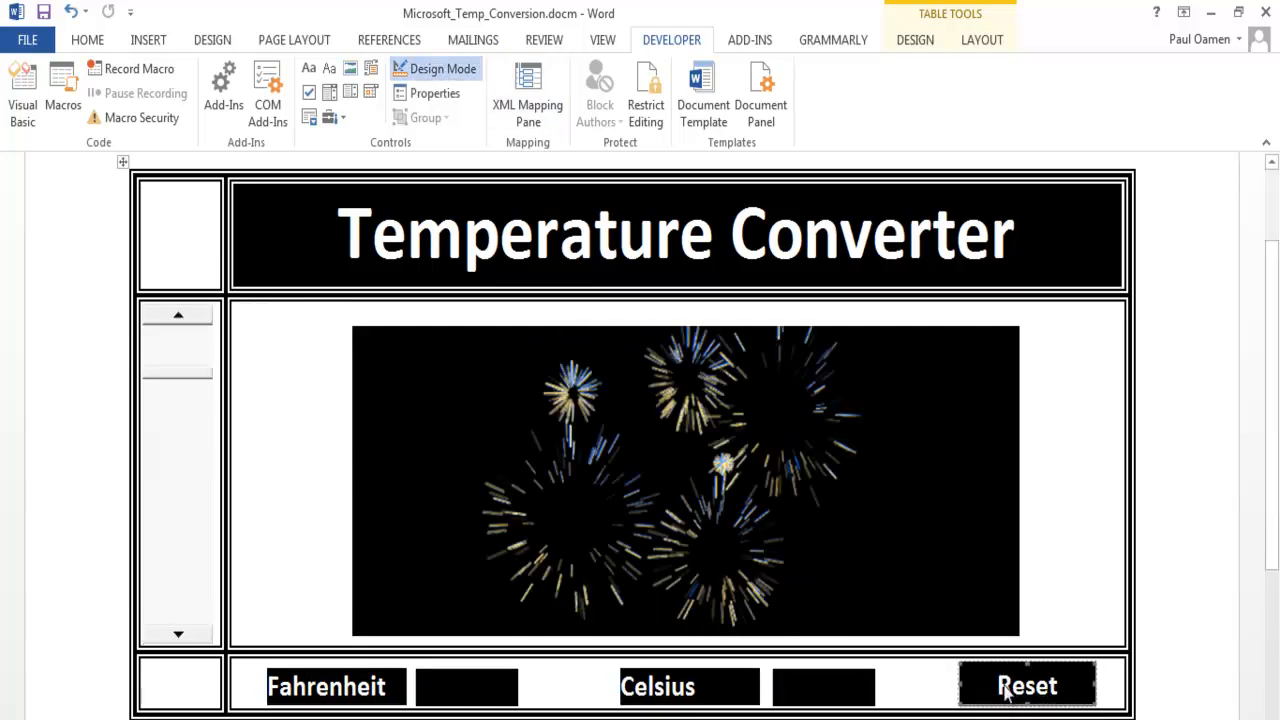
double_click(966, 668)
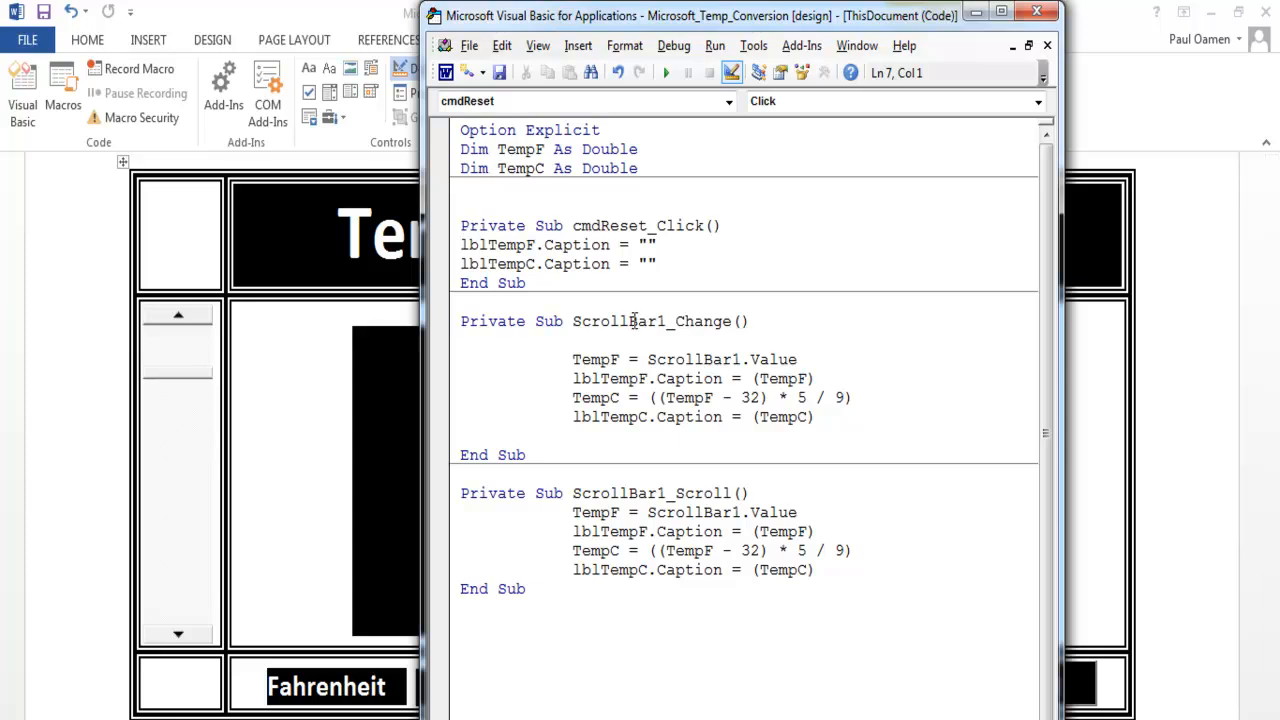
left_click_drag(568, 358, 820, 422)
left_click_drag(566, 512, 826, 585)
left_click(526, 274)
left_click(519, 151)
left_click(592, 262)
left_click_drag(553, 360, 847, 438)
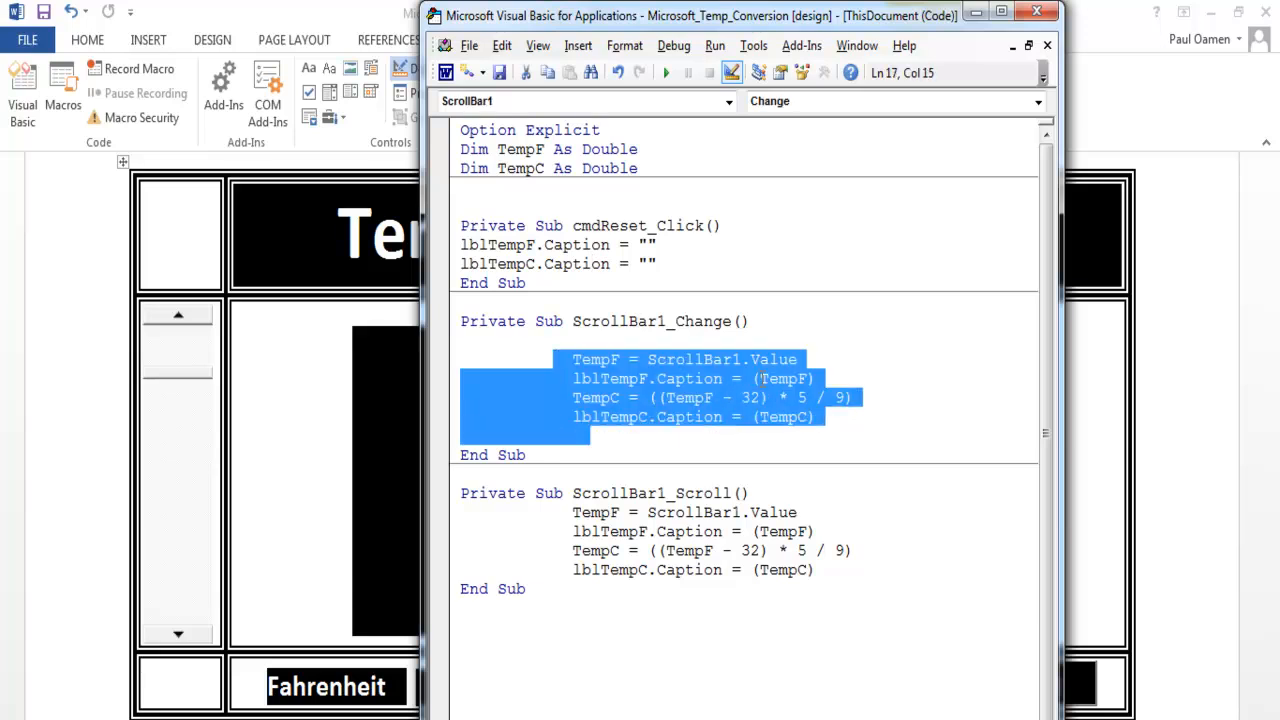
left_click_drag(749, 321, 683, 321)
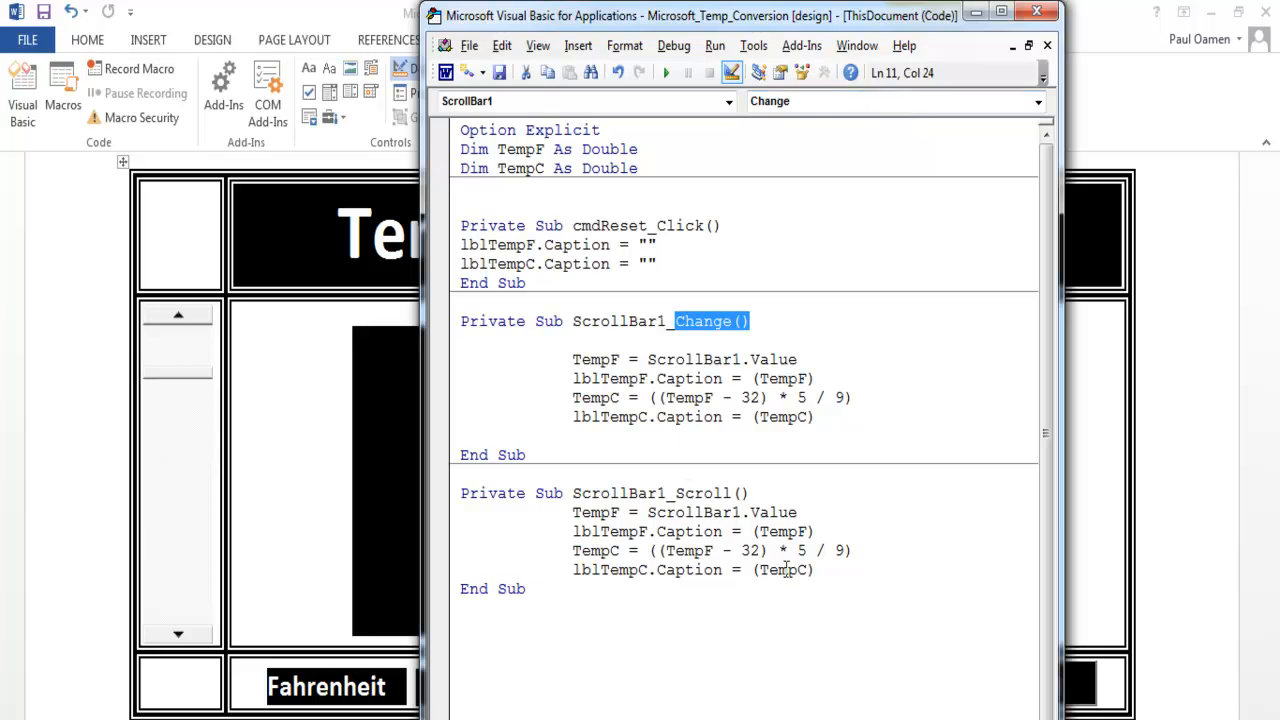
left_click(787, 569)
left_click(1036, 11)
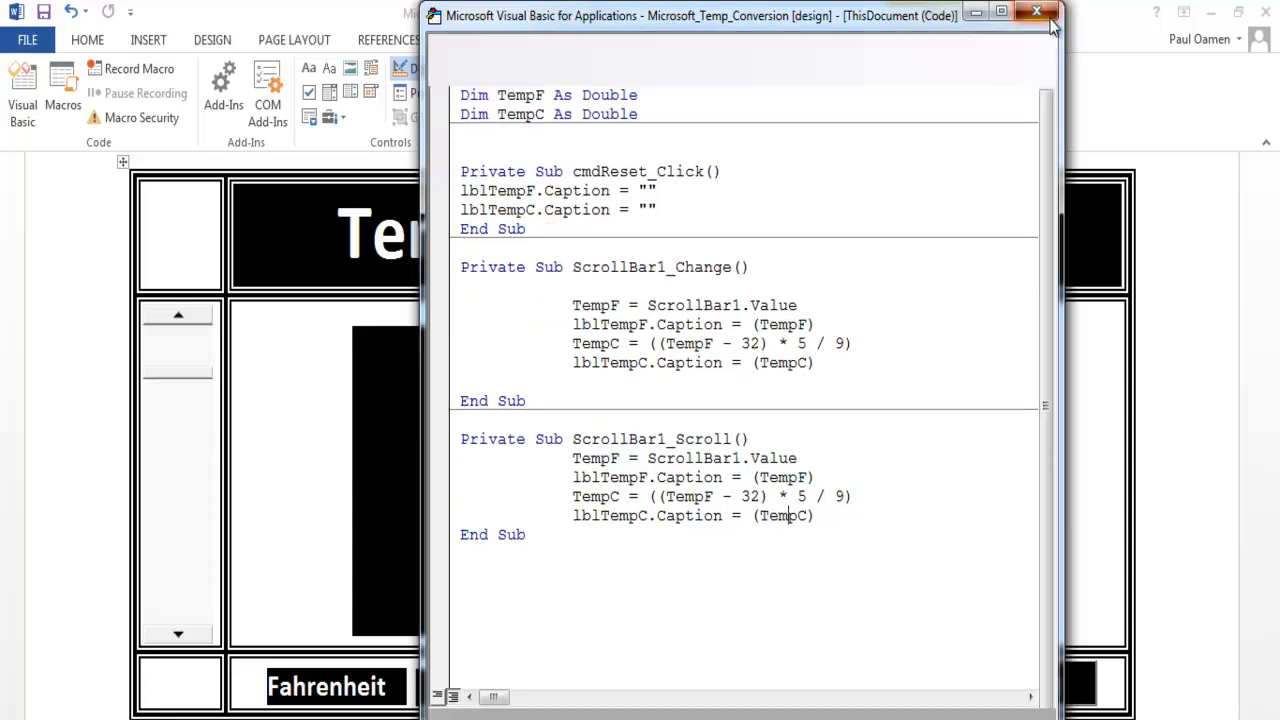
- Turn off Design Mode and retest the conversion by raising Fahrenheit to -31 with the converter's scroll bar
left_click(455, 70)
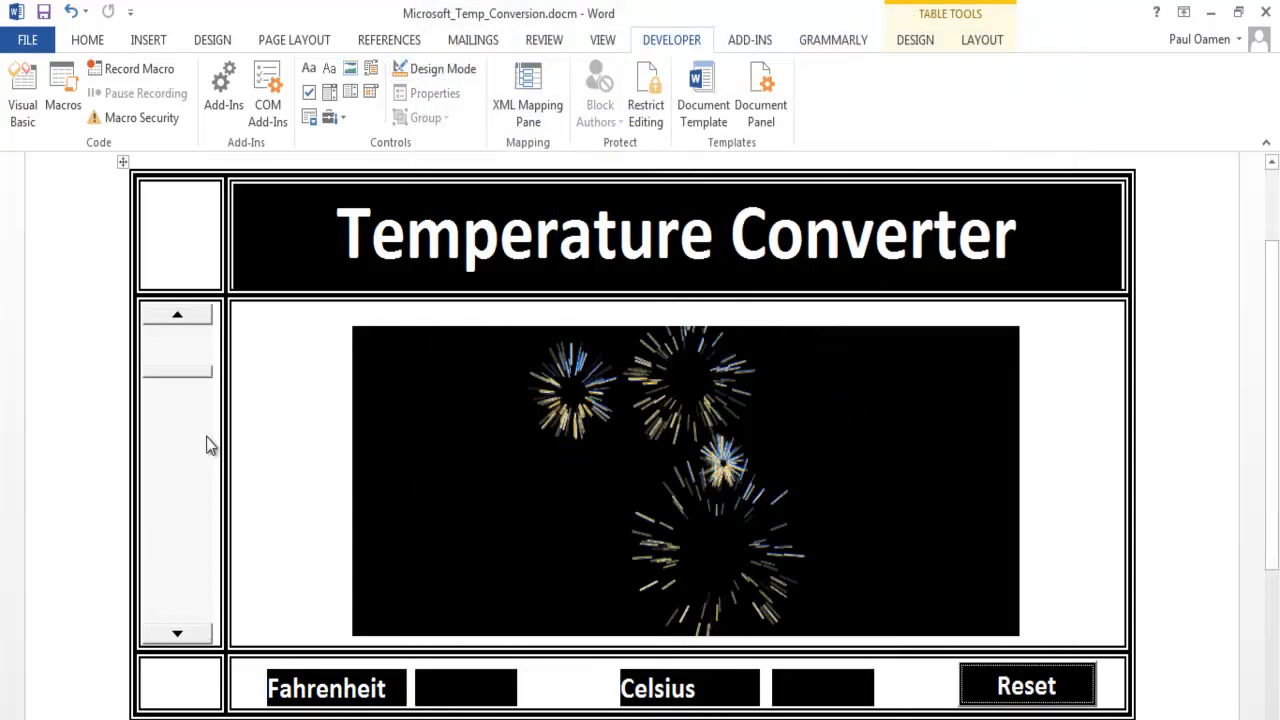
left_click(178, 634)
left_click(178, 634)
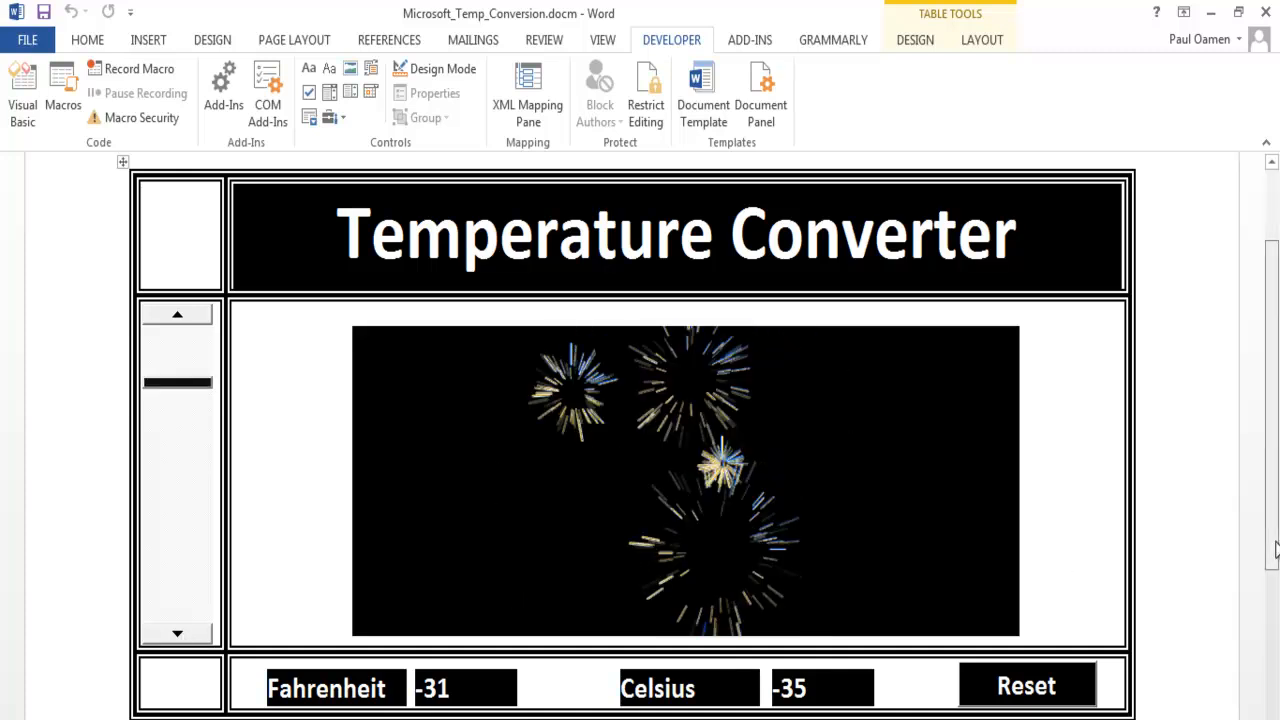
left_click_drag(1276, 549, 1276, 553)
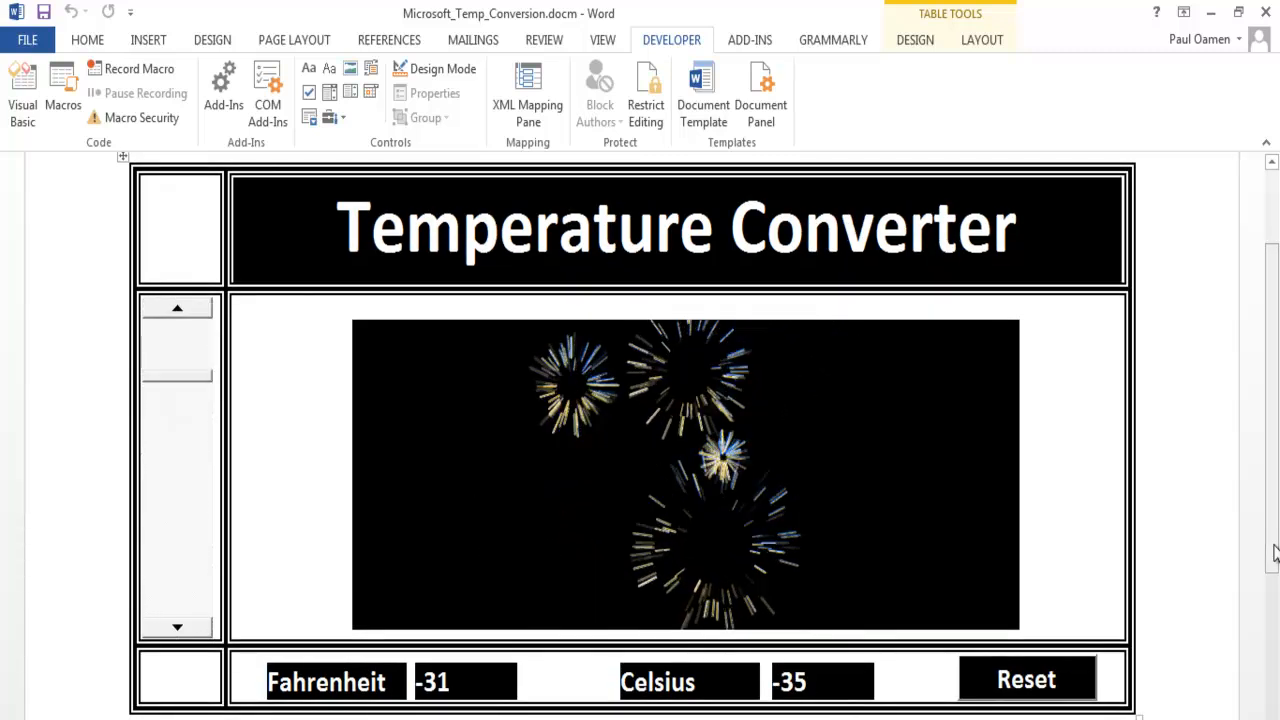